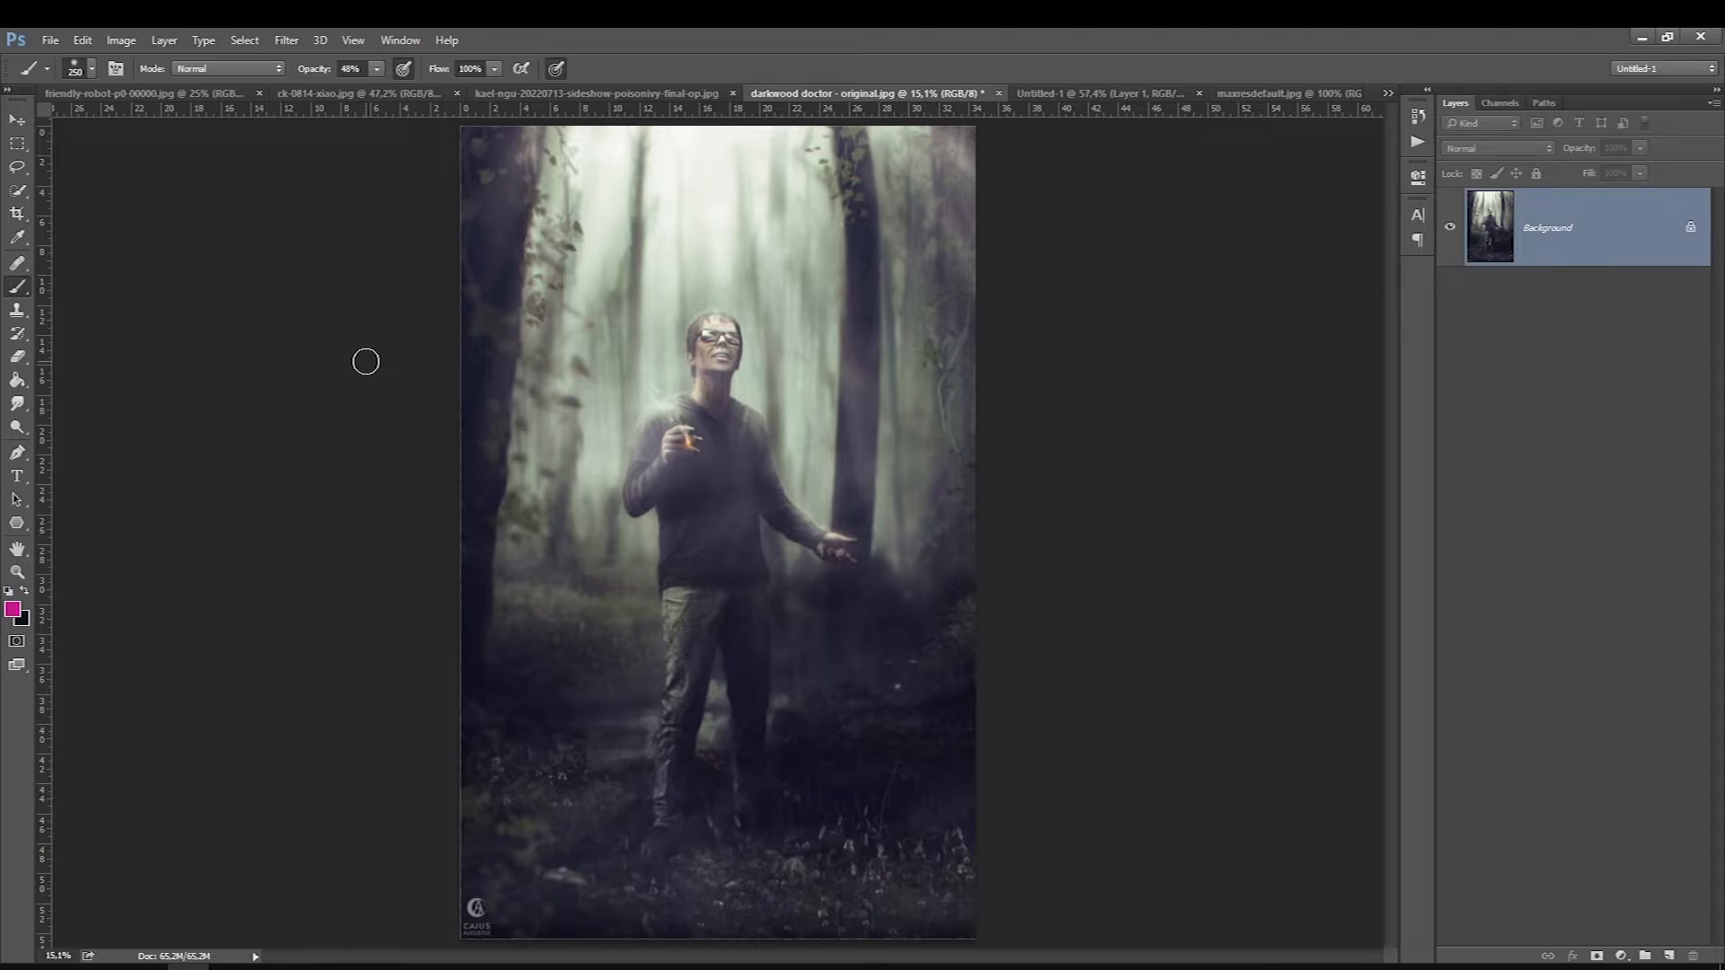
- Look through the open reference images, reducing the brush size to 50 along the way and finishing on princess -original.jpg
left_click(490, 93)
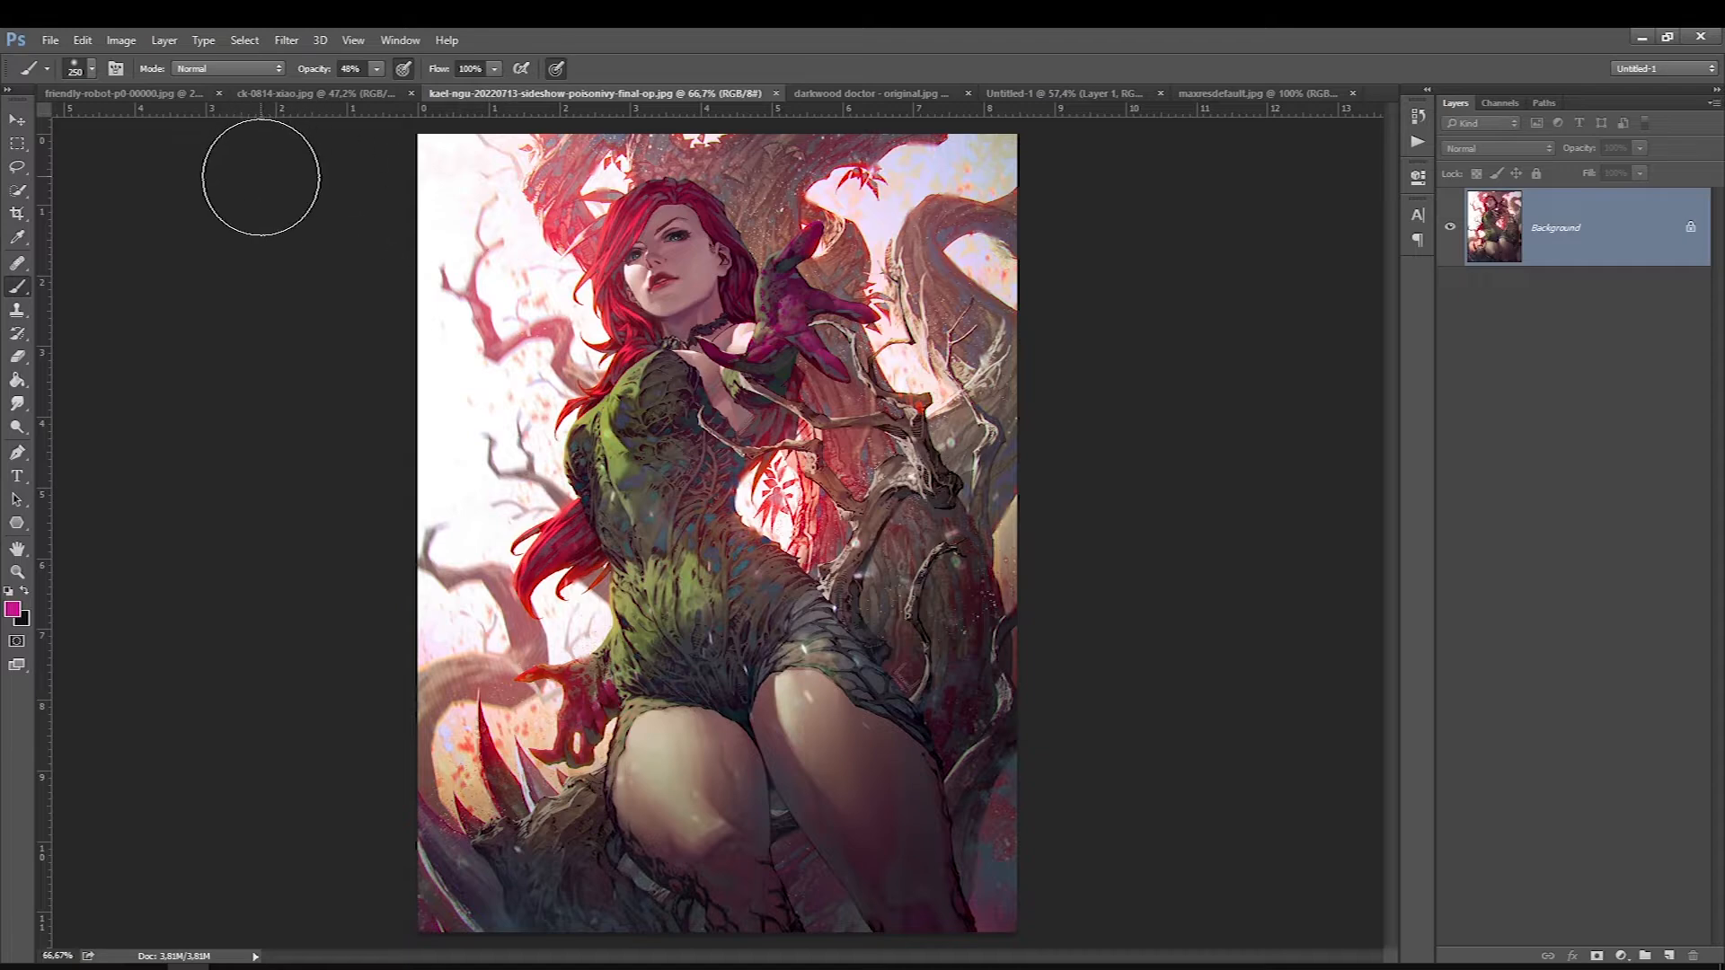
key("bracketleft")
key("bracketleft")
key("bracketleft")
key("bracketleft")
key("bracketleft")
key("bracketleft")
key("bracketleft")
key("bracketleft")
key("bracketleft")
left_click(261, 94)
left_click(171, 93)
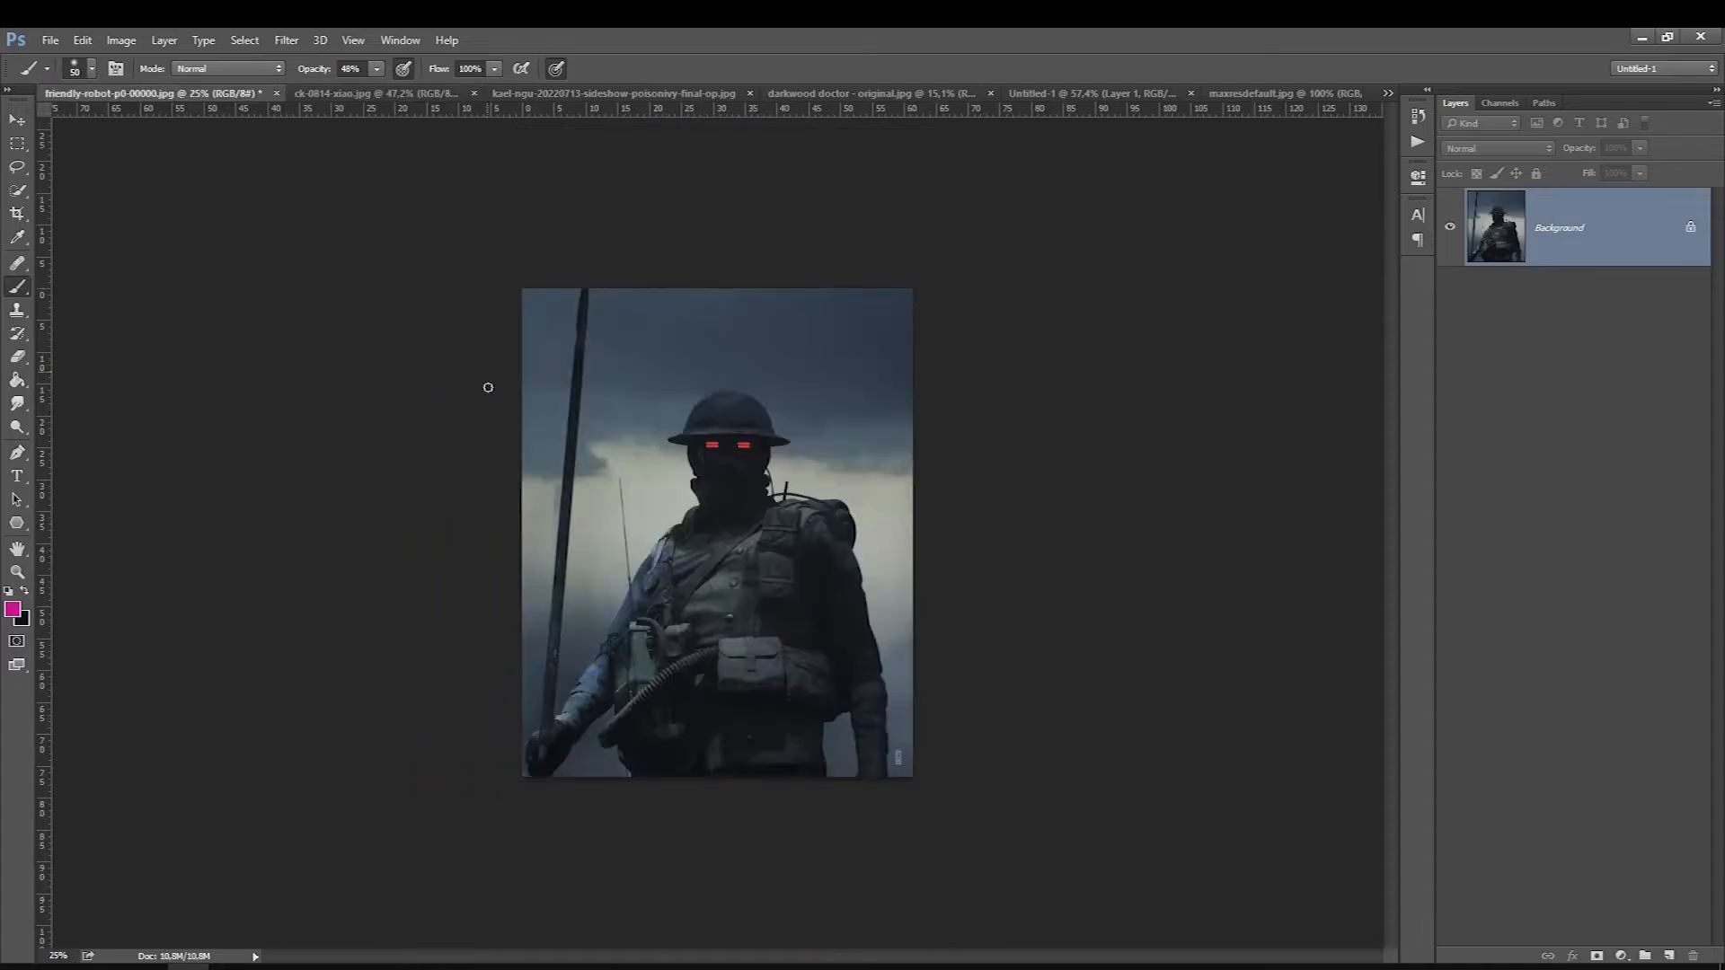
left_click(316, 94)
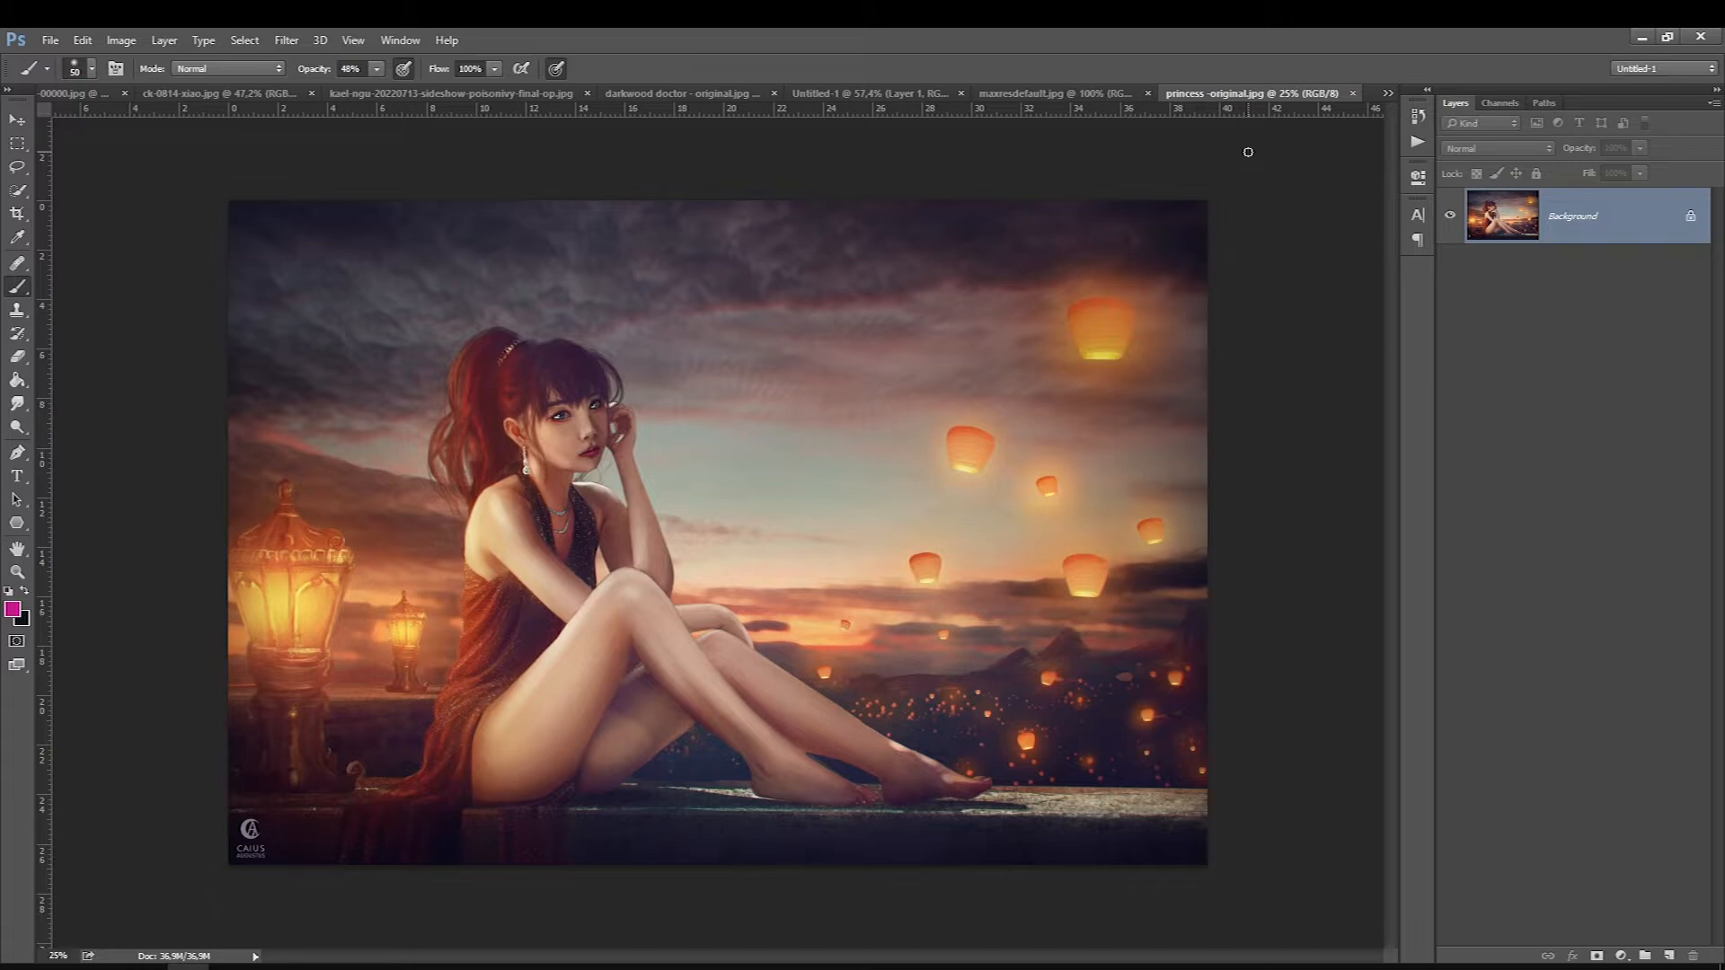
key("ctrl+shift+Tab")
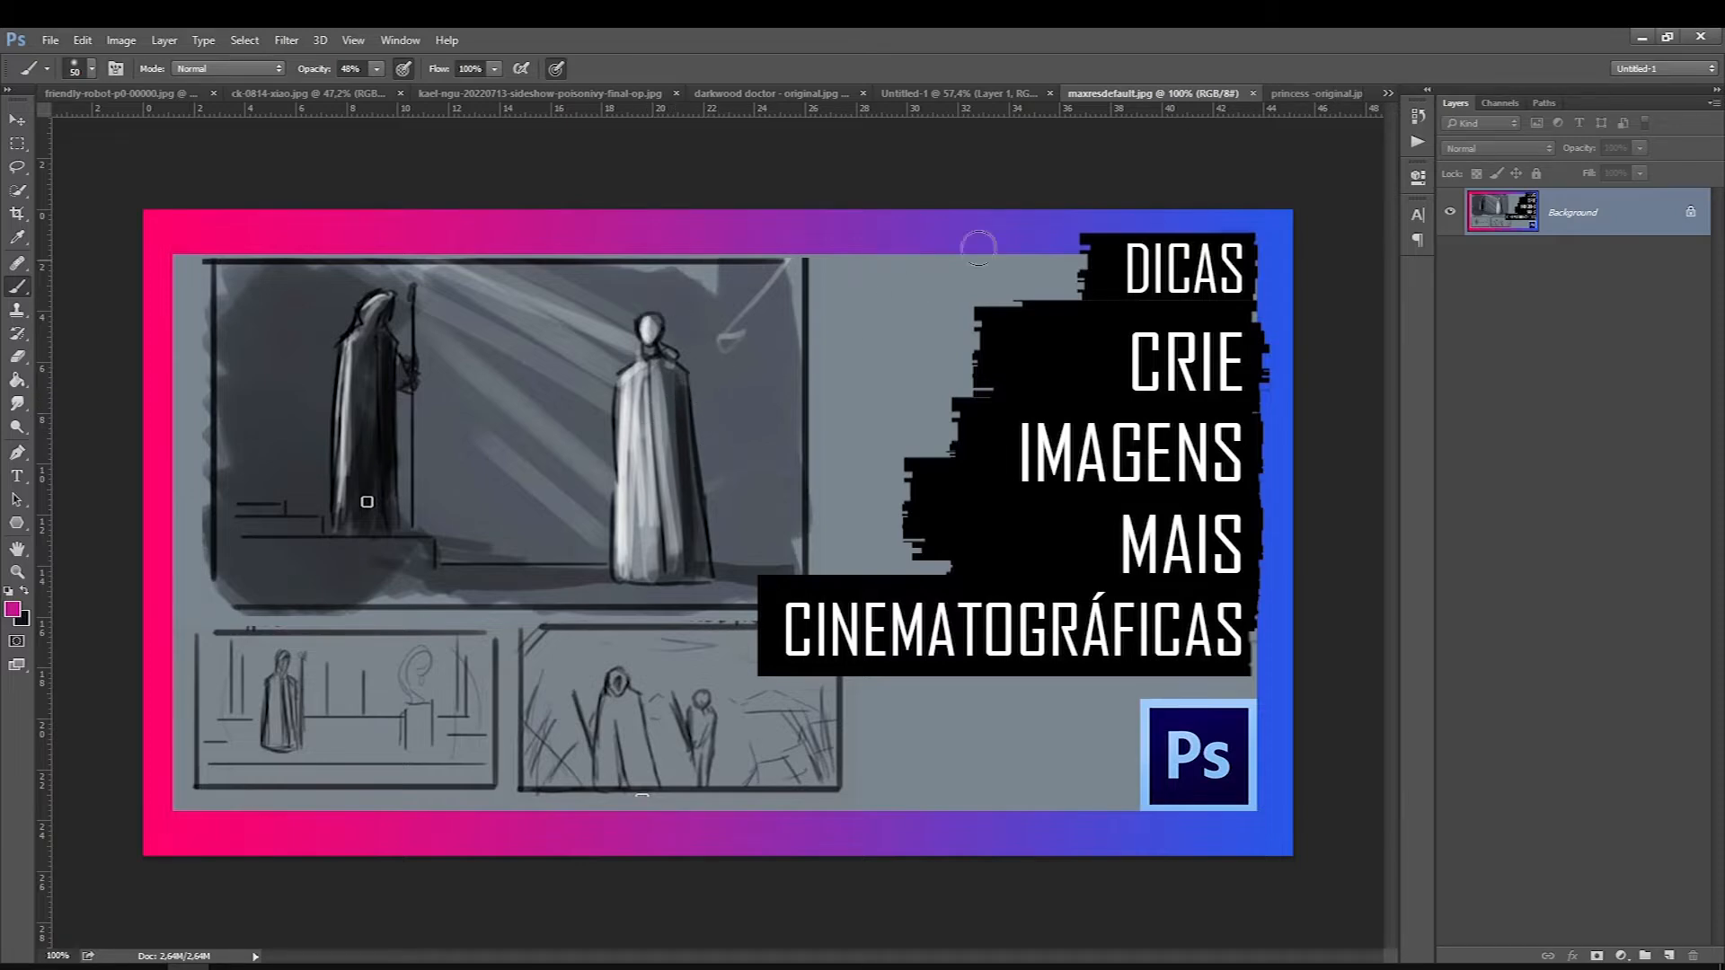
left_click(1304, 94)
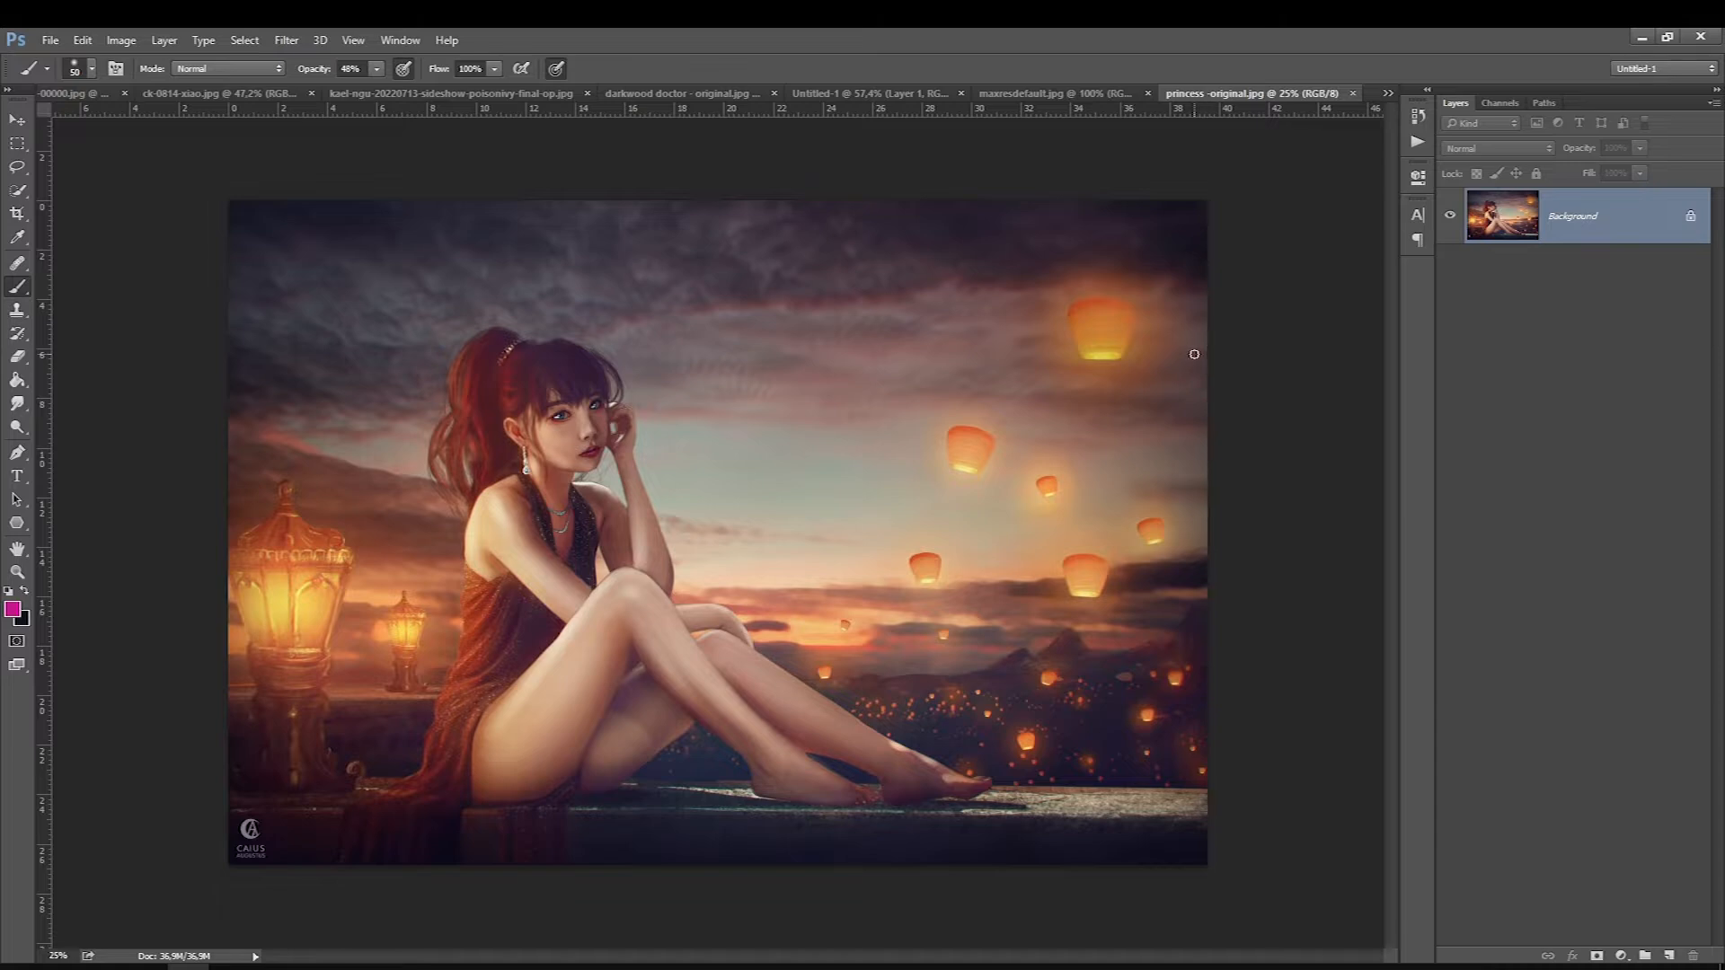
- Add a mid-grey solid colour fill layer (H 0, S 0, B 50) over the princess image and set its blend mode to Saturation
key("ctrl+minus")
left_click(1622, 956)
left_click(1617, 627)
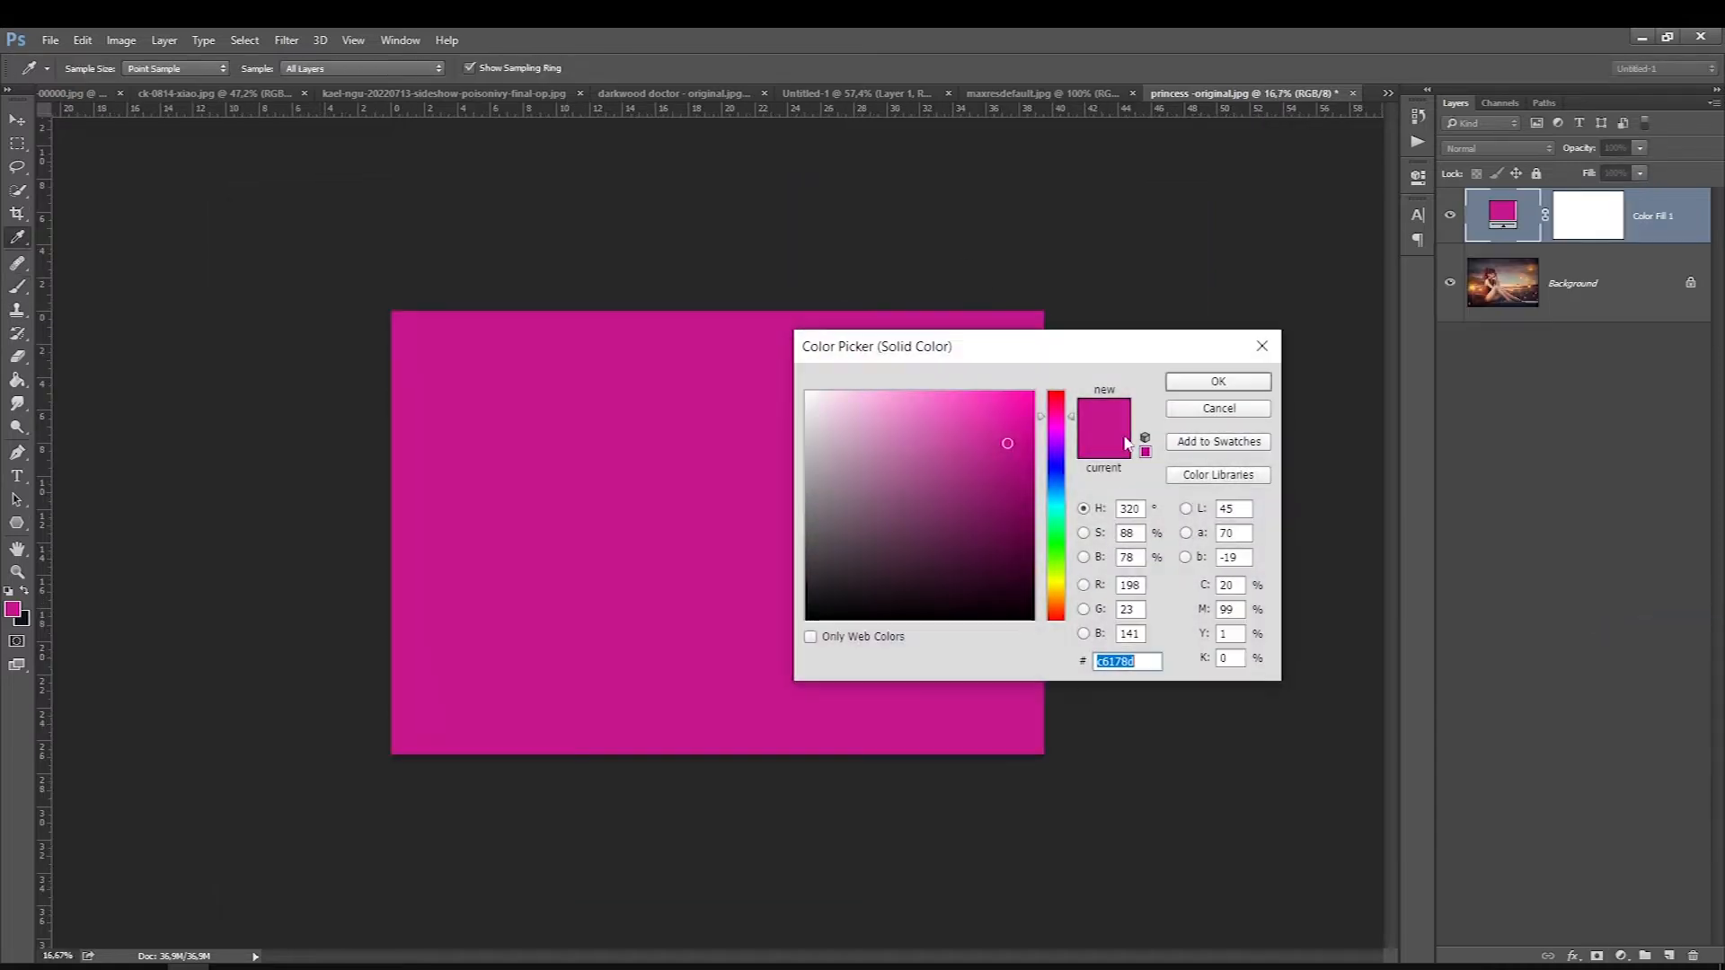
double_click(1143, 557)
type("50")
double_click(1129, 508)
type("0")
key("Tab")
type("0")
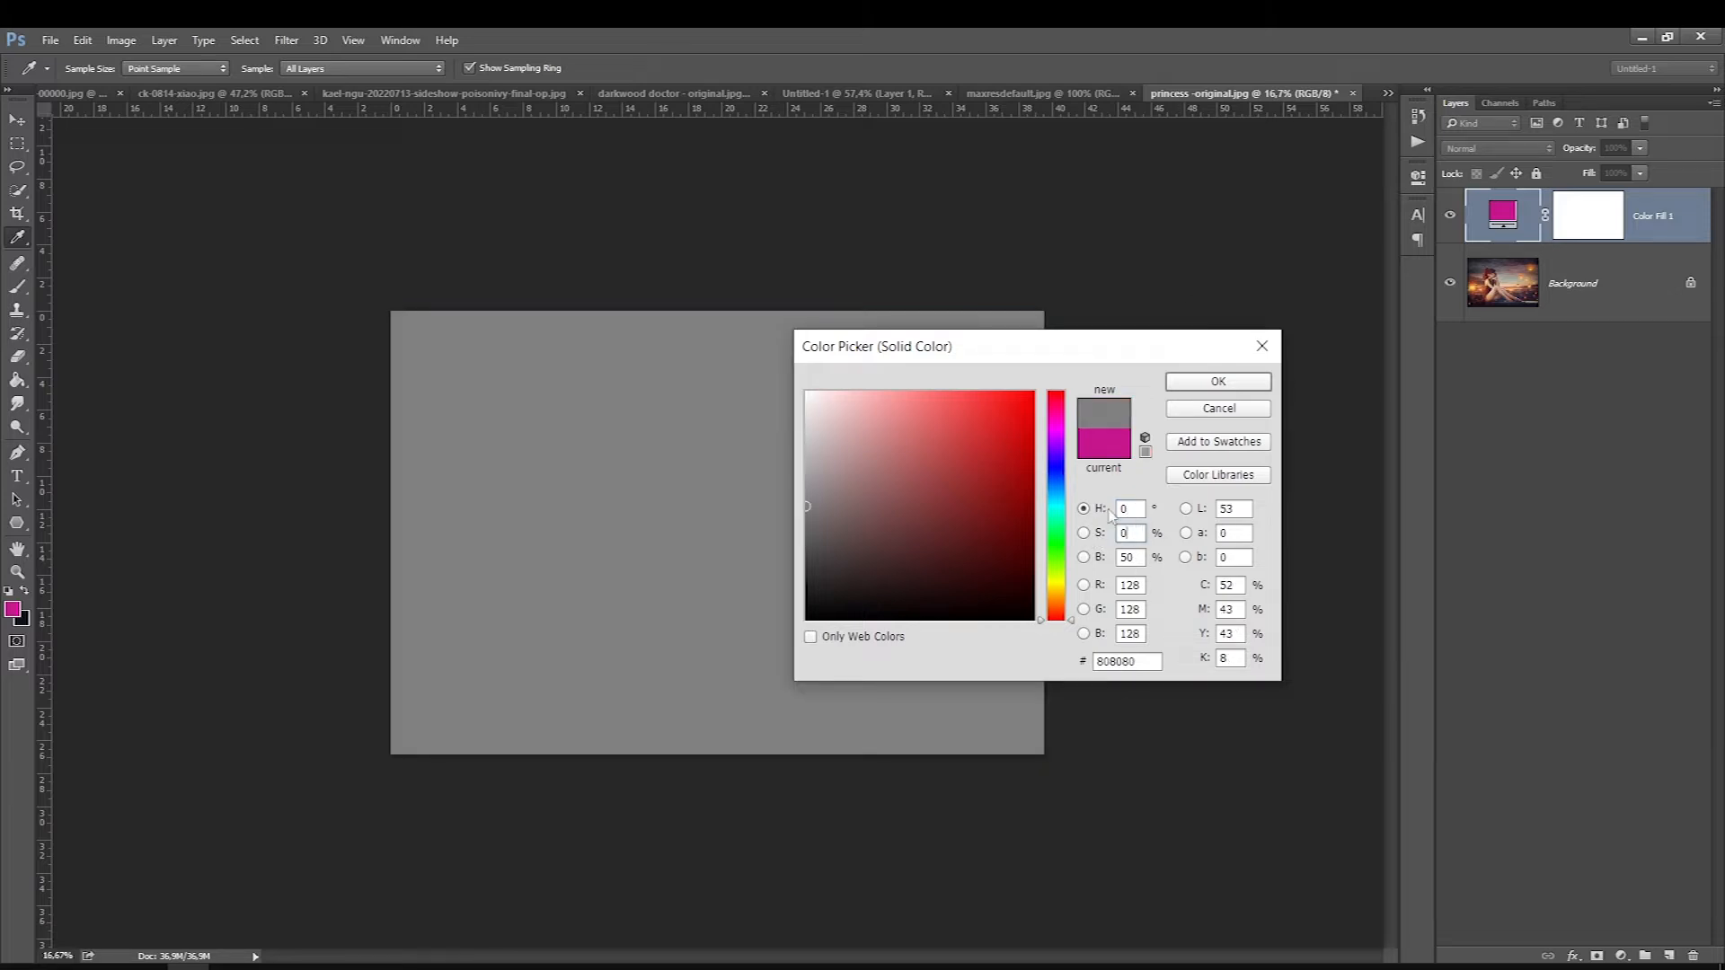
key("Tab")
key("shift+Tab")
left_click(1218, 381)
left_click(1496, 148)
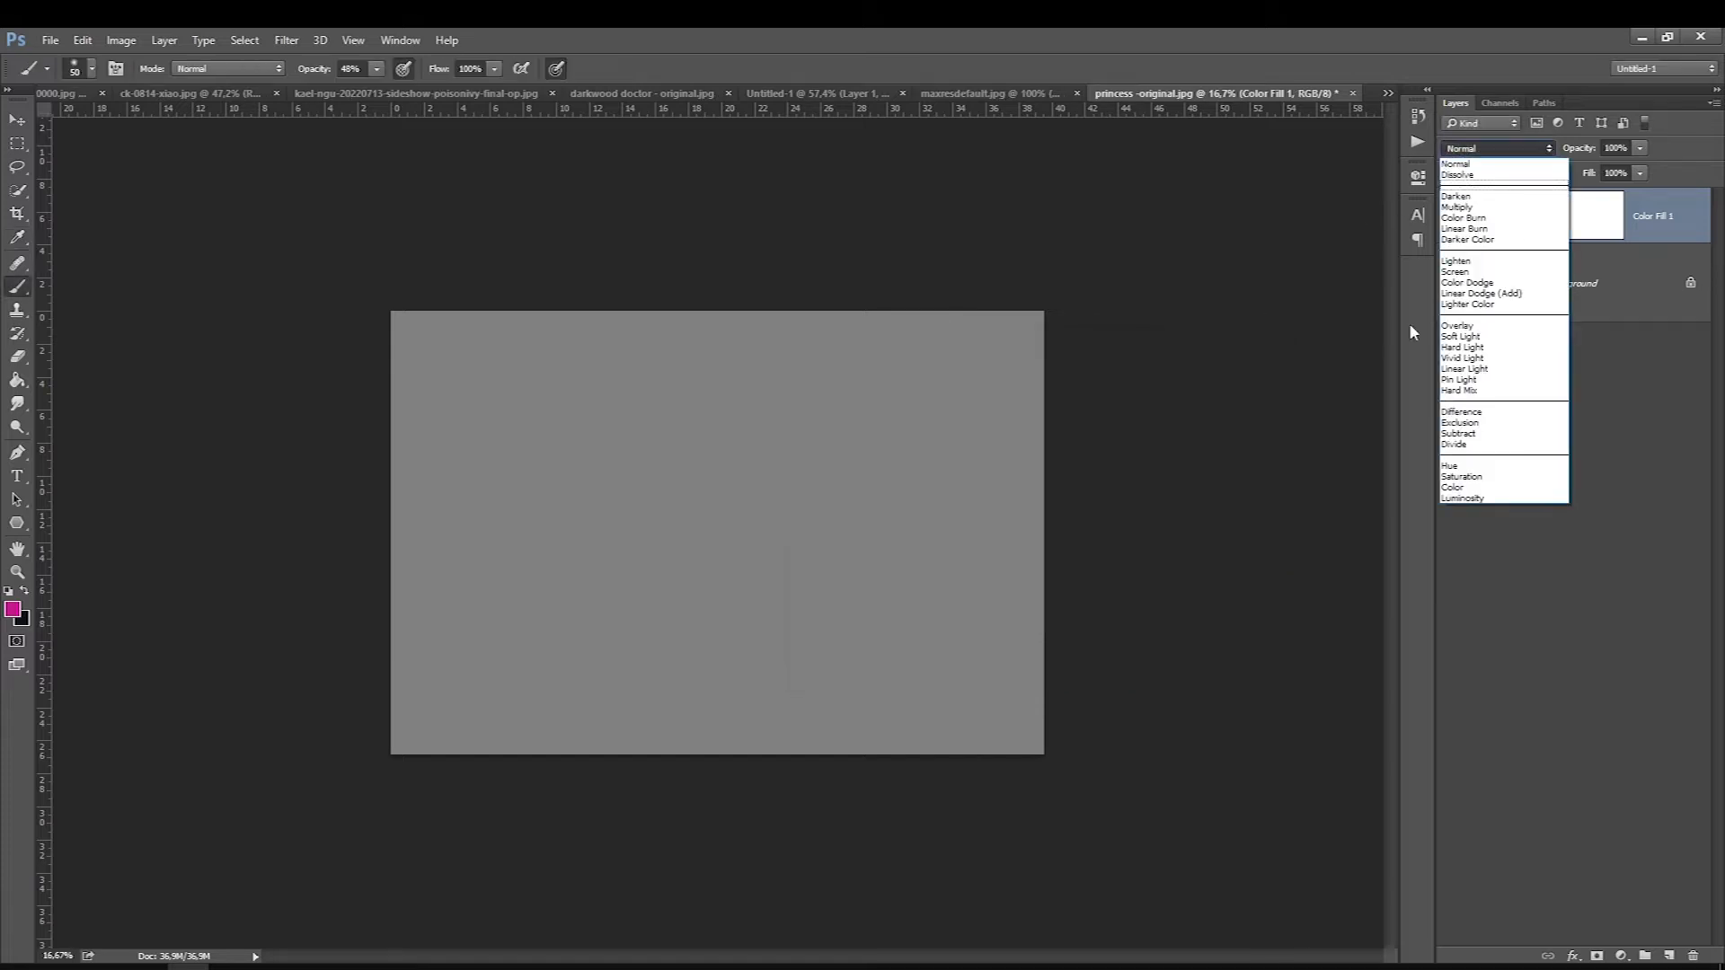
left_click(1455, 477)
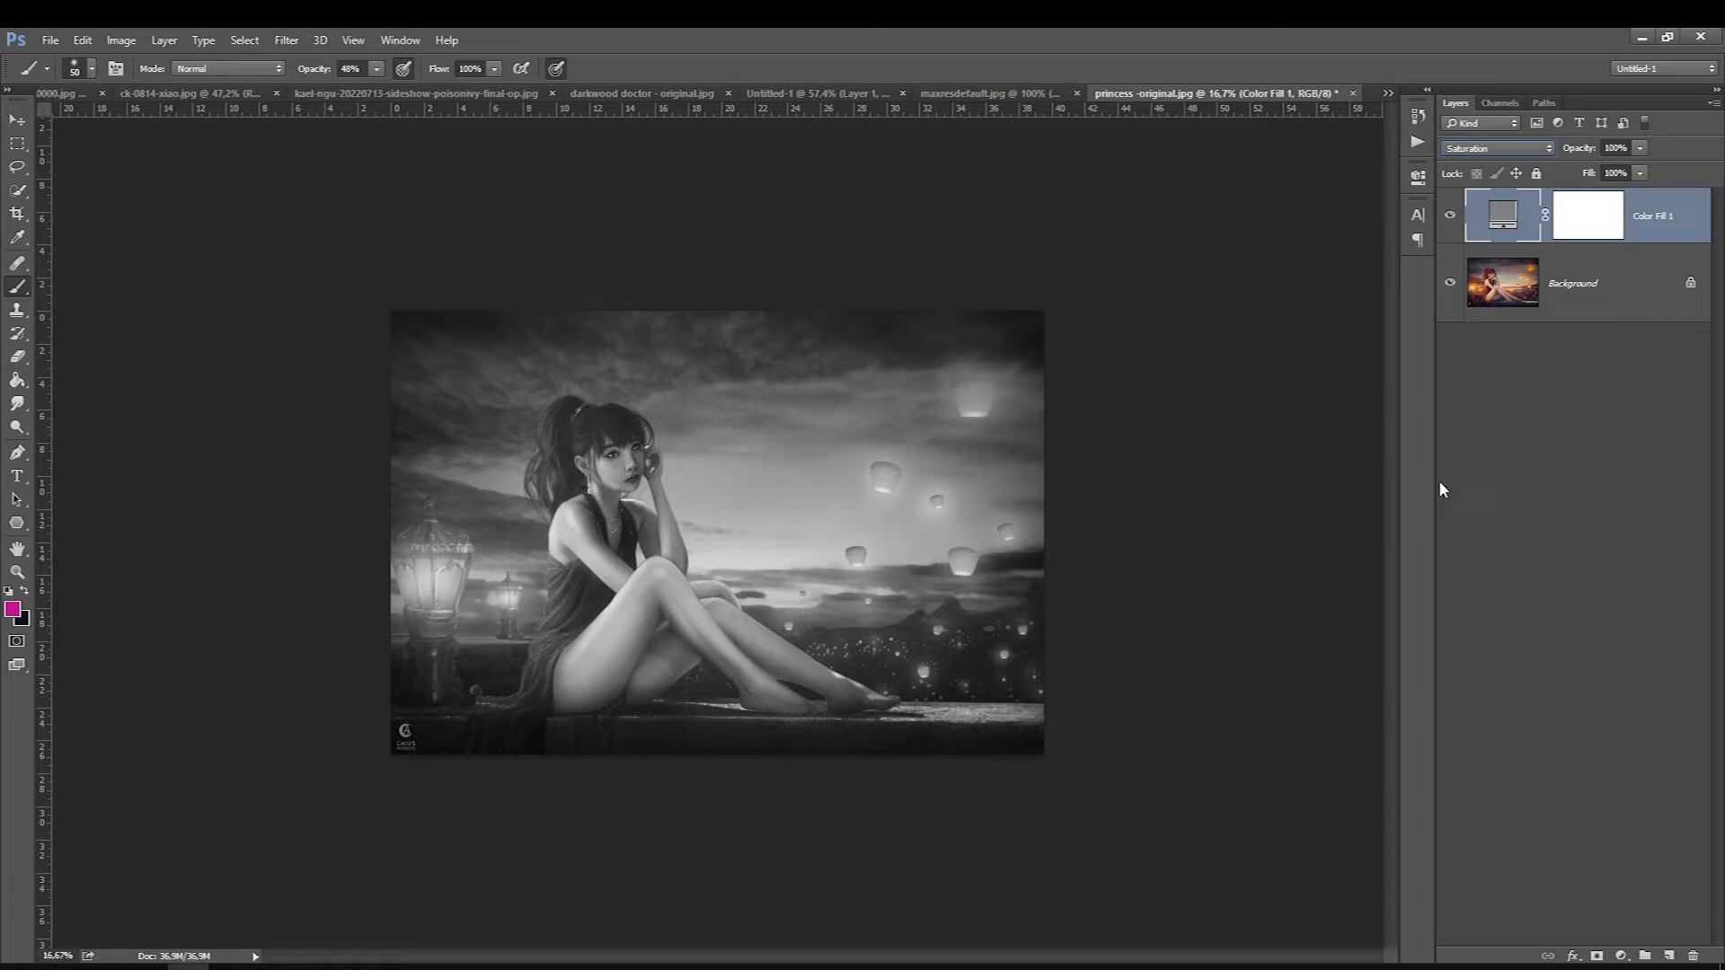
- Examine the light and dark values of the desaturated princess image at thumbnail size
left_click(1569, 283)
left_click(1654, 224)
key("ctrl+minus")
key("ctrl+minus")
key("ctrl+minus")
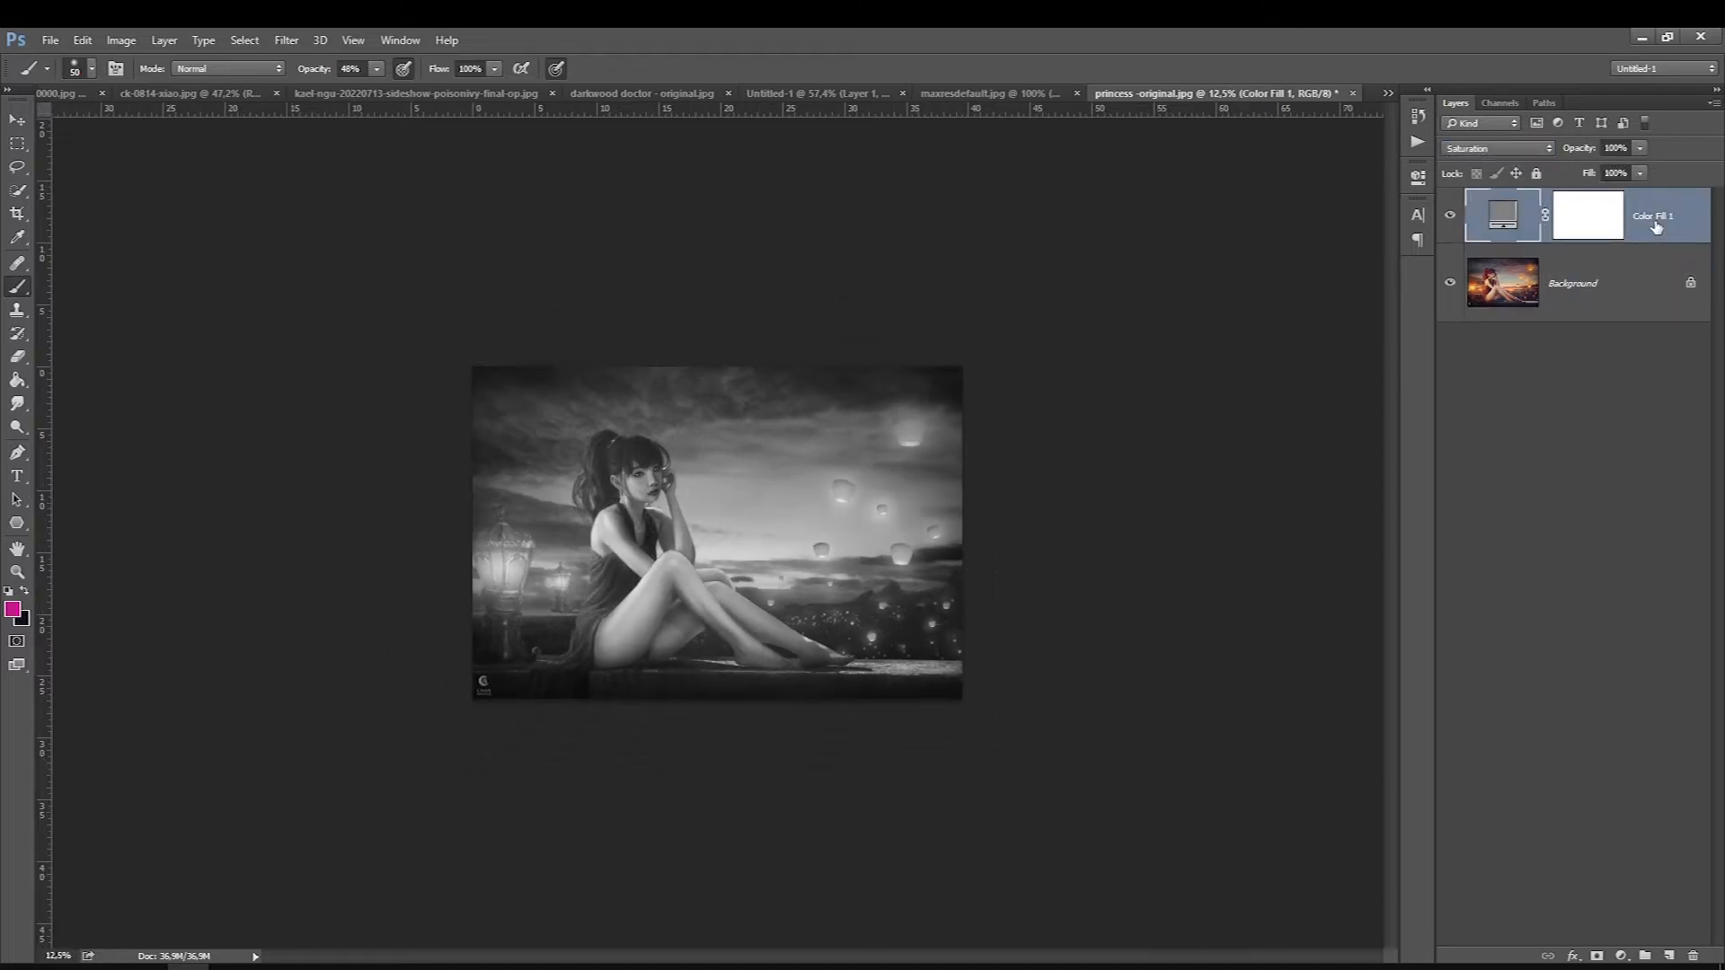
key("ctrl+minus")
key("ctrl+minus")
key("ctrl+minus")
key("ctrl+minus")
key("ctrl+minus")
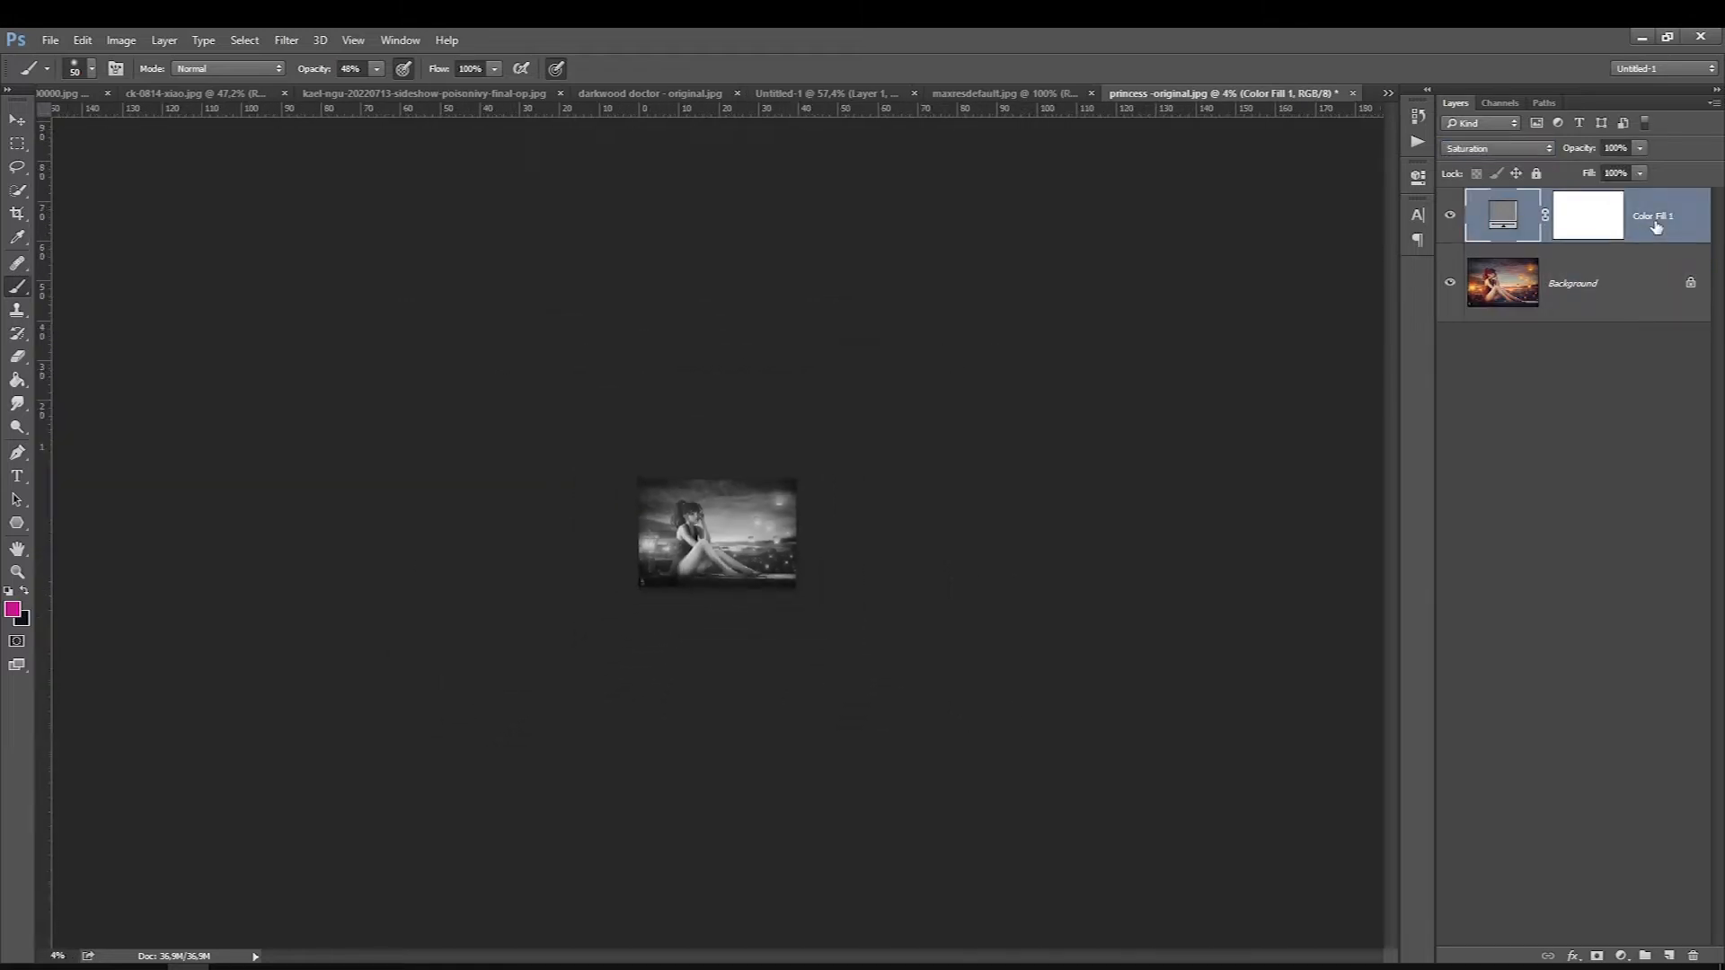
key("ctrl+plus")
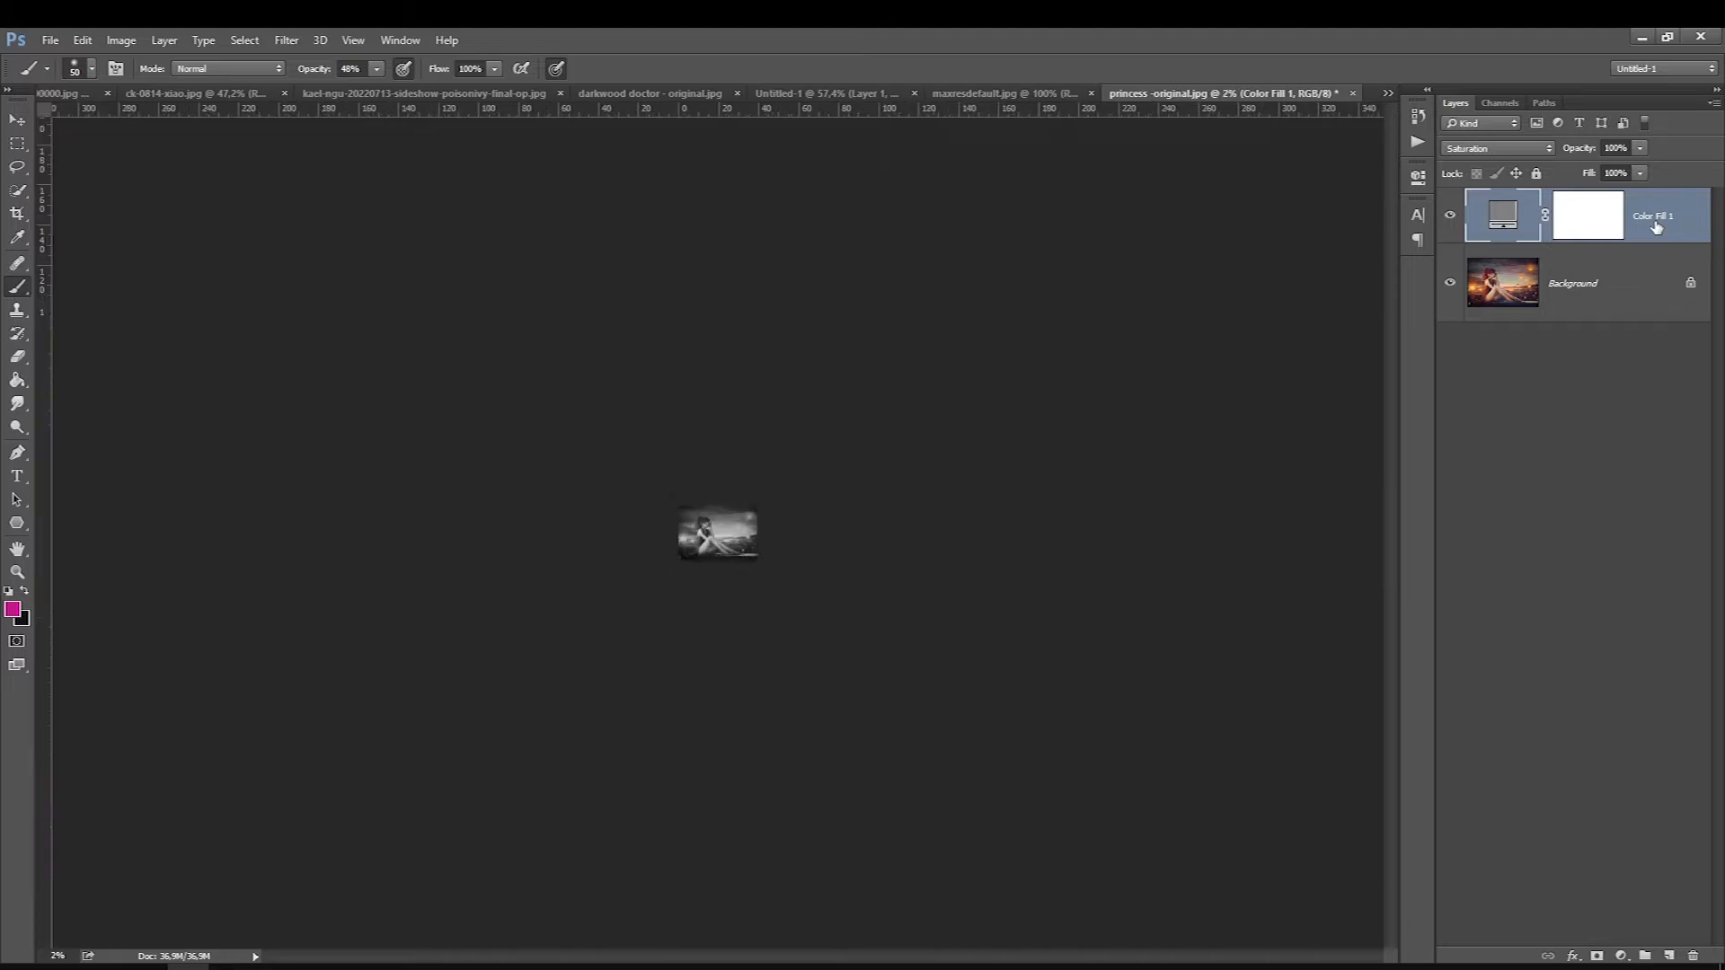
key("ctrl+plus")
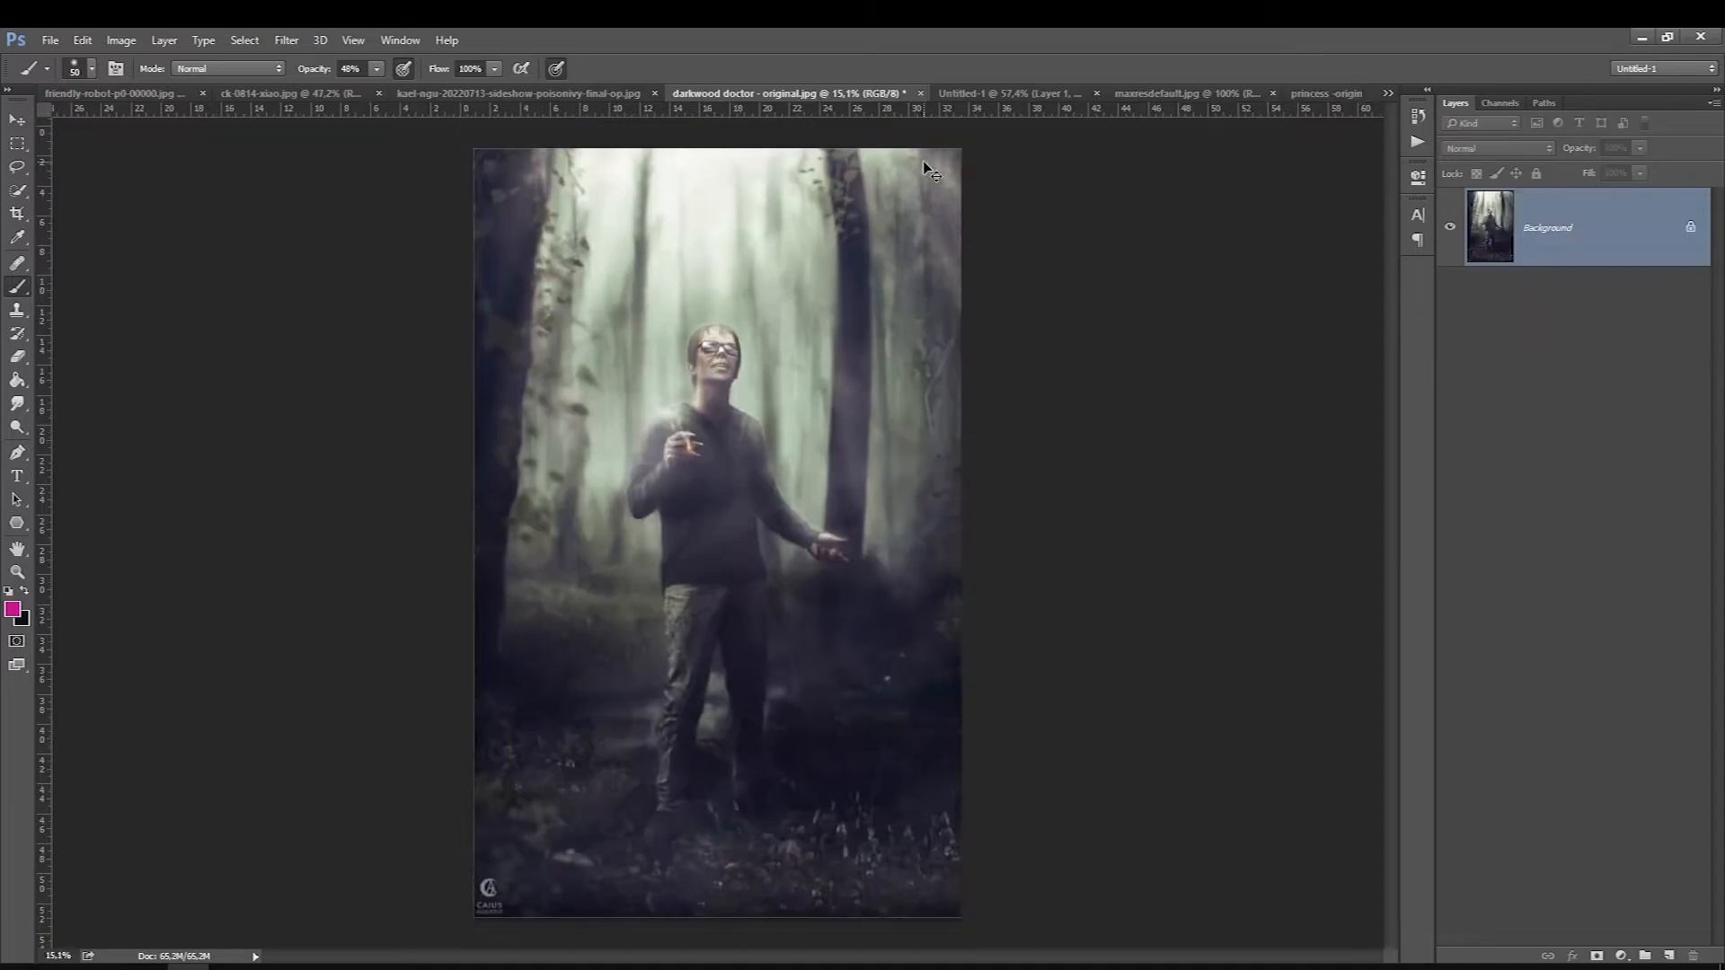
- Finish the mid-grey fill layer (808080) over darkwood doctor - original.jpg, set its blend mode to Color, and view the image at 3%
scroll(923, 162, "down", 4)
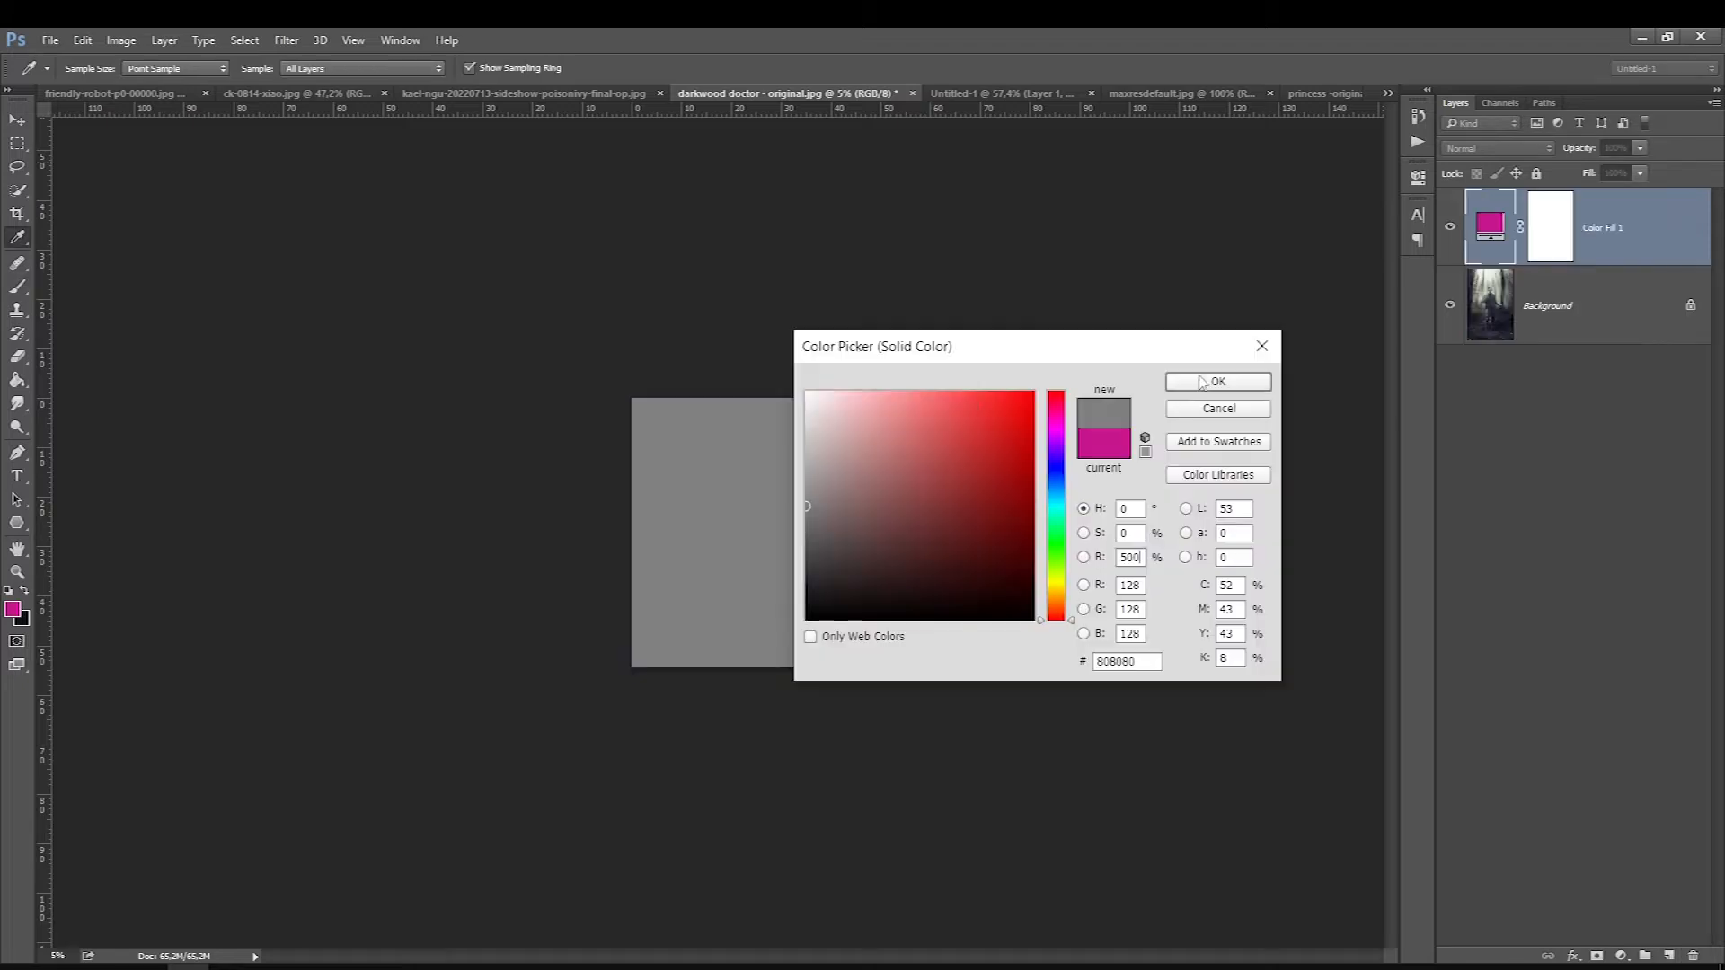
left_click(1200, 378)
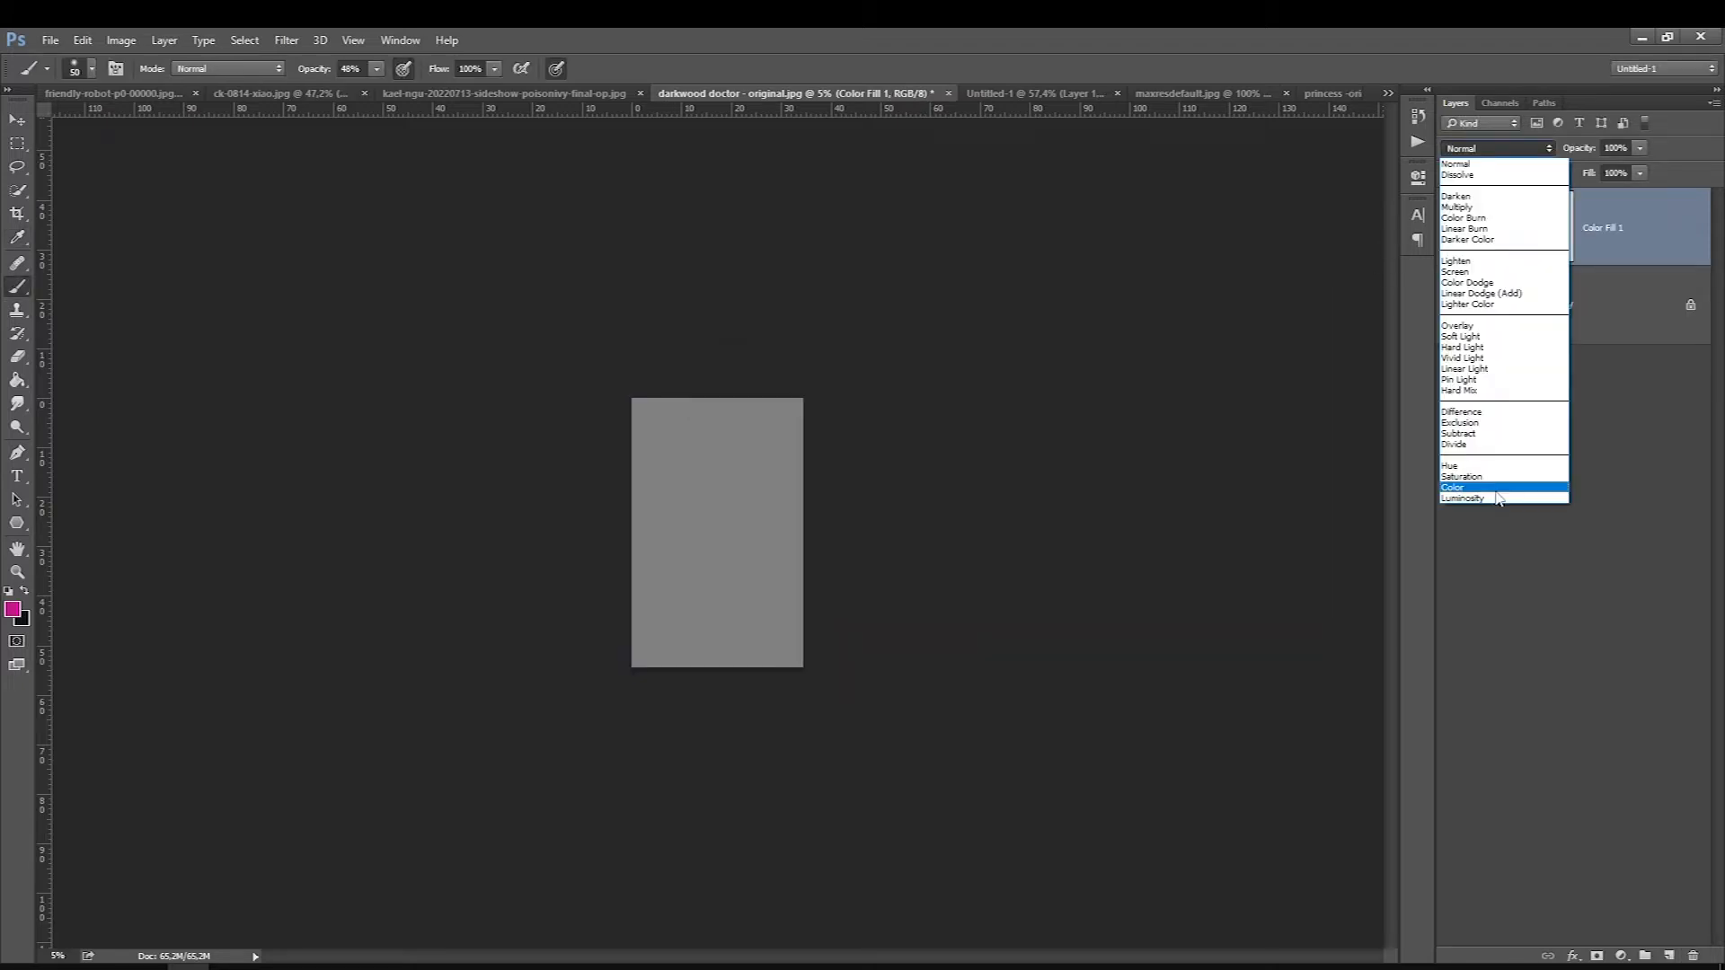
left_click(1495, 491)
left_click(1563, 306)
key("o")
key("ctrl+minus")
key("ctrl+minus")
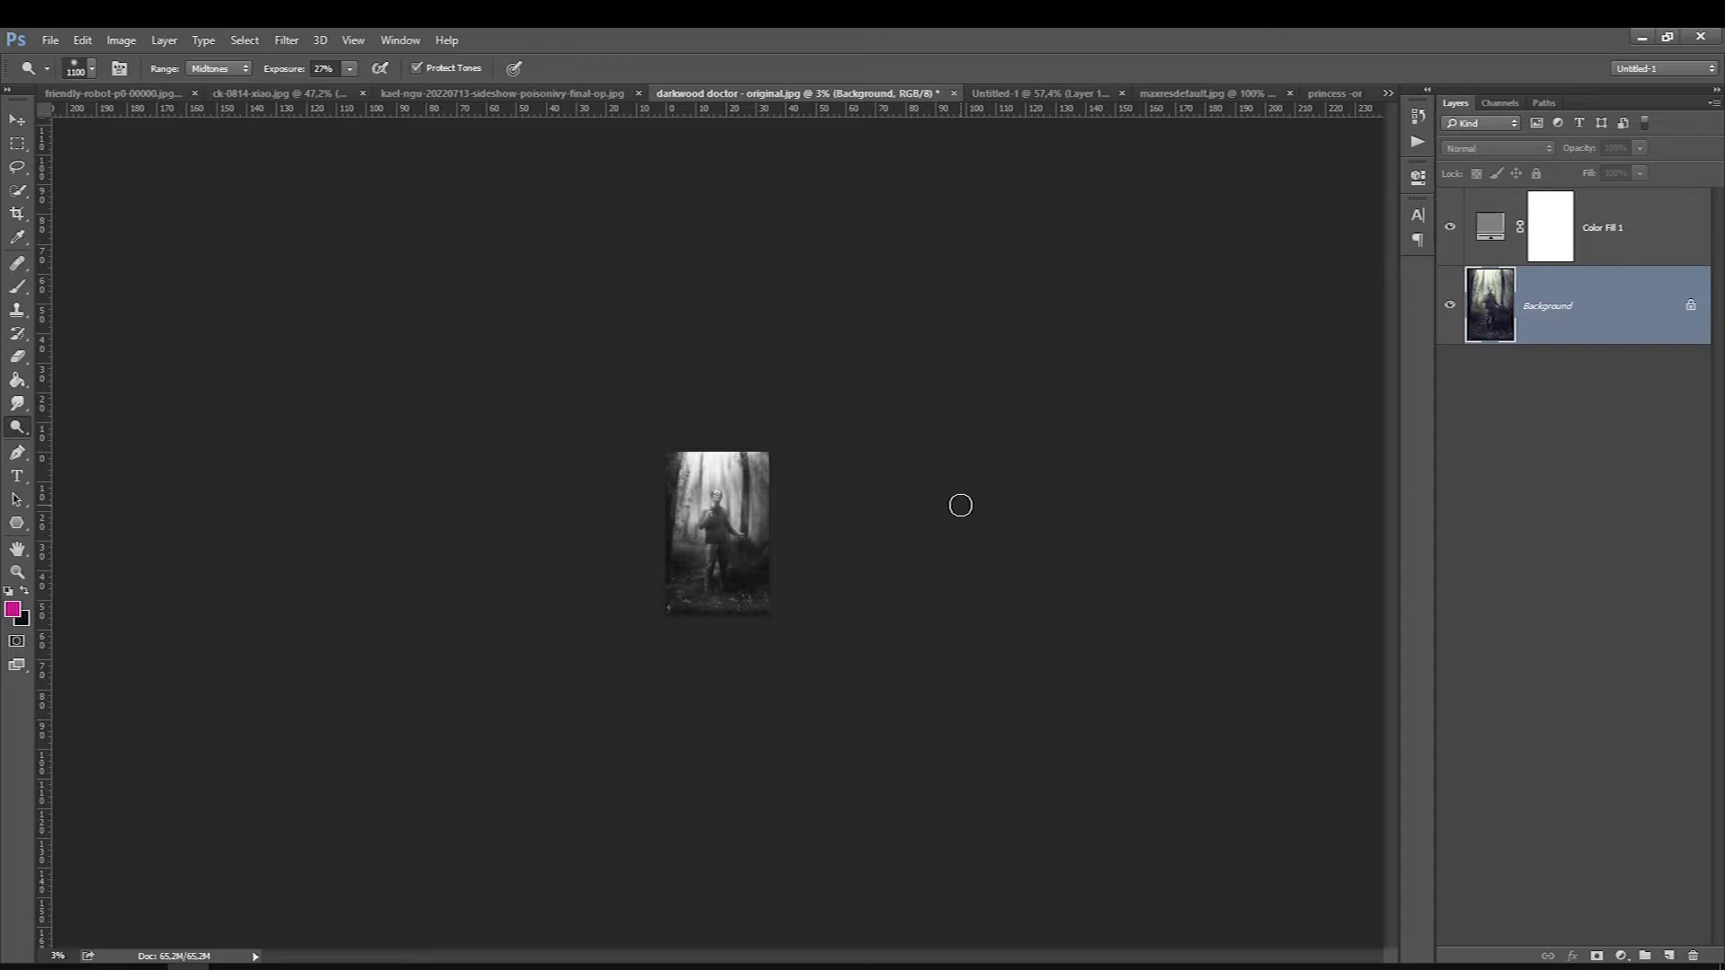
- Create a new layer above the grey fill and trace the standing man's silhouette with a magenta brush
key("l")
left_click(1633, 233)
left_click(1668, 955)
key("b")
left_click(714, 493)
left_click_drag(705, 509, 701, 573)
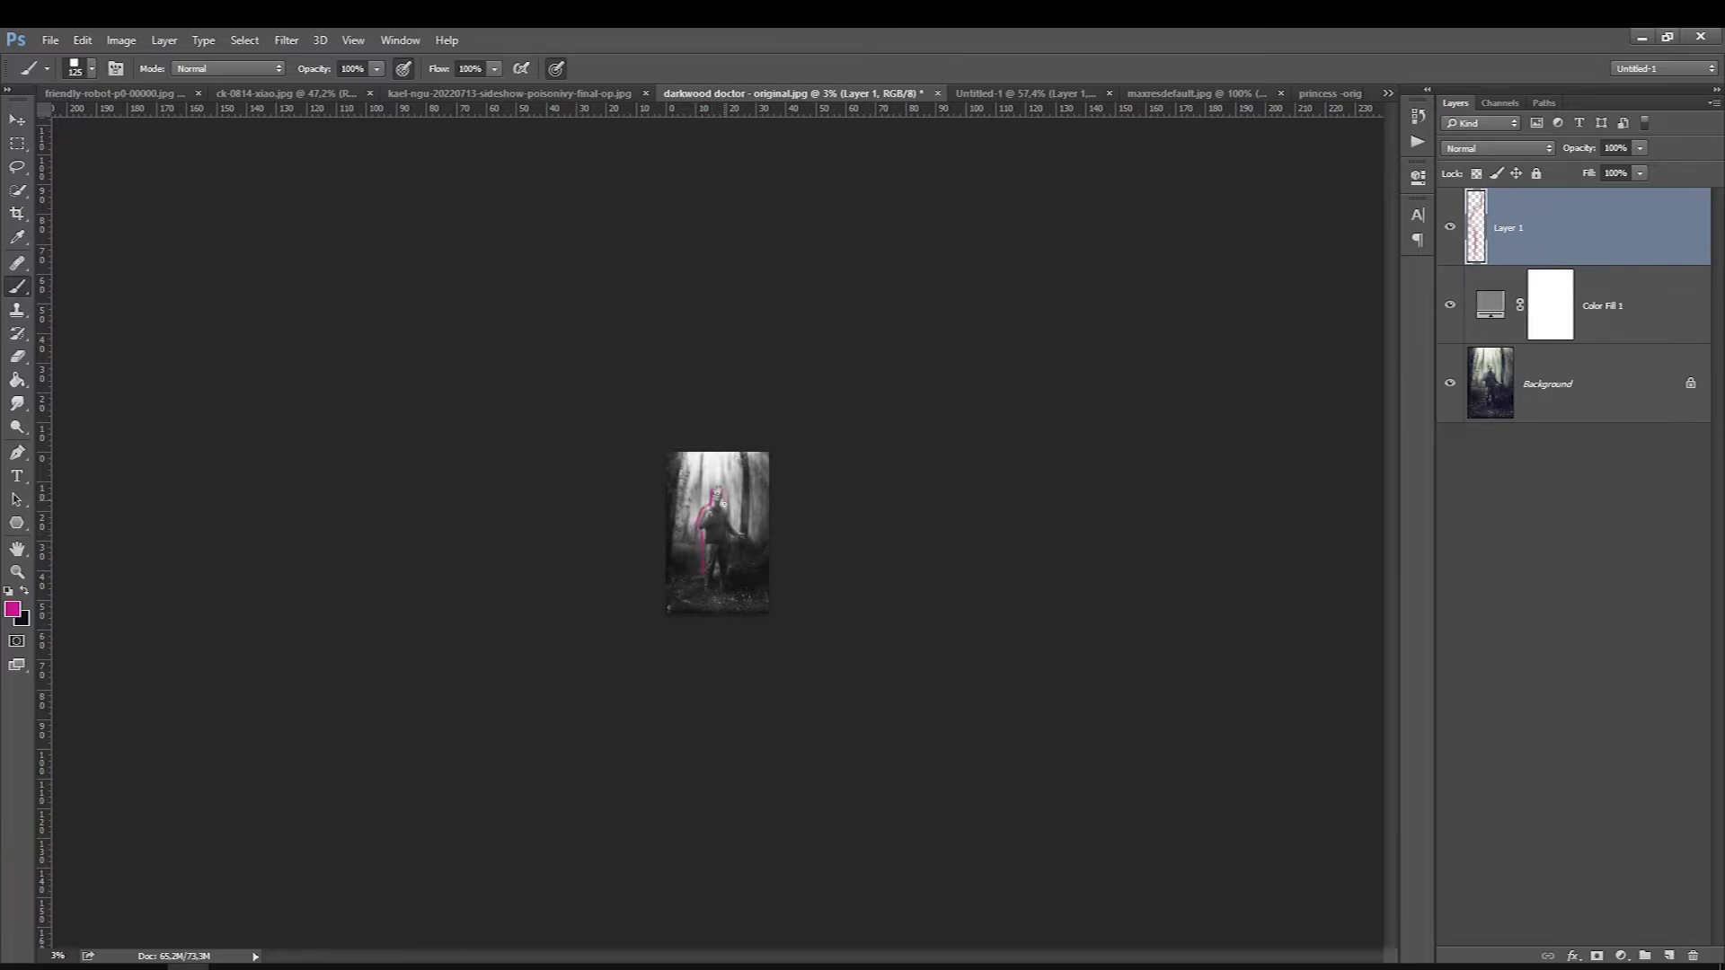
left_click_drag(723, 504, 725, 571)
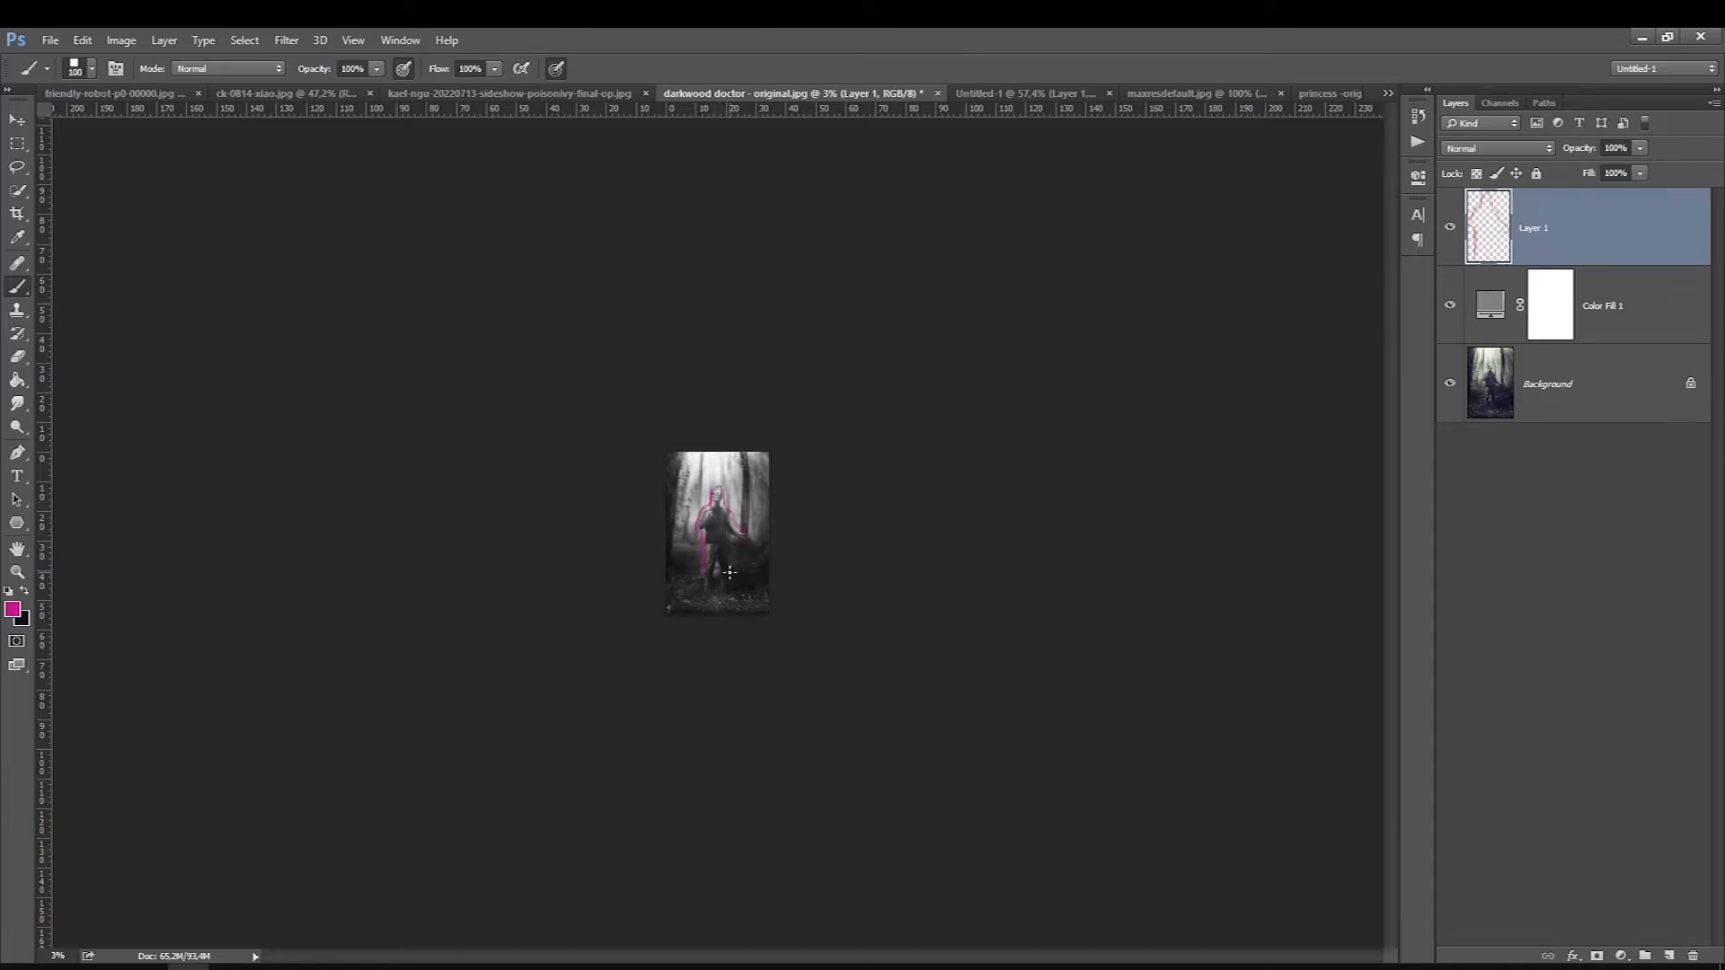
left_click_drag(732, 566, 724, 572)
- Try circling the man's foot in magenta and undo the stroke
scroll(721, 546, "up", 4)
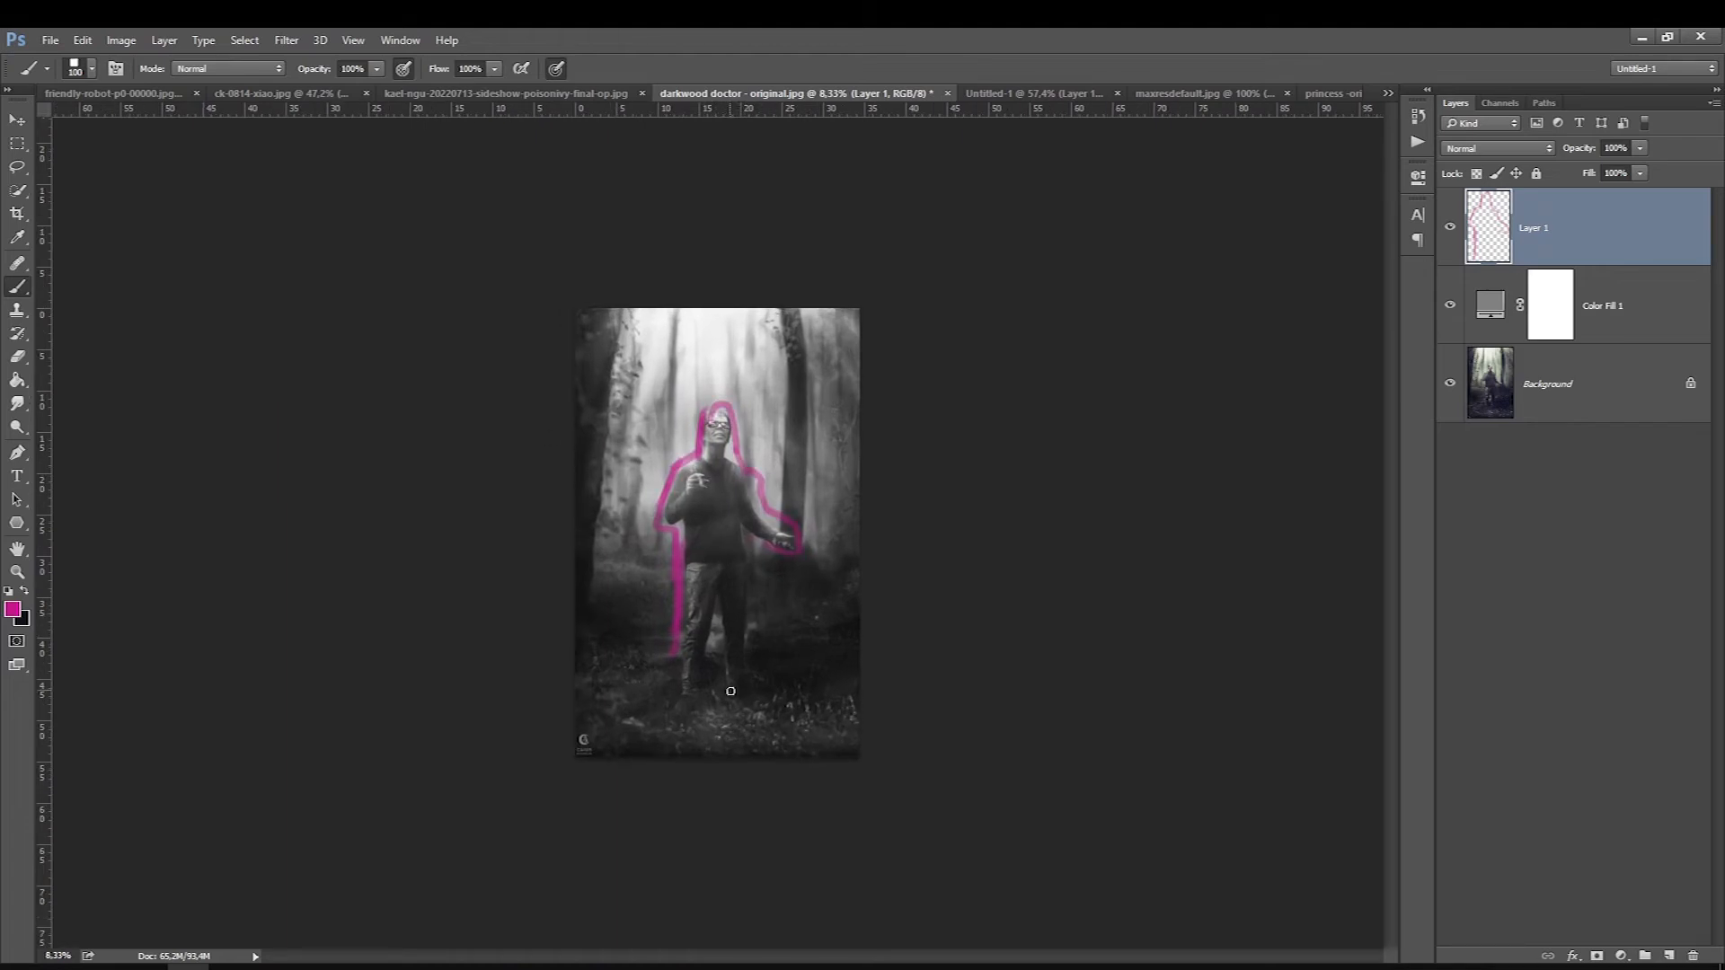
left_click_drag(727, 690, 731, 665)
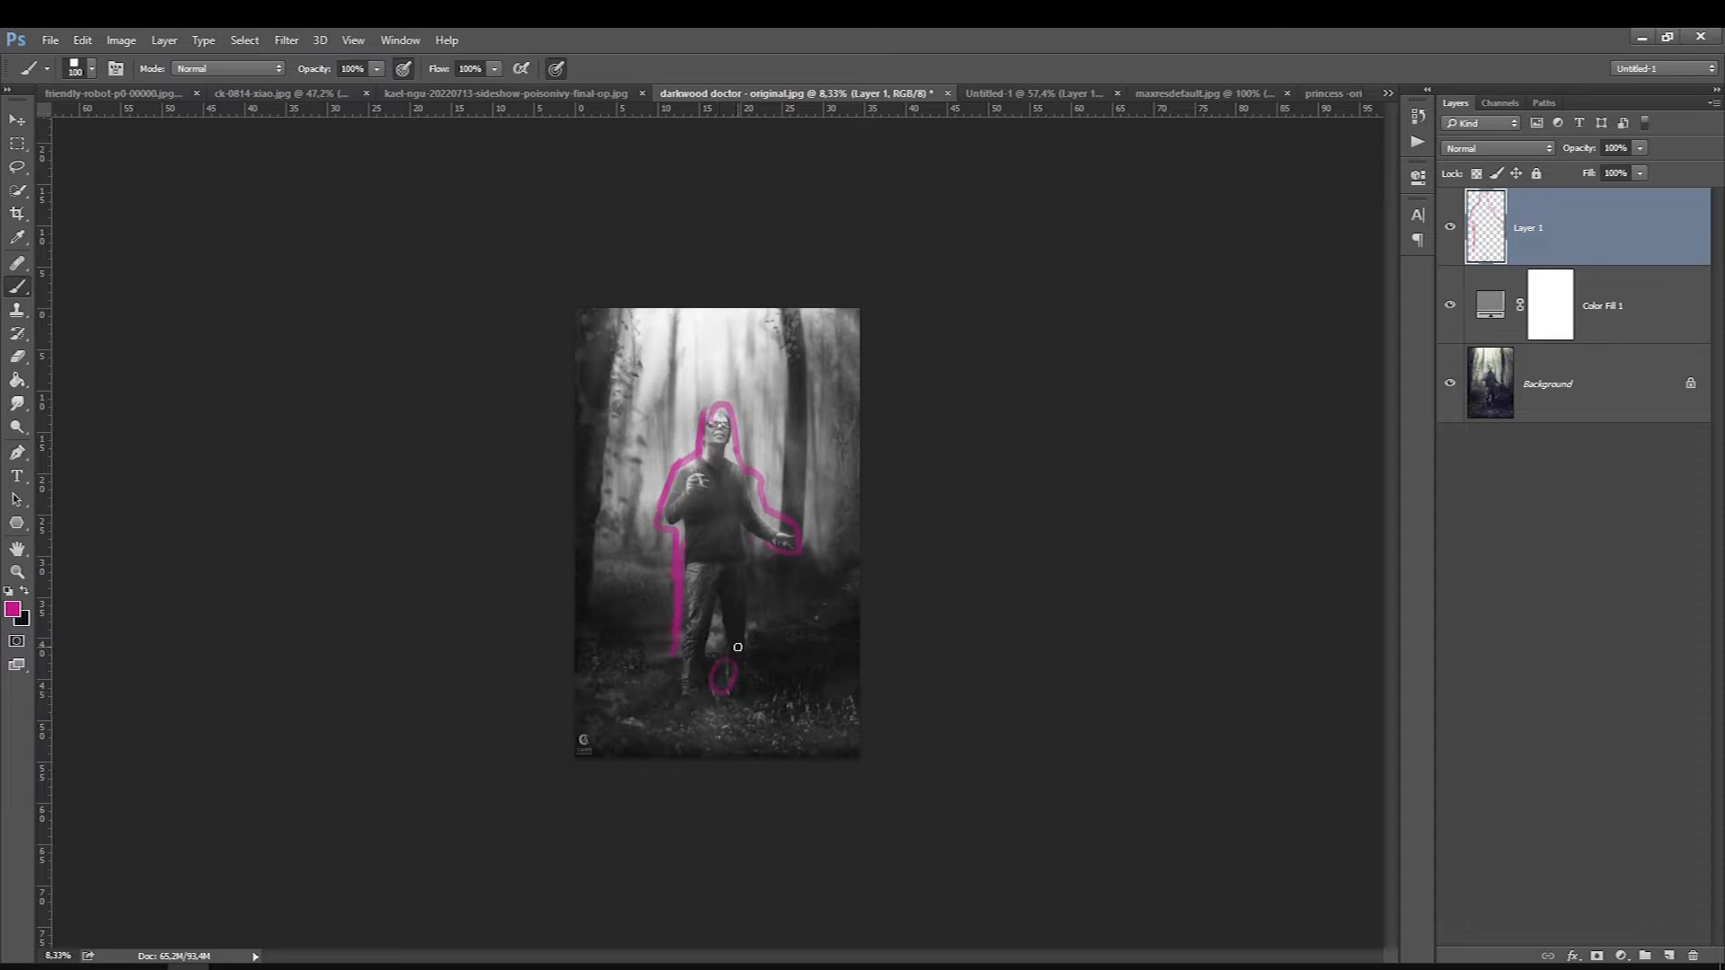
key("ctrl+z")
key("ctrl+minus")
key("ctrl+minus")
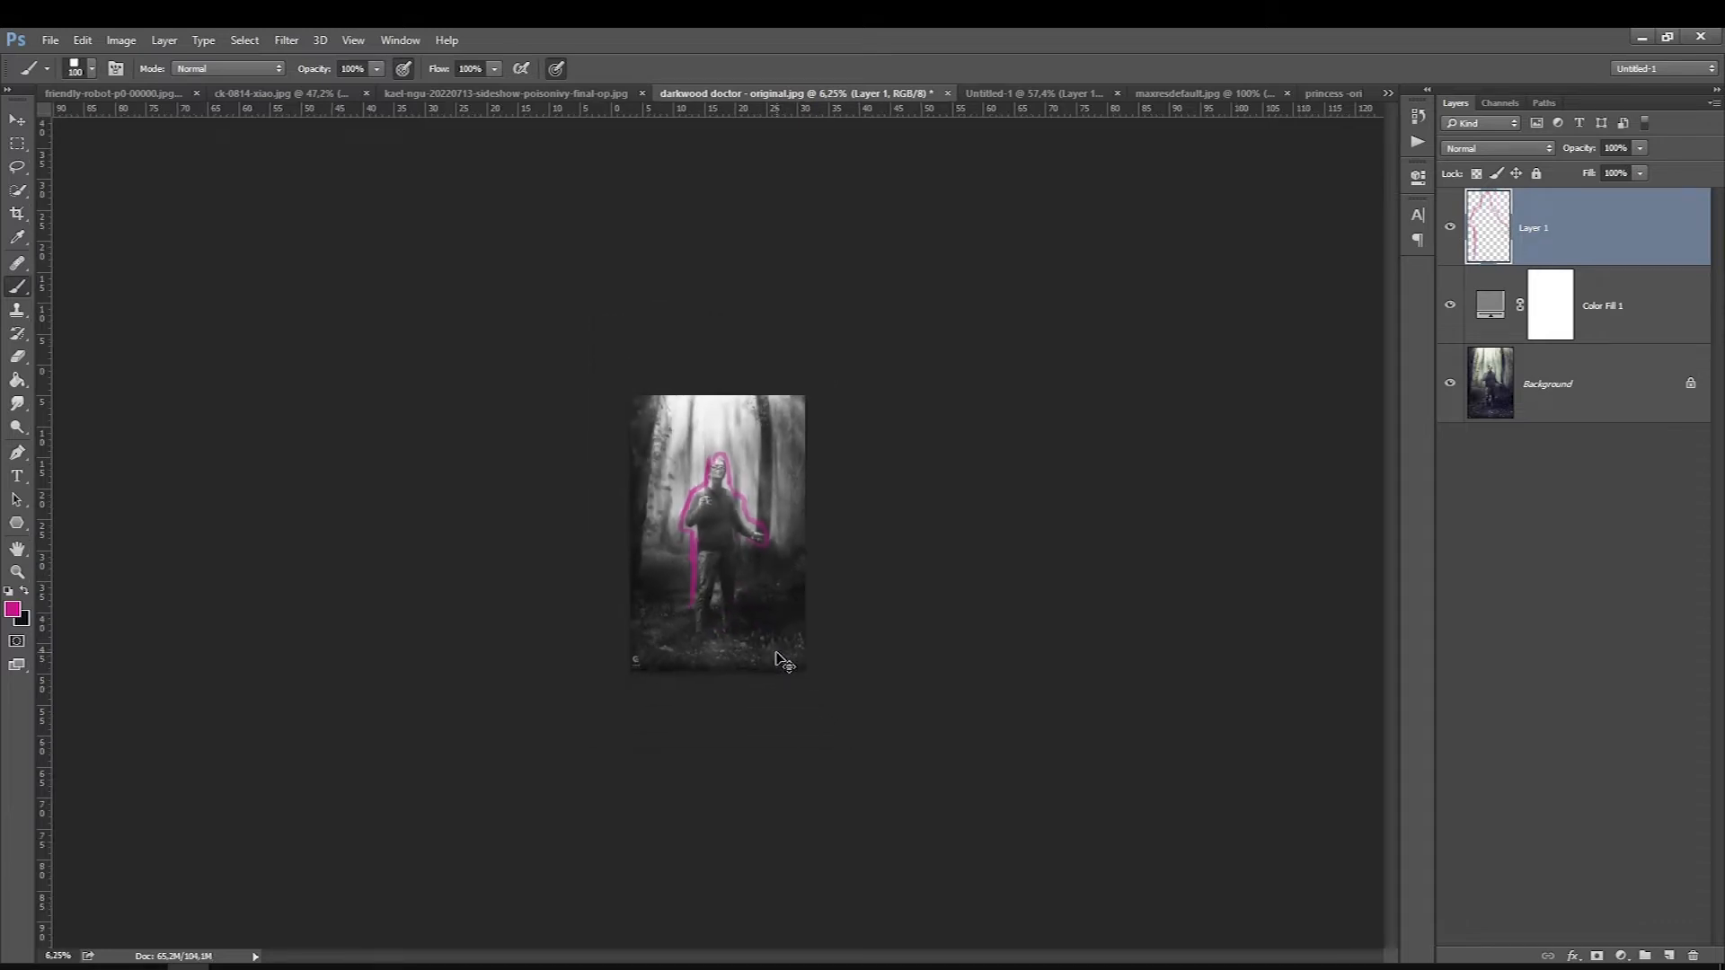
- Extend the magenta outline down the man's leg, mark the tree trunks on both sides of him, and delete the marking layer
left_click_drag(693, 596, 690, 624)
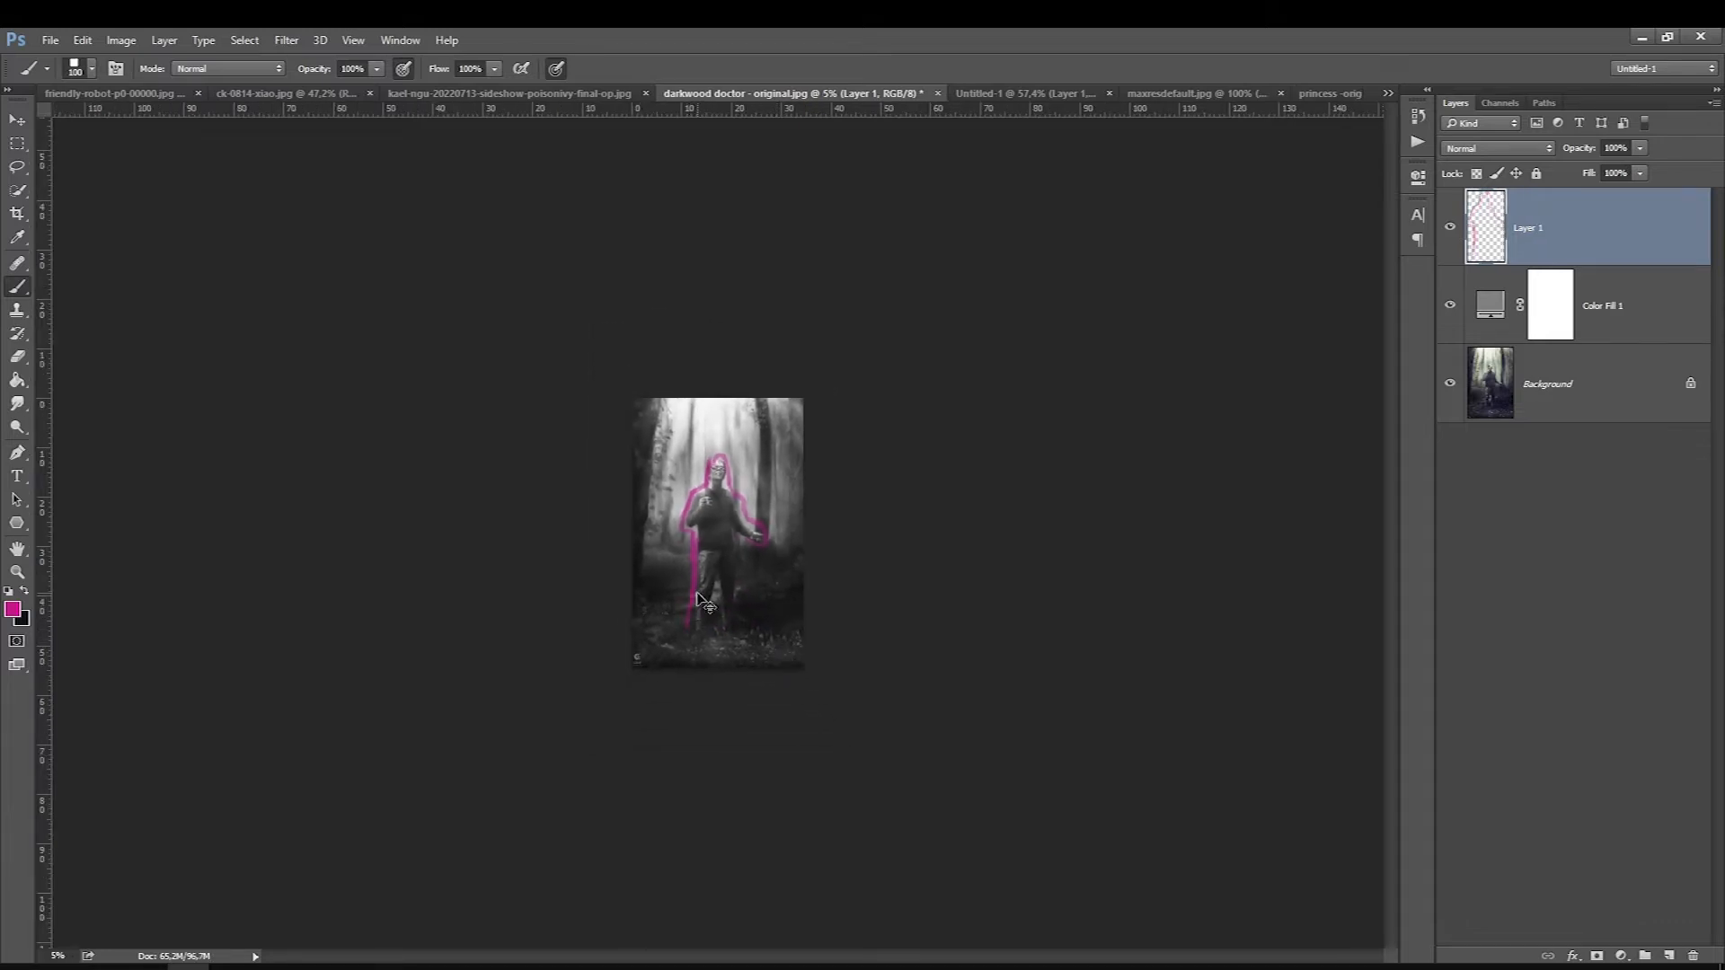
key("ctrl+minus")
key("ctrl+minus")
left_click_drag(702, 487, 699, 451)
left_click_drag(746, 546, 743, 454)
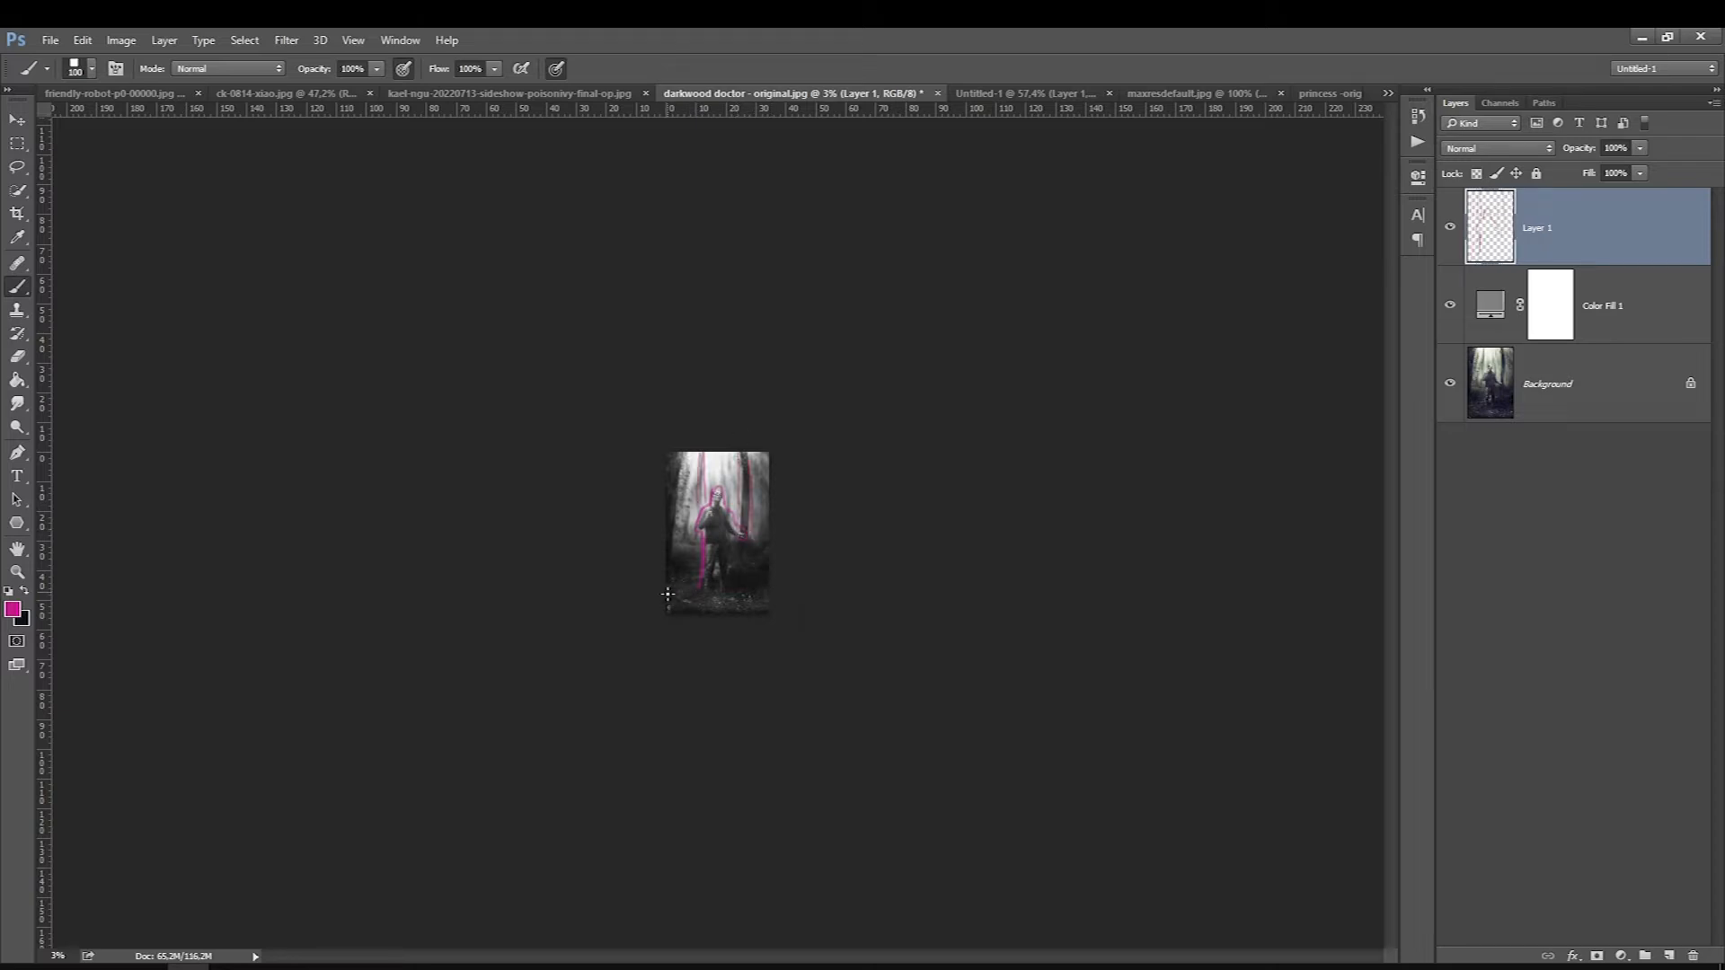
key("Delete")
key("ctrl+minus")
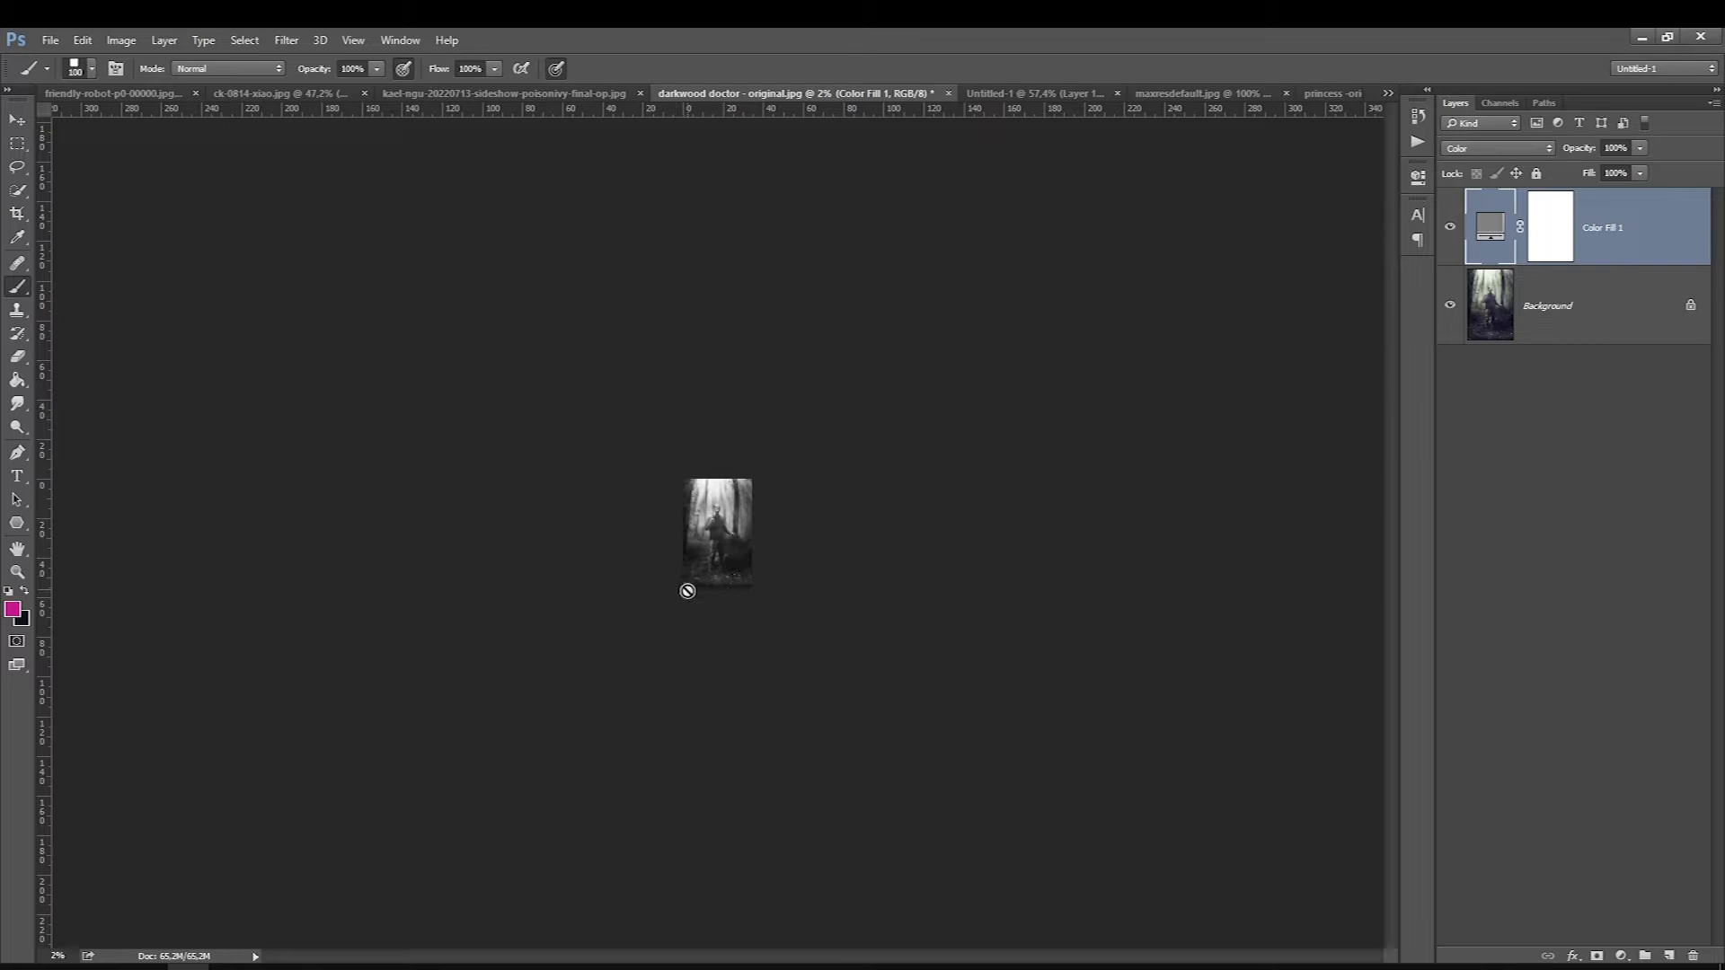
- Add a new layer and paint a freehand stroke along the lower edge of the forest image
key("ctrl+shift+alt+n")
mouse_move(686, 605)
left_mouse_down()
mouse_move(719, 476)
mouse_move(754, 591)
left_mouse_up()
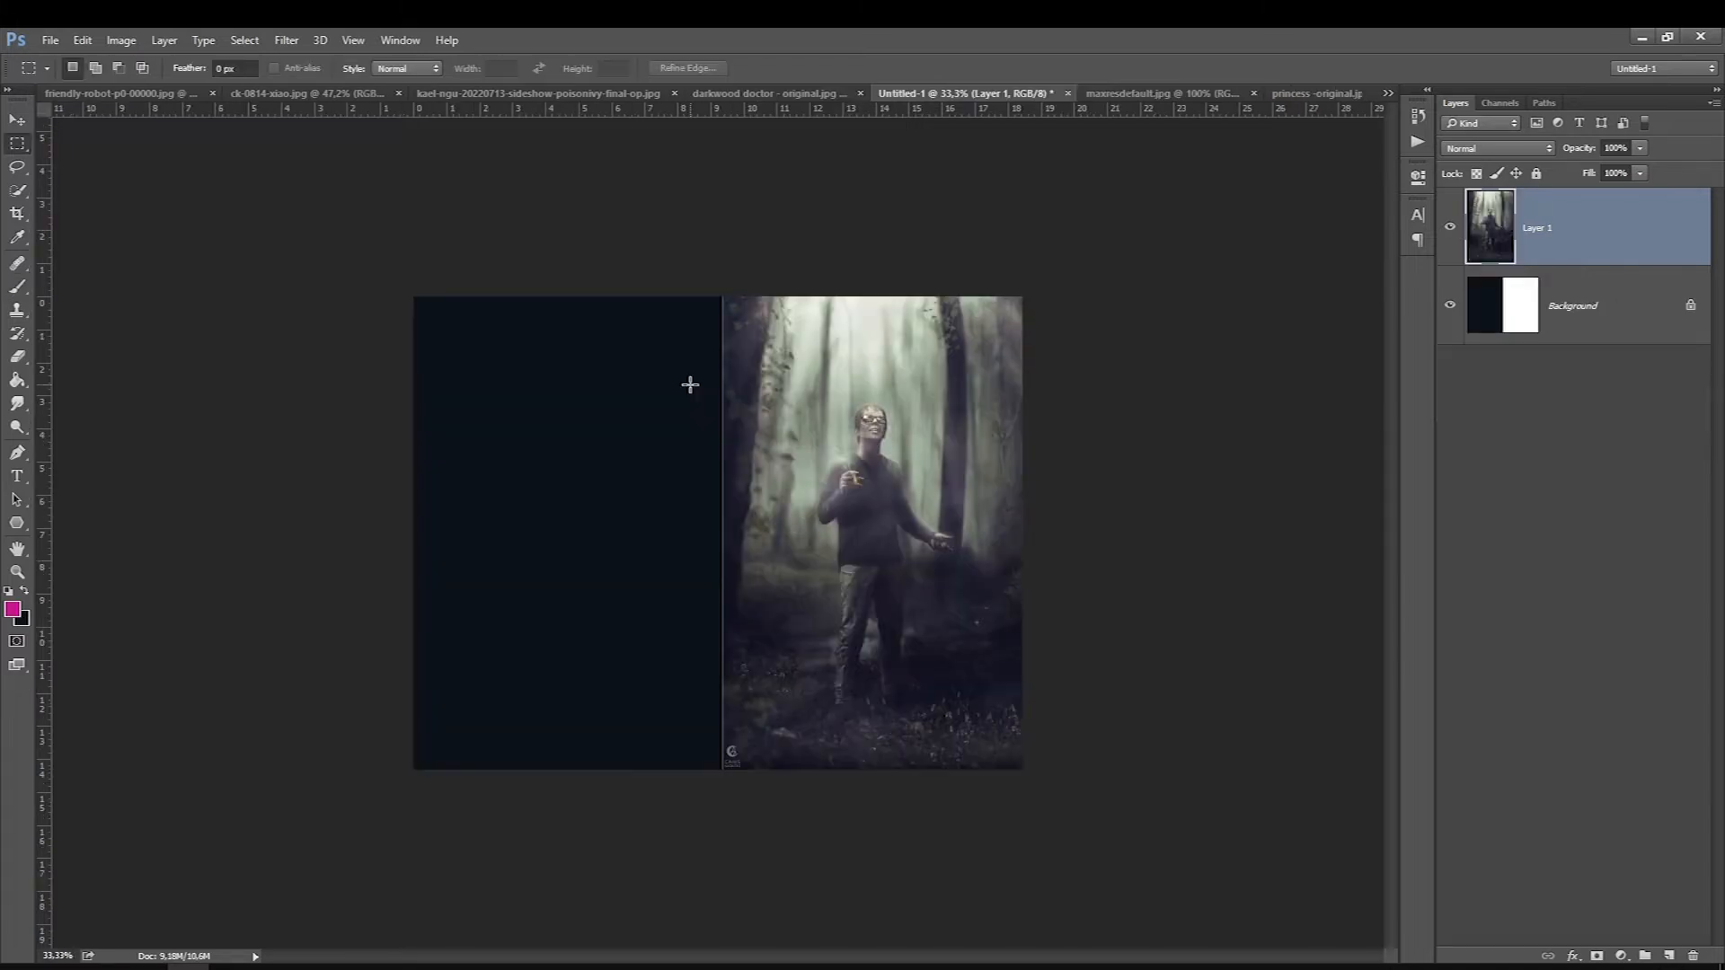
- In Untitled-1, add a new layer above the Background and select the dark left half of the canvas
left_click(1553, 340)
left_click(1668, 955)
left_click_drag(721, 290, 235, 847)
- Set the foreground colour to light grey (RGB 169), fill the selected left half with it, and deselect
left_click(19, 379)
left_click(7, 591)
left_click(24, 591)
left_click(23, 592)
left_click(14, 609)
left_click_drag(853, 538, 759, 468)
key("Return")
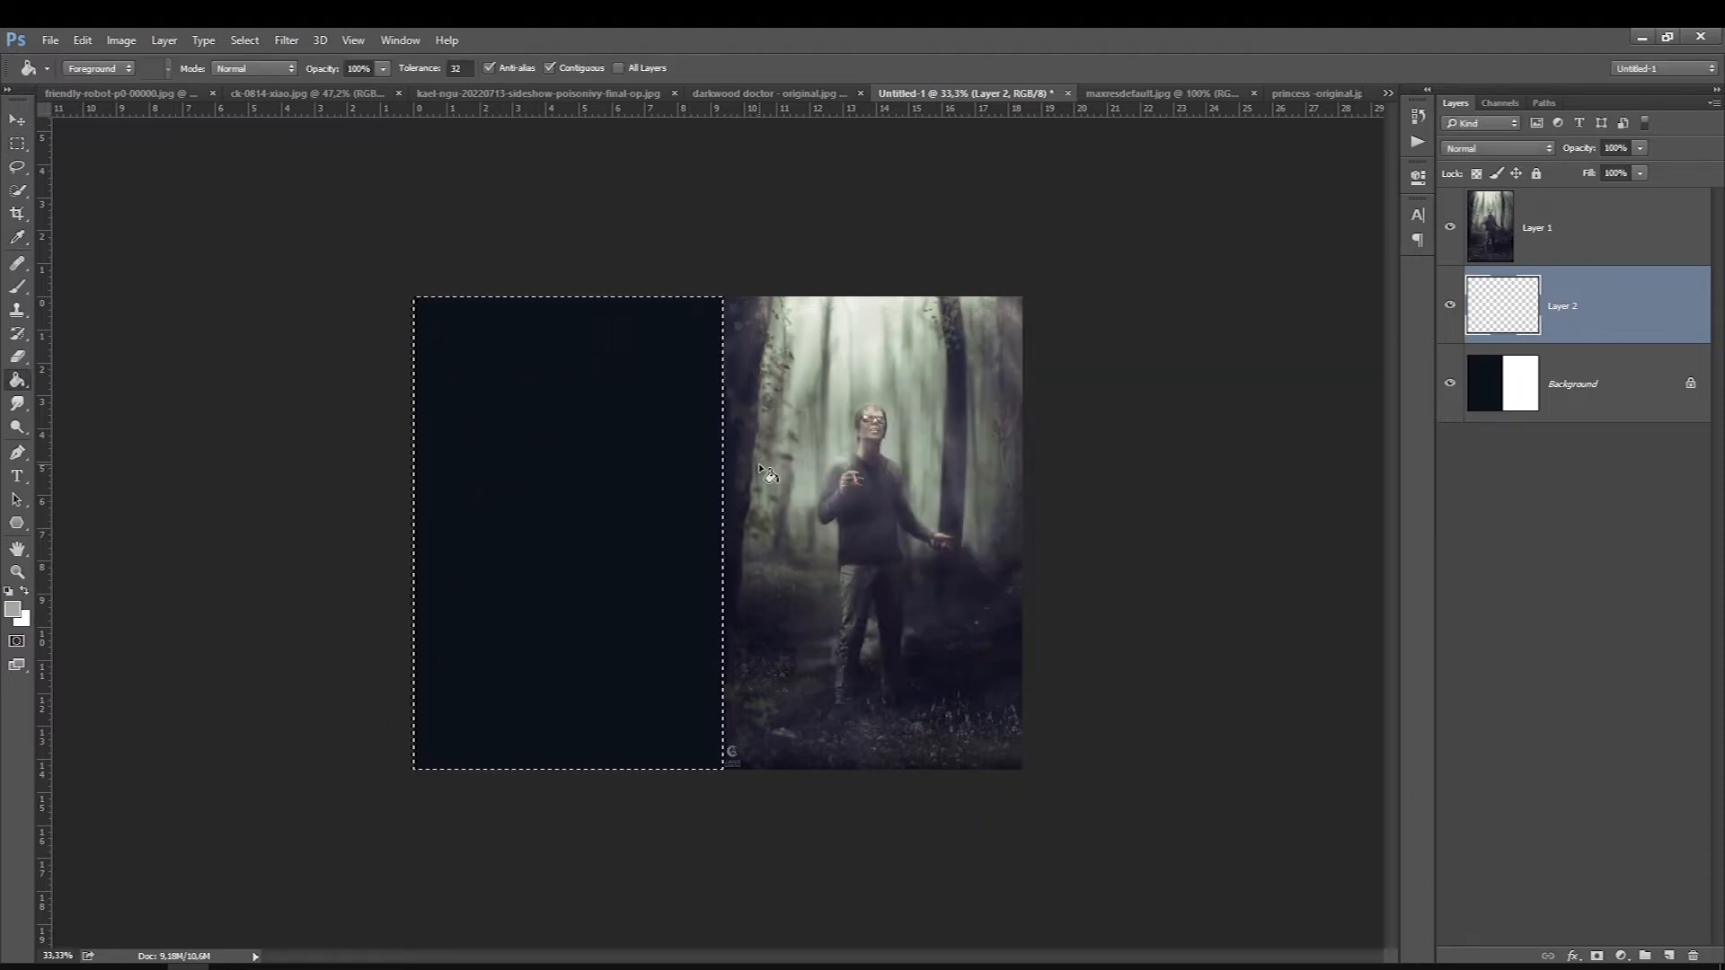
left_click(574, 523)
key("ctrl+d")
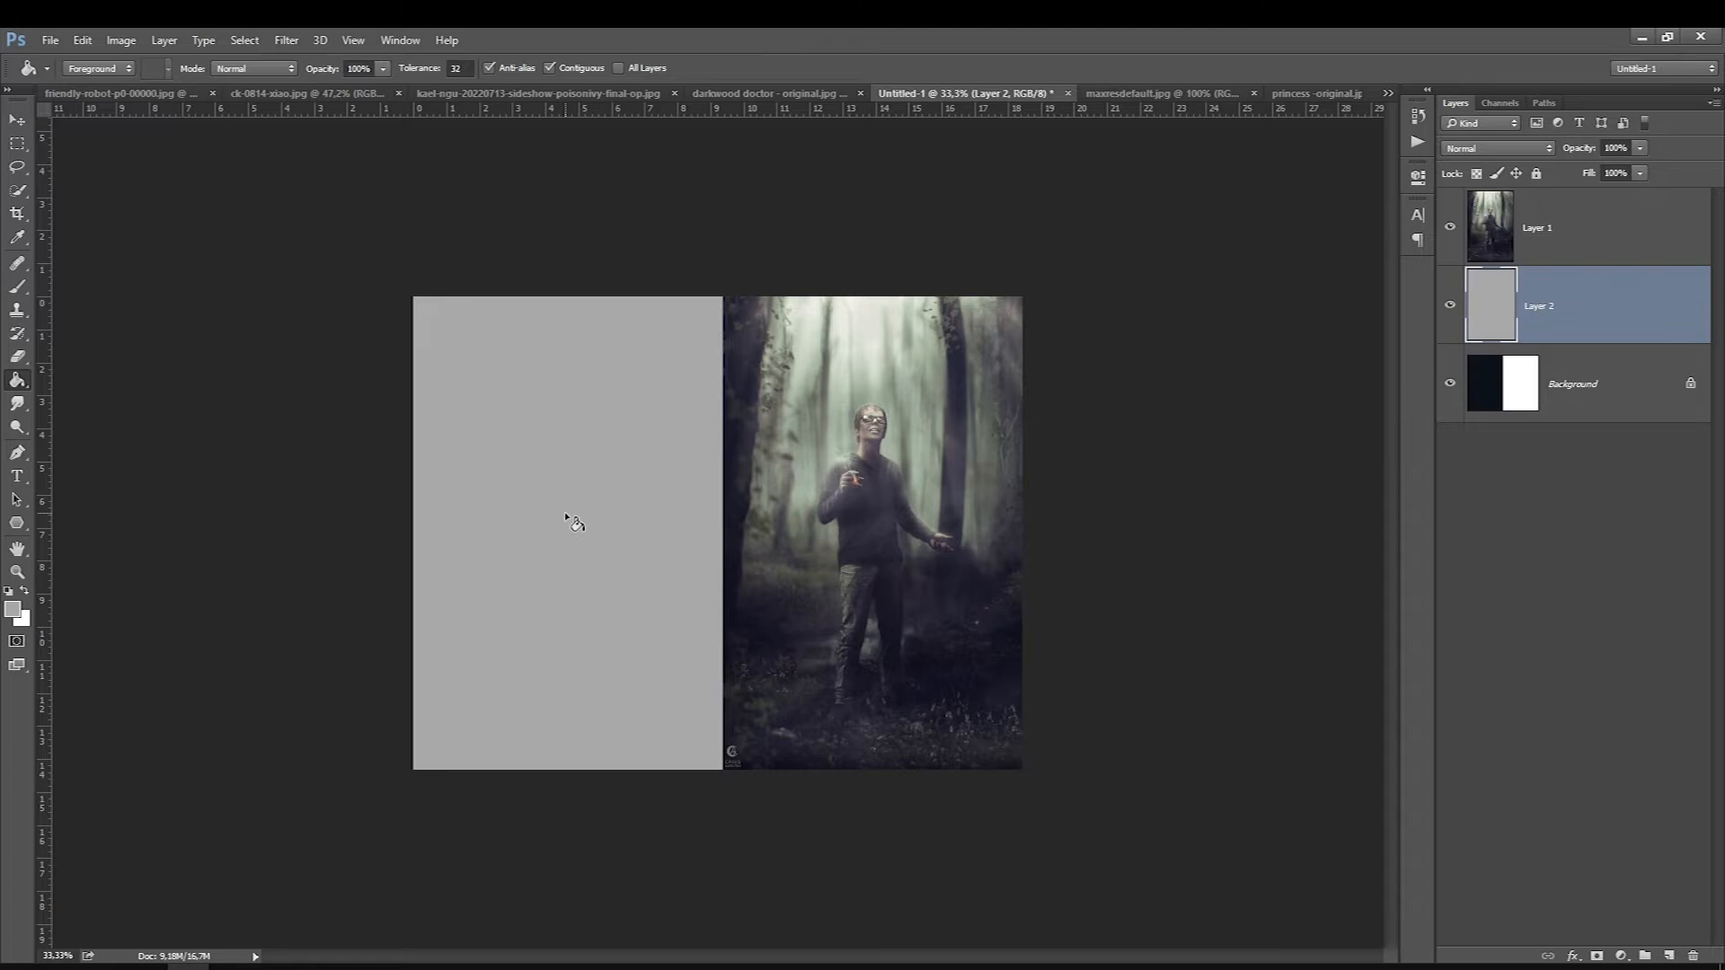
- Change the foreground colour to dark grey 545454 and refill the left half of the canvas with it
left_click(12, 610)
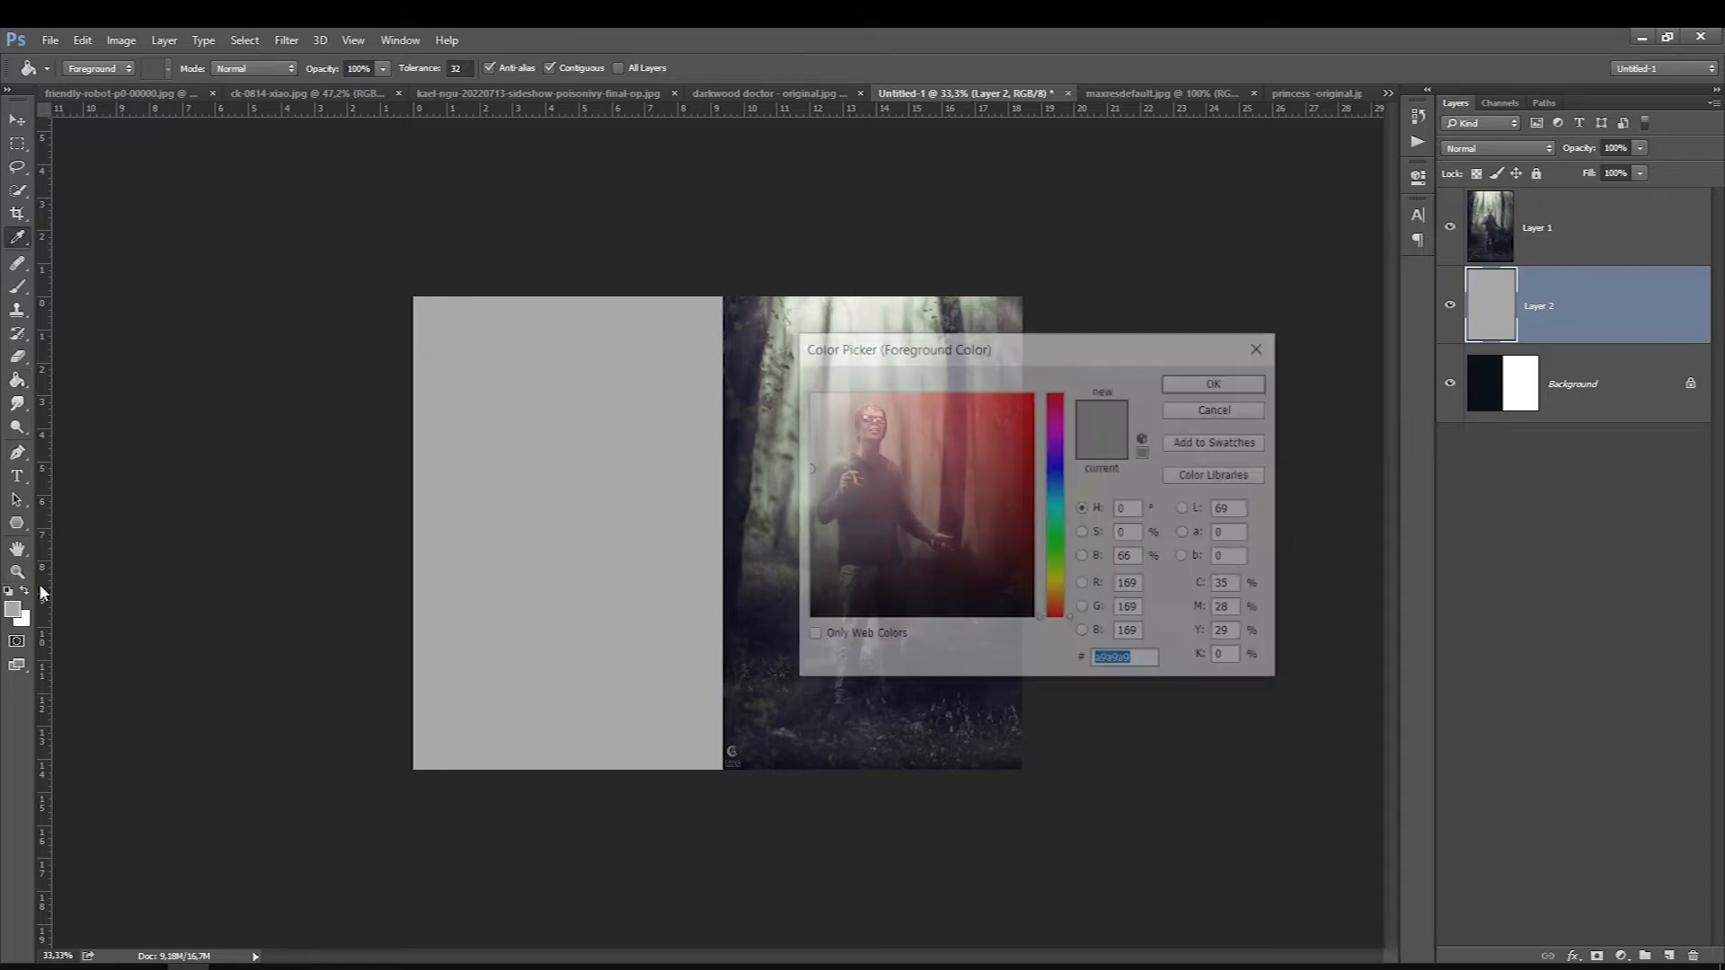
left_click(806, 525)
key("Return")
left_click(539, 528)
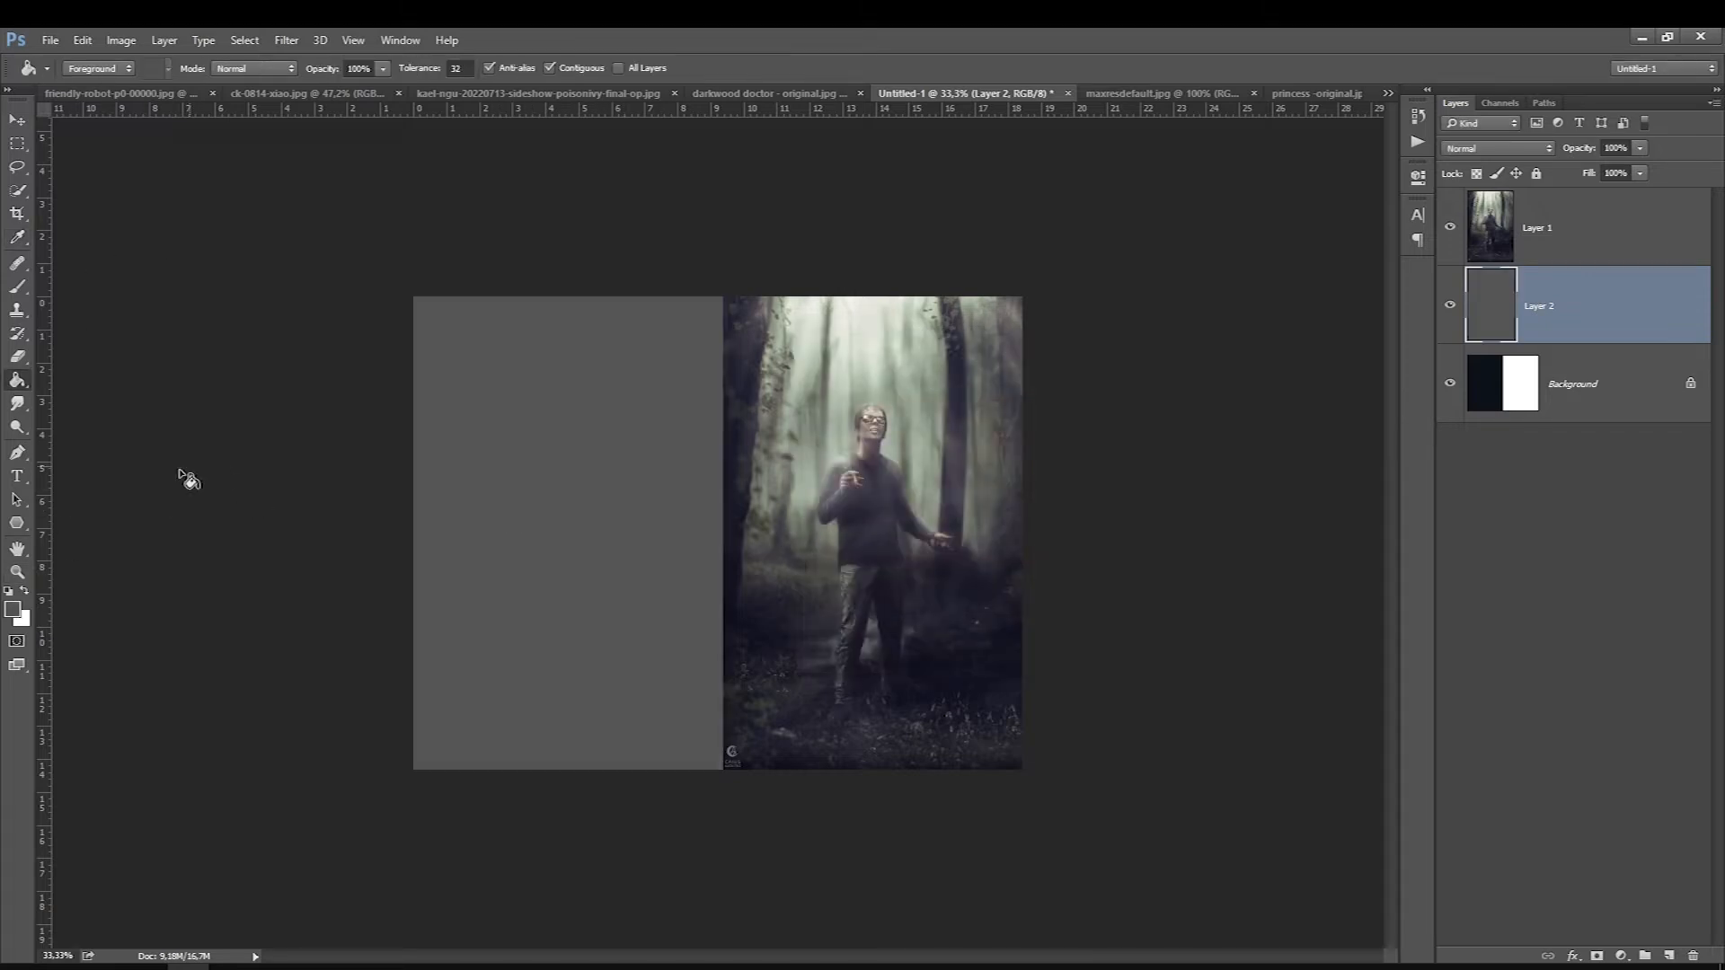
- Set up the brush with white foreground (ffffff), black background (000000), and 60% opacity
left_click(18, 168)
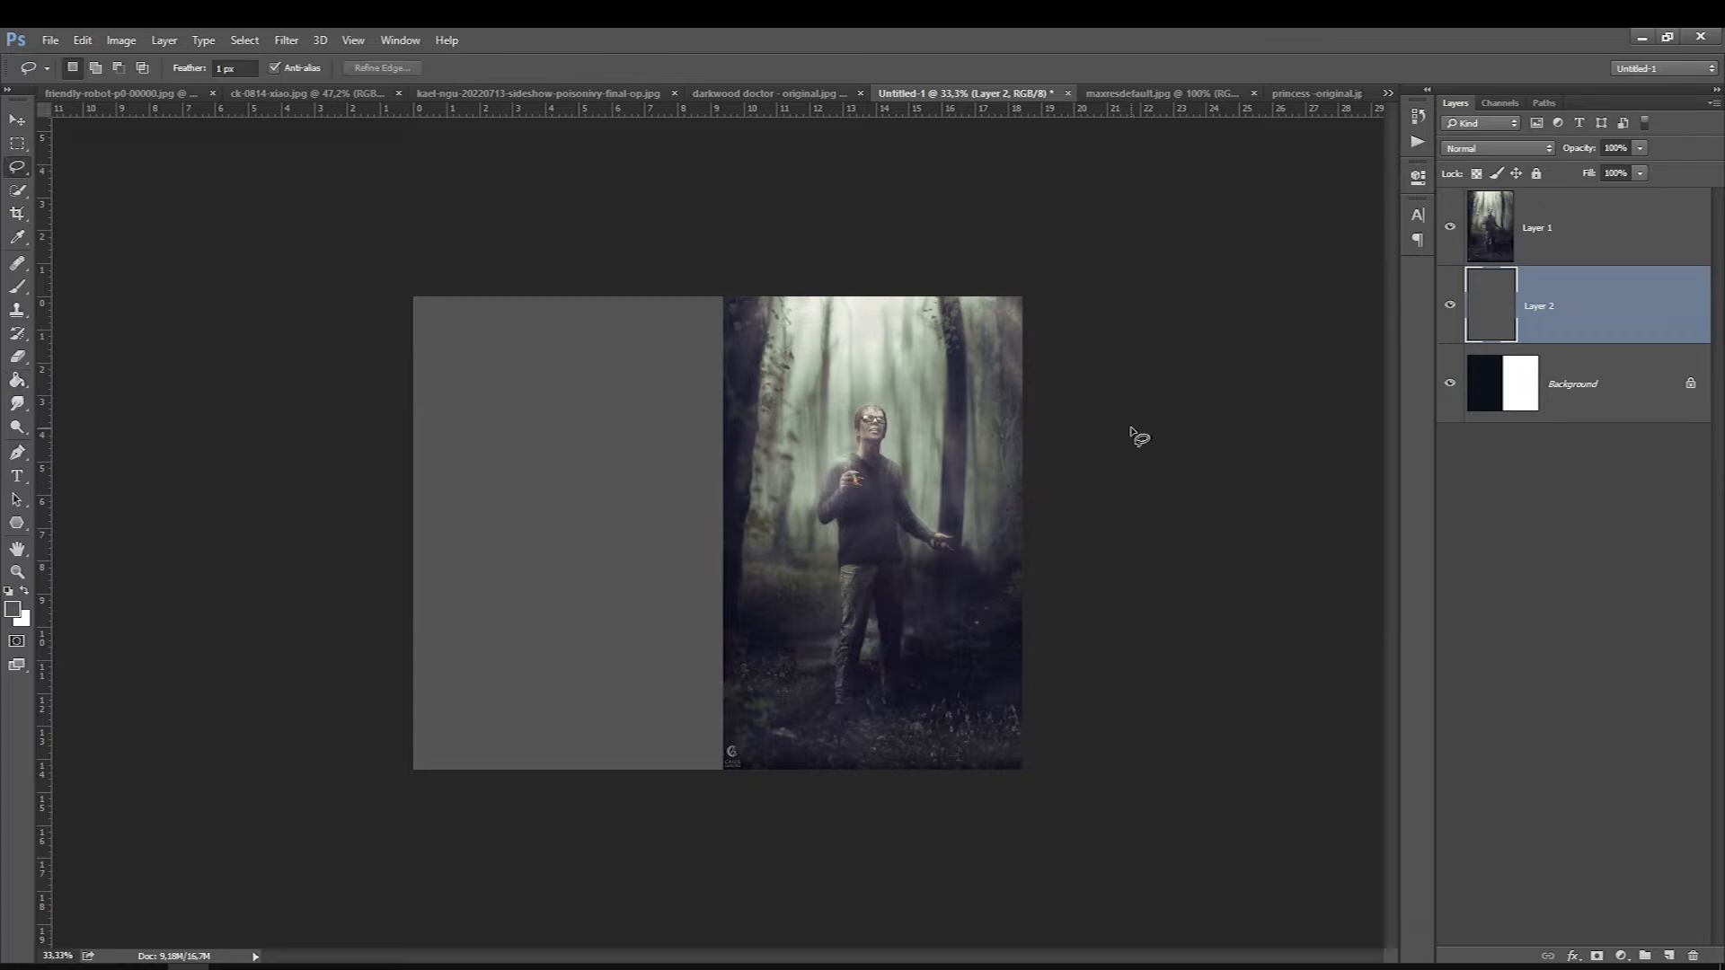
key("b")
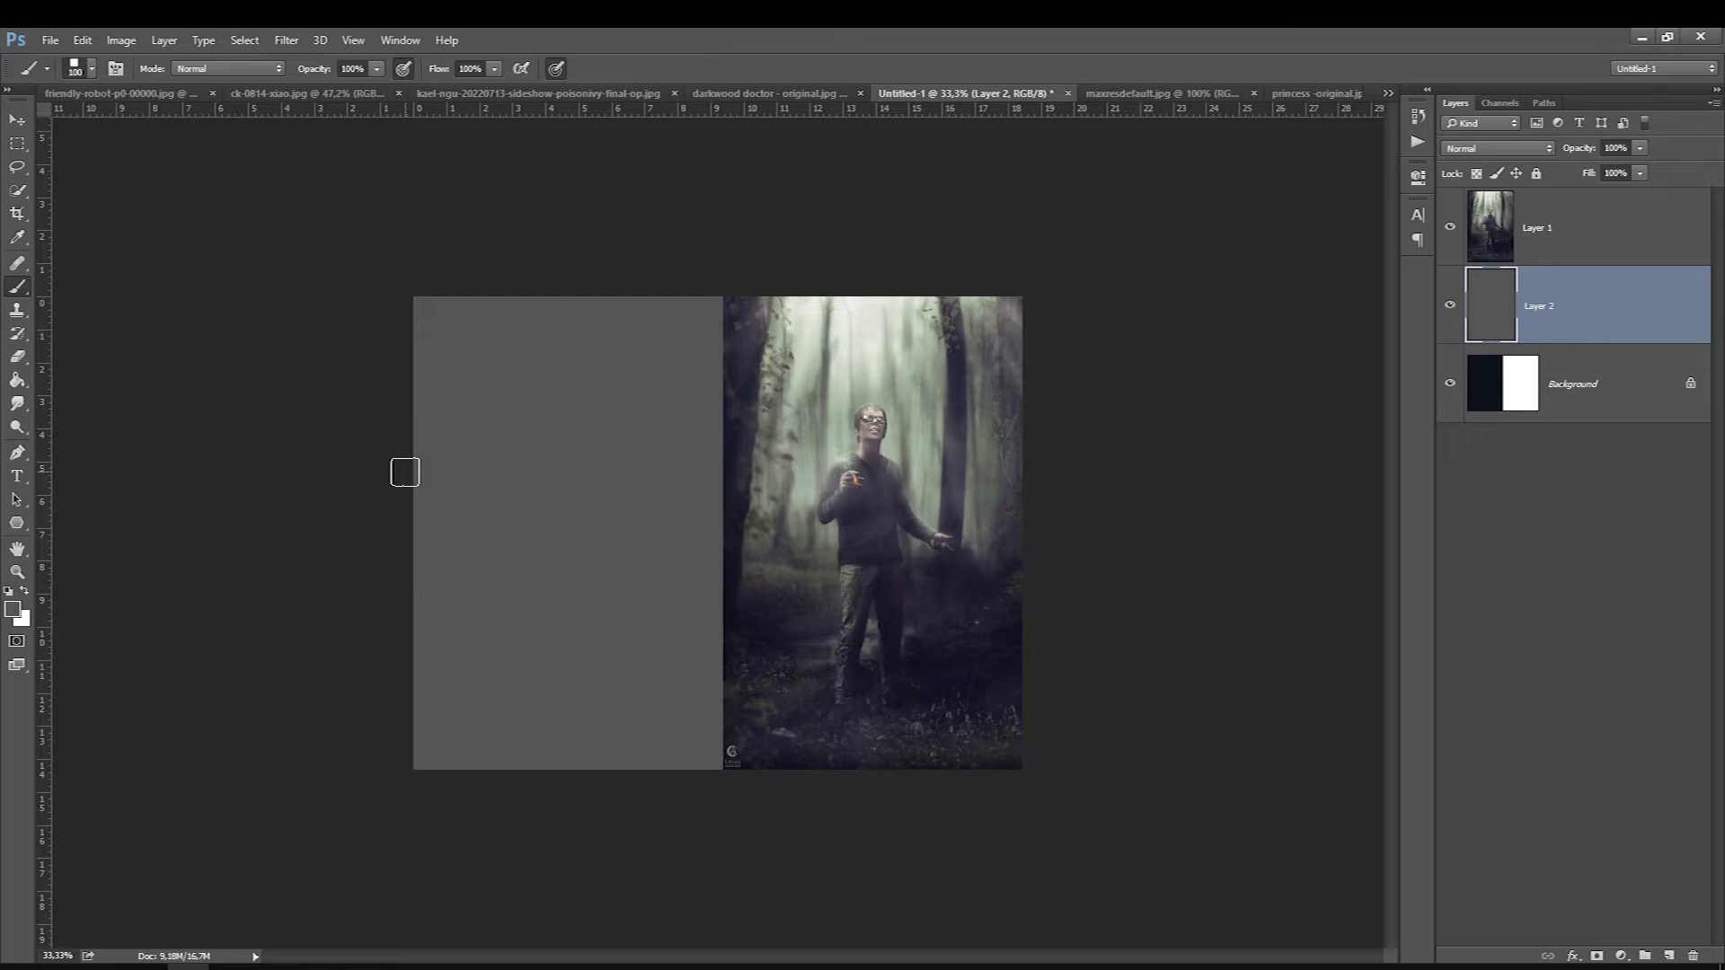
left_click(14, 609)
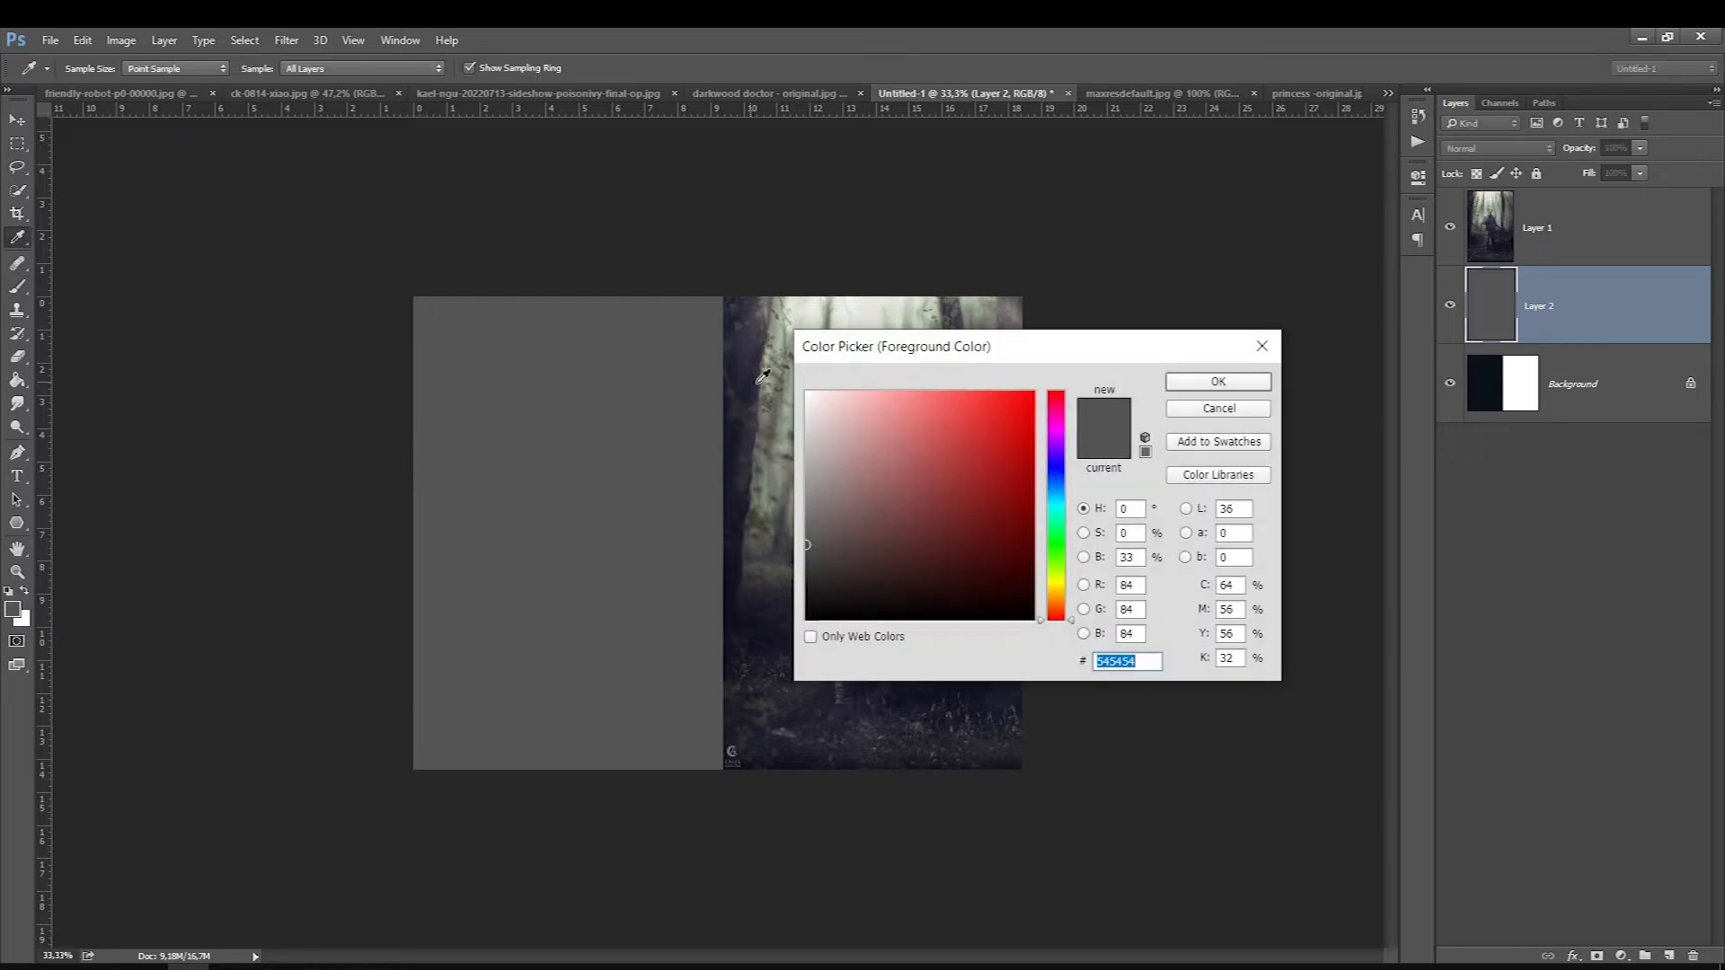
type("ffffff")
key("Return")
left_click(22, 620)
type("000000")
key("Return")
left_click(297, 68)
type("60")
key("Return")
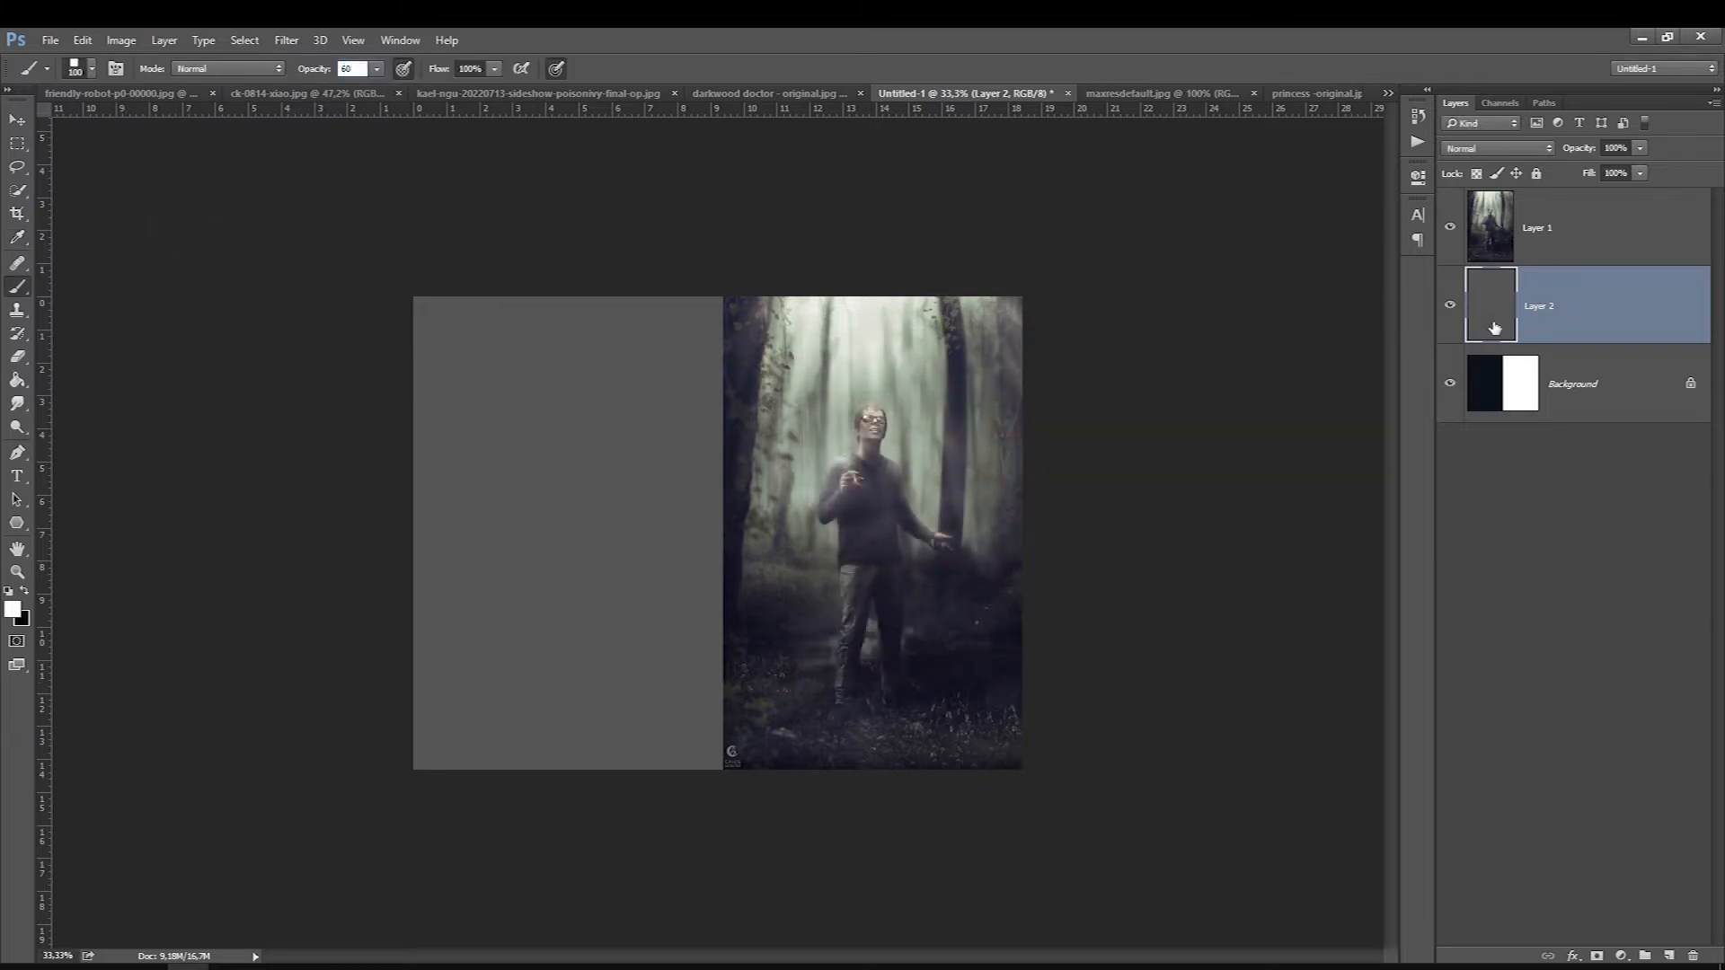
- Add a new layer above the dark grey fill and paint the figure's head as a small white shape with the brush
key("ctrl+shift+alt+n")
key("ctrl+minus")
key("ctrl+minus")
key("bracketleft")
key("bracketleft")
key("bracketleft")
key("bracketleft")
key("bracketleft")
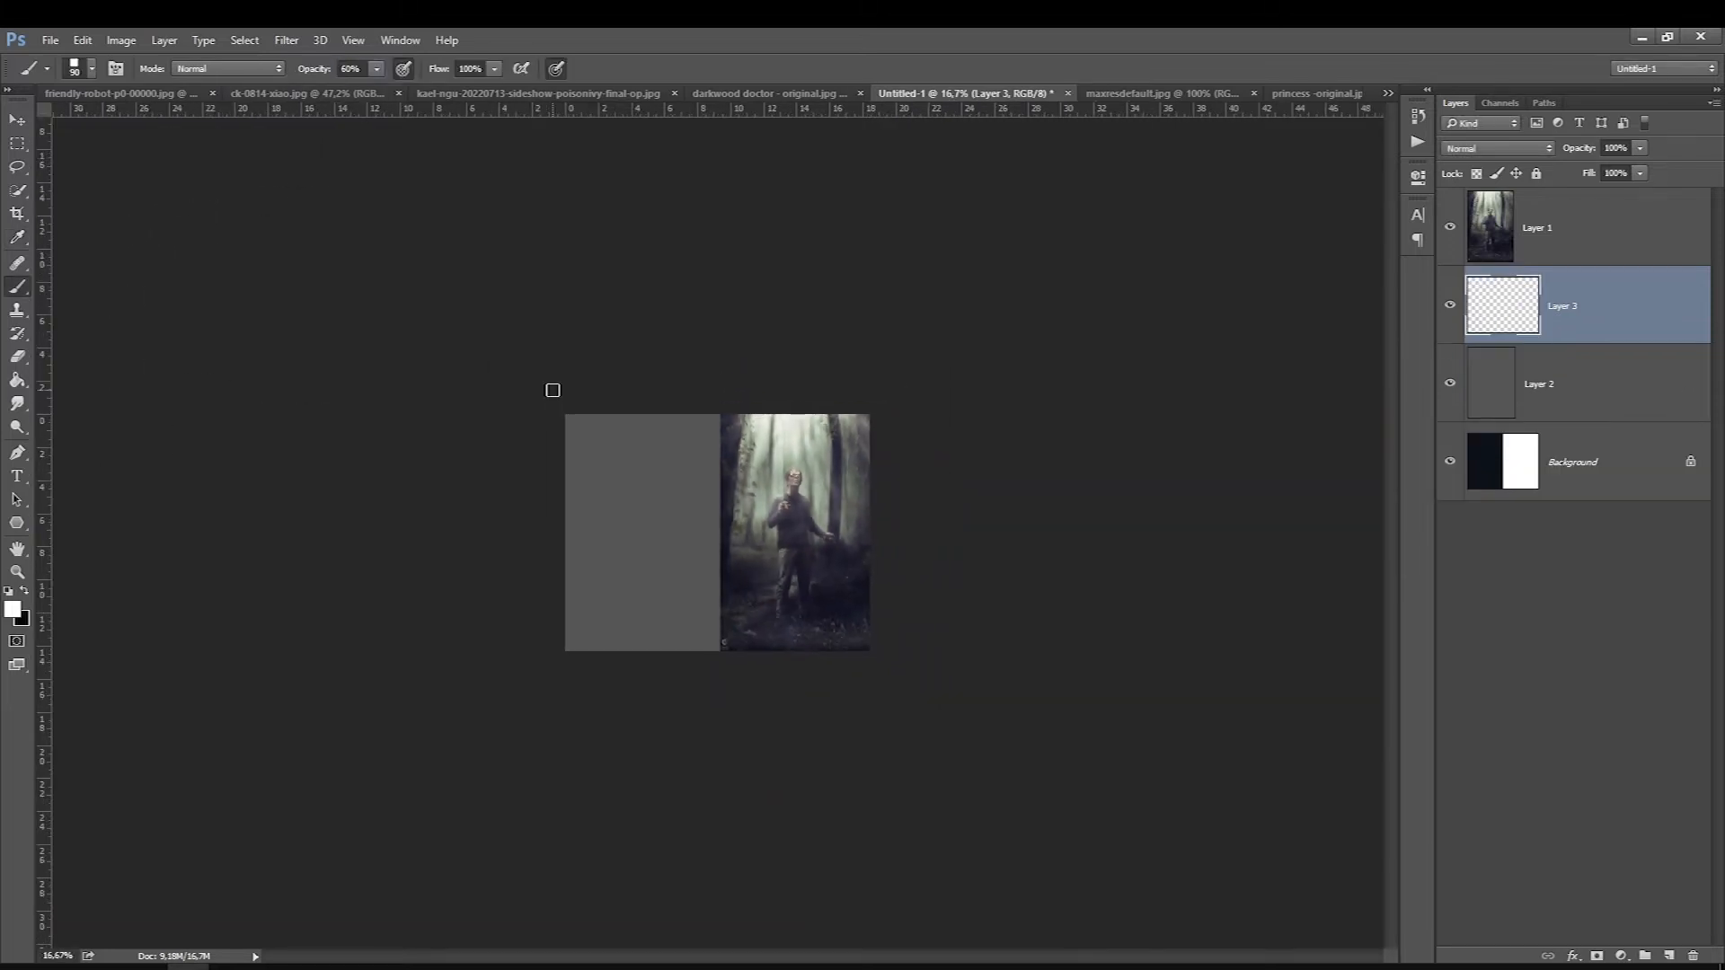
left_click(646, 491)
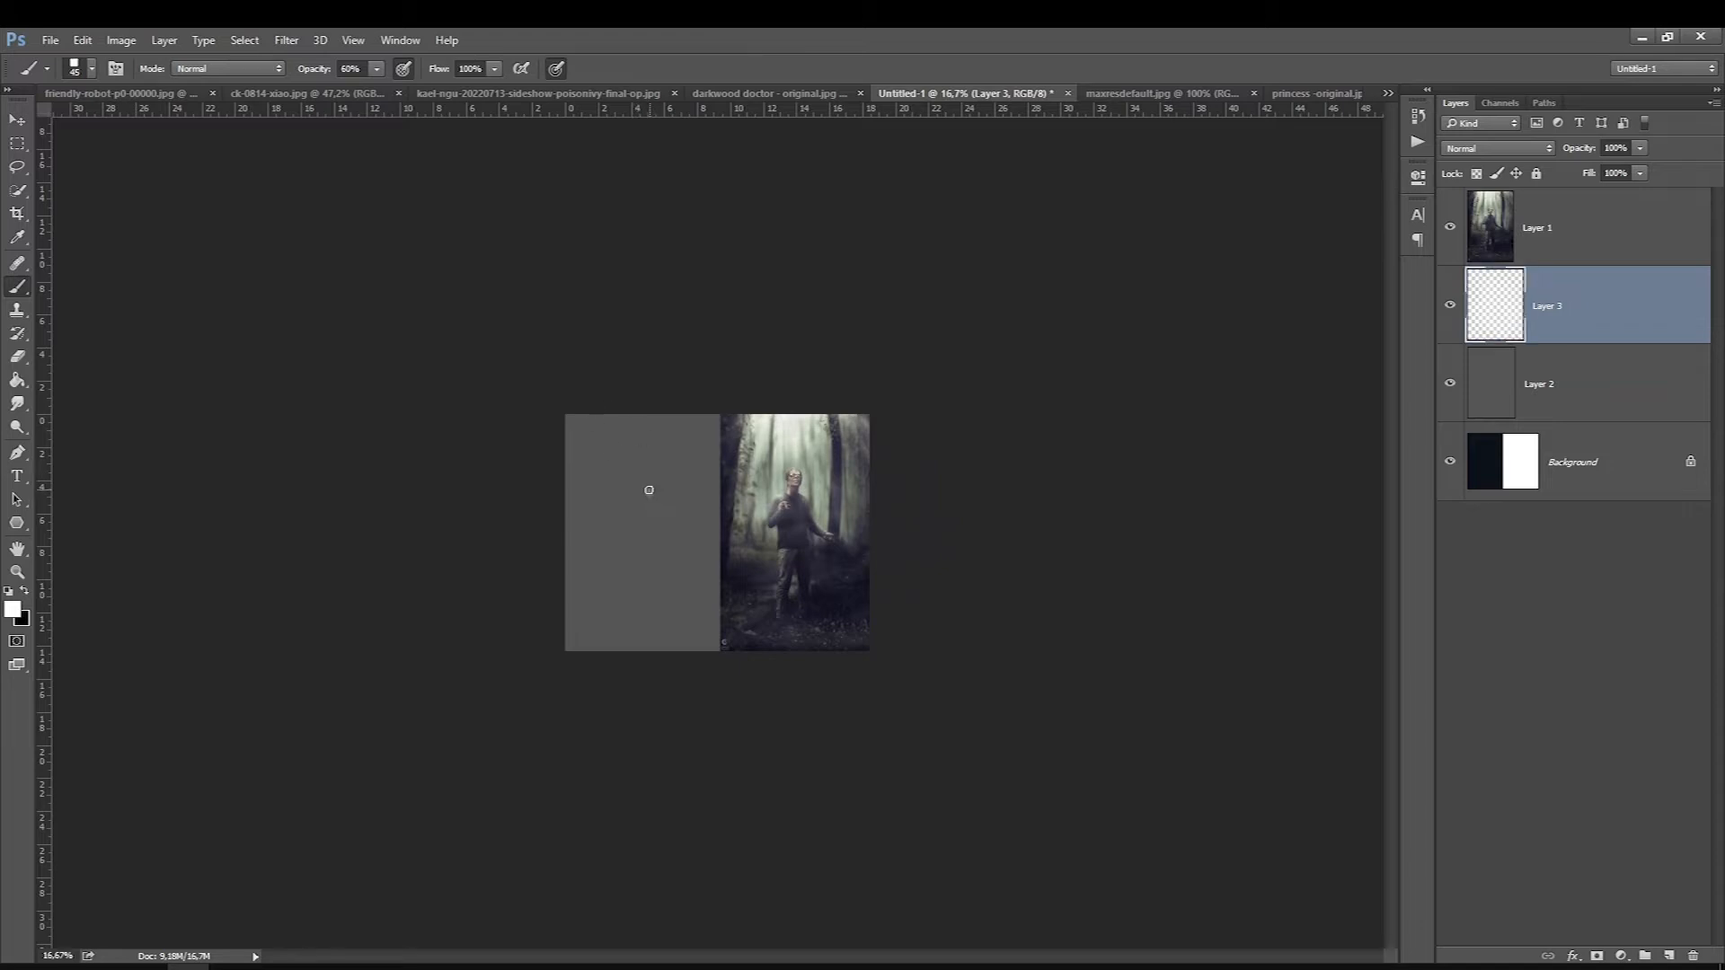
left_click_drag(648, 492, 643, 496)
key("bracketleft")
key("bracketleft")
left_click(643, 485)
key("bracketleft")
key("bracketleft")
key("bracketleft")
- Sketch the trees, figure and ground lines on Layer 2 in black at 100% brush opacity
left_click(26, 591)
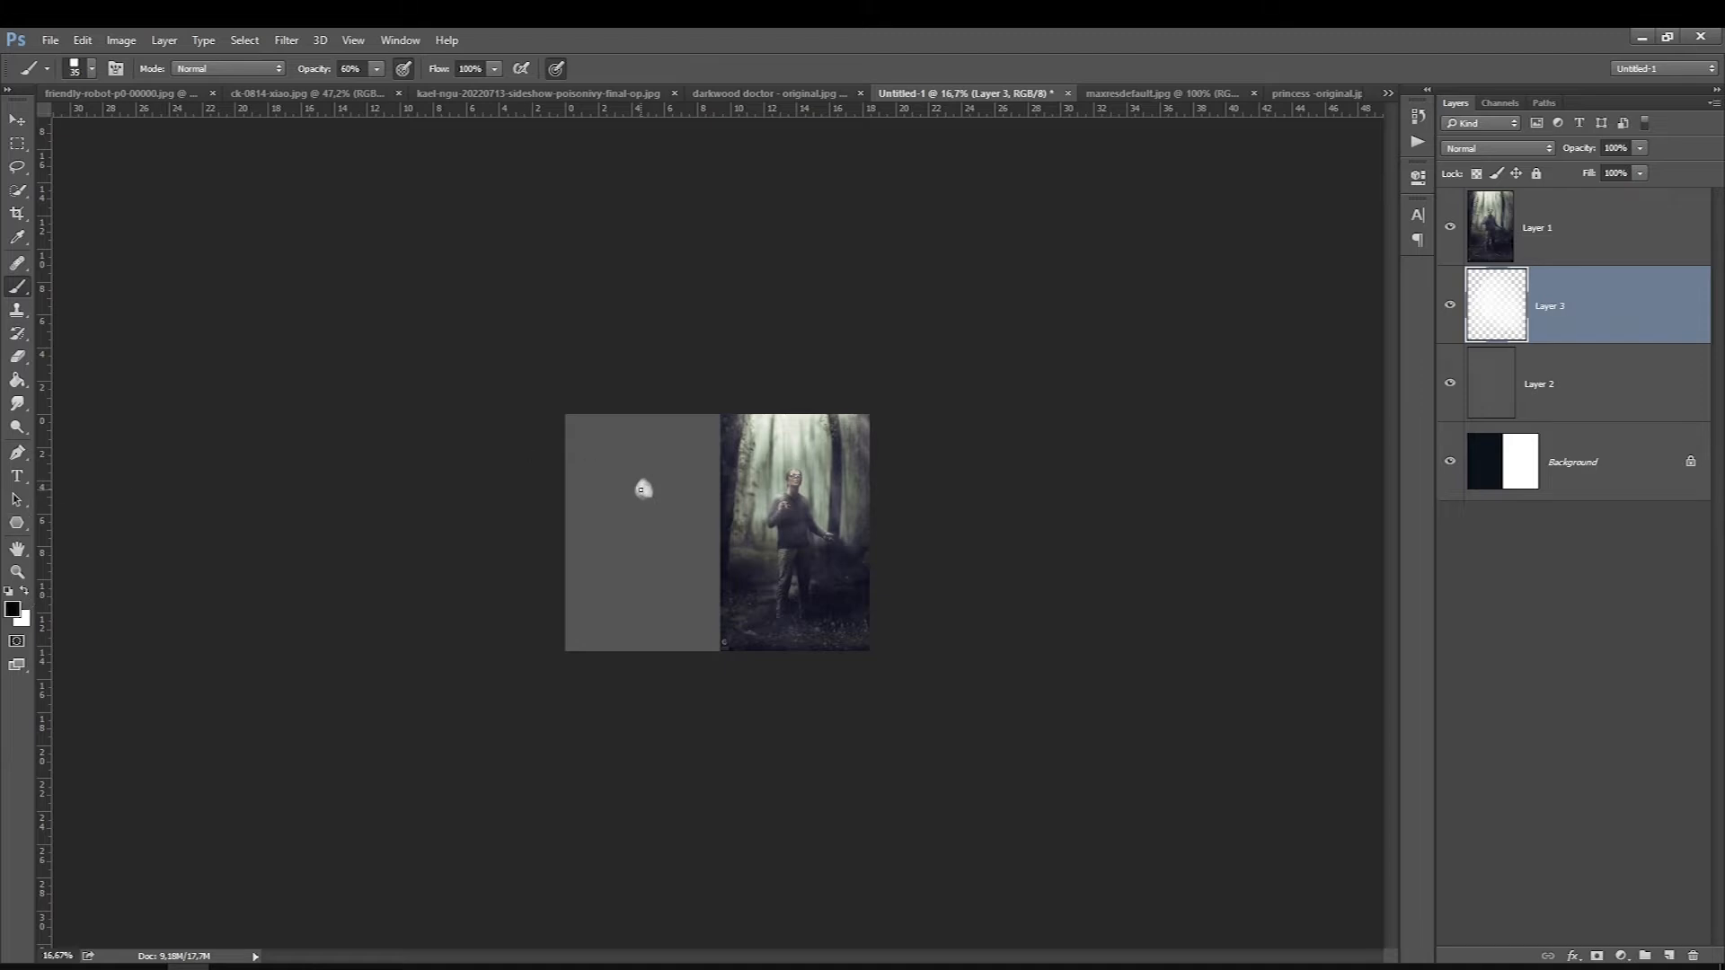
left_click(377, 70)
left_click_drag(380, 90, 420, 89)
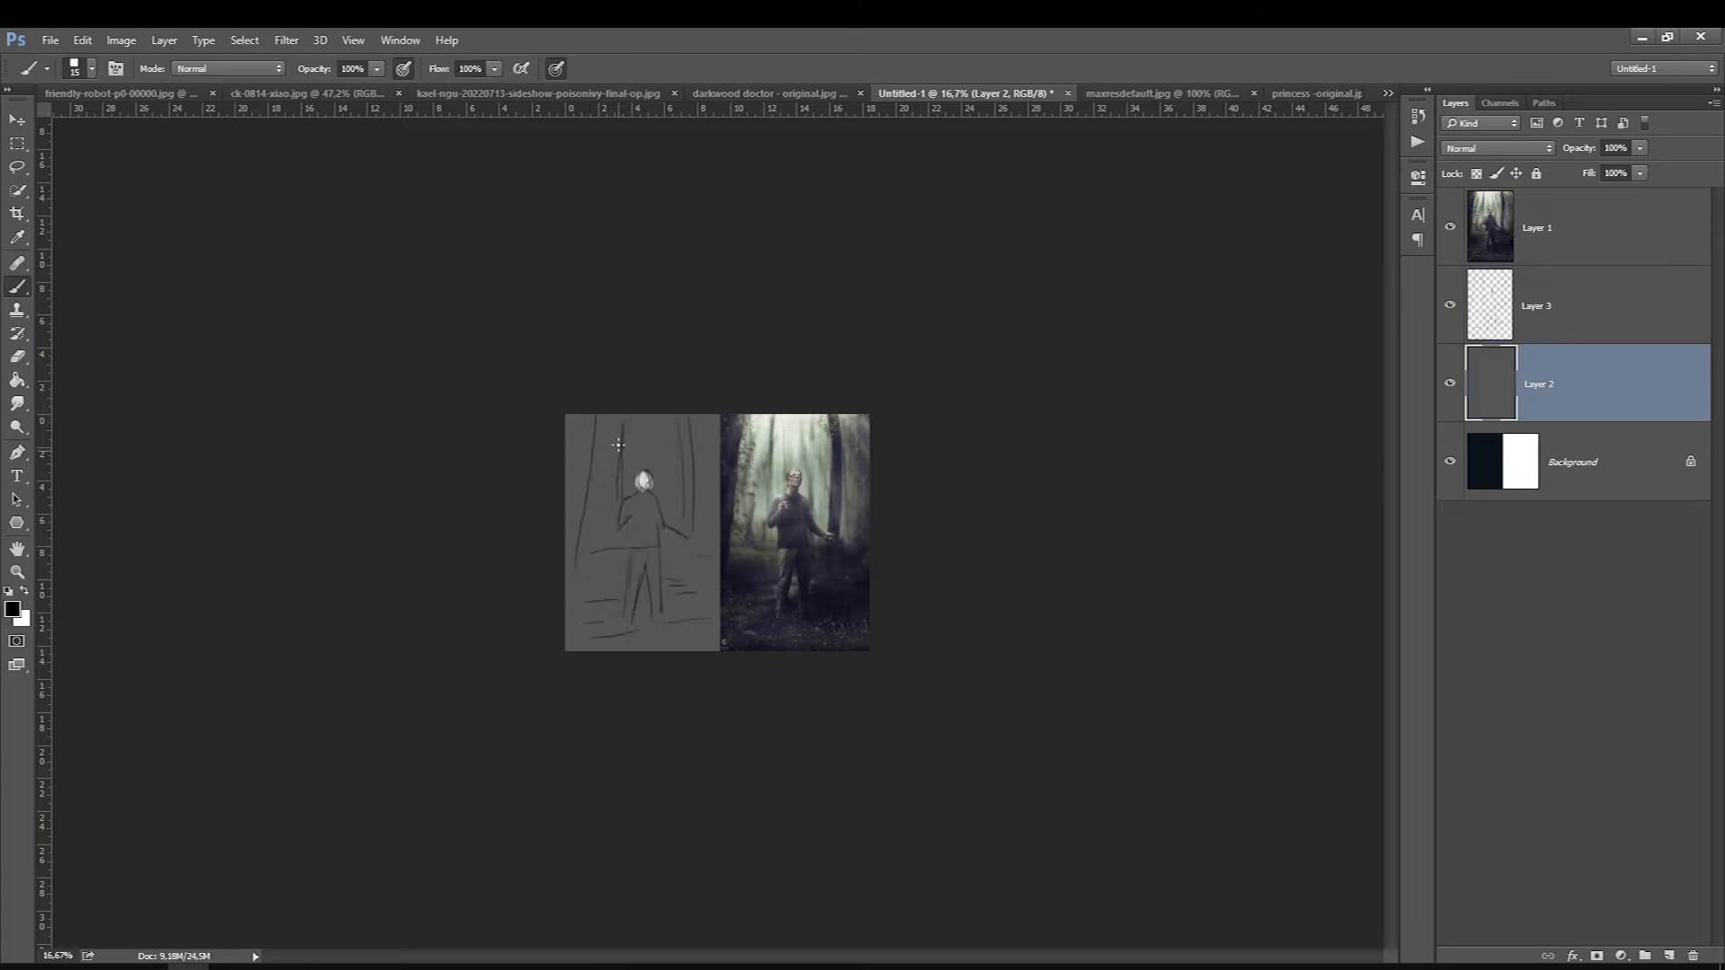
key("ctrl+plus")
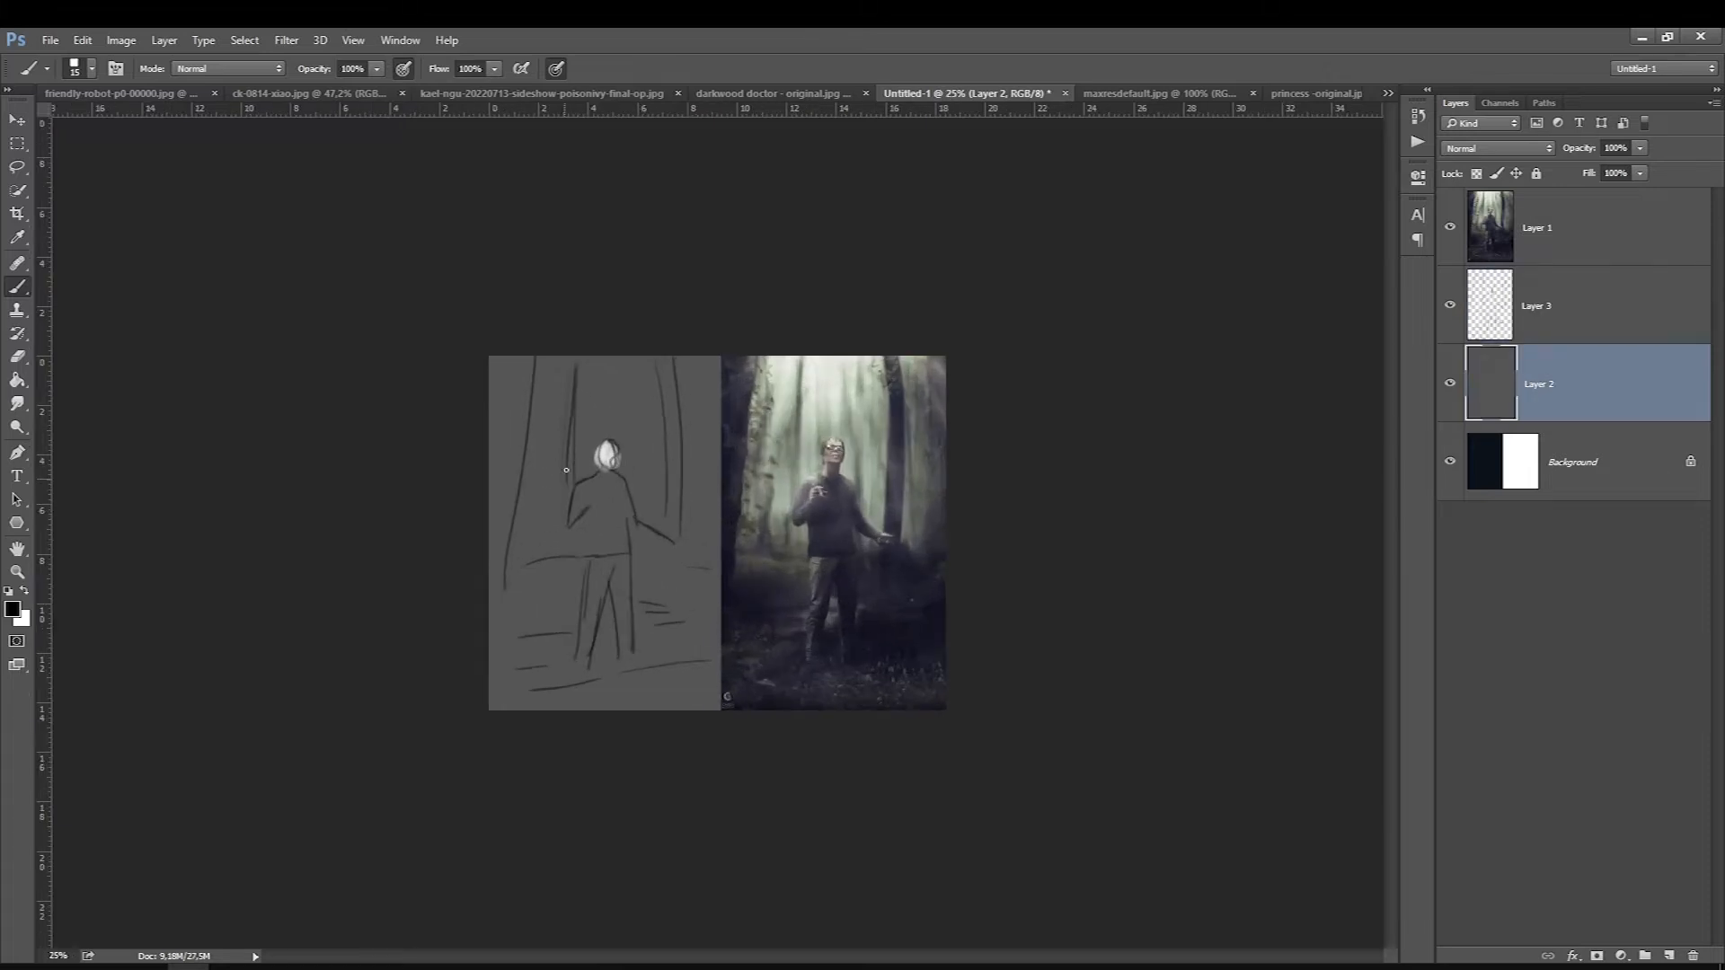
- On Layer 3, paint broad white light rays between the trees behind the figure at 19% brush opacity
key("x")
left_click(1460, 307)
left_click(377, 68)
left_click_drag(378, 88, 331, 88)
key("bracketright")
key("bracketright")
key("bracketright")
left_click(377, 70)
left_click_drag(378, 88, 352, 92)
key("bracketright")
key("bracketright")
key("bracketright")
key("bracketright")
key("bracketright")
key("bracketright")
key("bracketright")
key("bracketright")
key("bracketright")
key("bracketright")
key("bracketright")
mouse_move(636, 323)
left_mouse_down()
mouse_move(676, 462)
mouse_move(678, 409)
mouse_move(688, 428)
mouse_move(645, 378)
mouse_move(564, 384)
mouse_move(592, 345)
mouse_move(617, 327)
mouse_move(607, 453)
mouse_move(575, 528)
left_mouse_up()
- Paint white highlights along the figure's shoulders and arms with a smaller brush
key("bracketleft")
key("bracketleft")
key("bracketleft")
key("bracketleft")
key("bracketleft")
key("bracketleft")
key("bracketleft")
key("bracketleft")
key("bracketleft")
key("bracketleft")
key("bracketleft")
key("bracketleft")
key("bracketleft")
key("bracketleft")
key("bracketright")
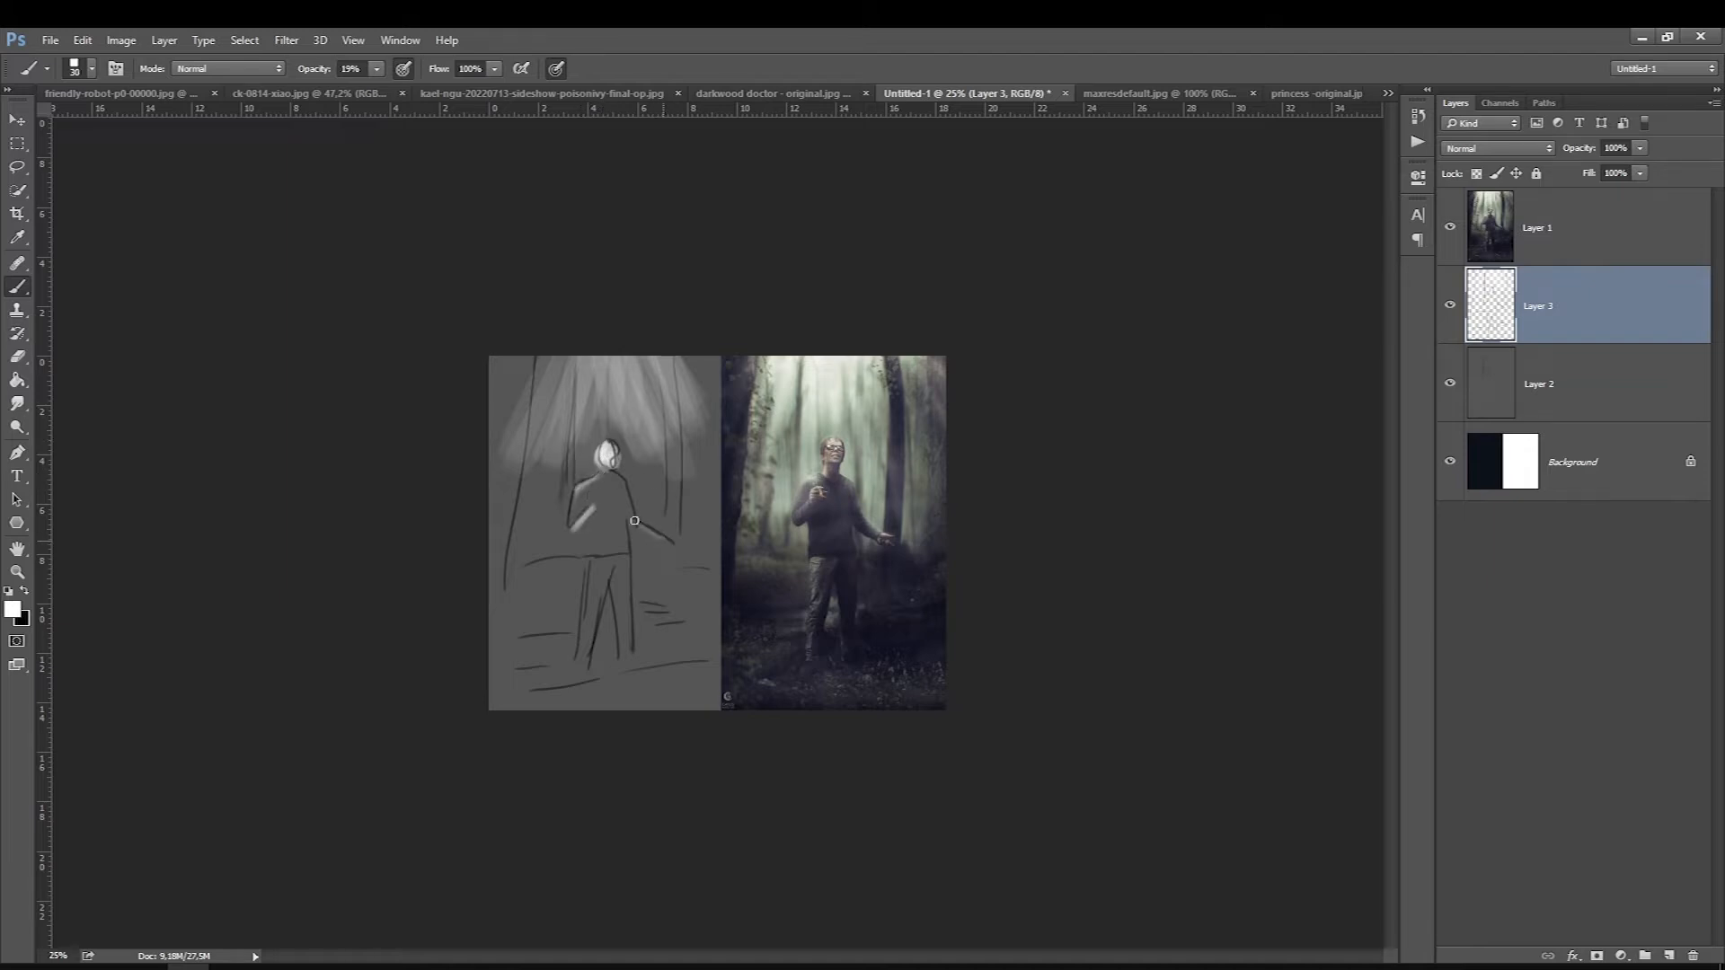
key("bracketright")
left_click_drag(620, 473, 634, 512)
- Paint a soft white highlight down the figure's left leg with a larger brush
key("bracketright")
key("bracketright")
key("bracketright")
key("bracketright")
key("bracketright")
key("bracketright")
key("bracketright")
key("bracketright")
key("bracketright")
key("bracketright")
left_click_drag(594, 564, 580, 669)
- Add a new layer above Layer 2 and paint black shading below the figure's head
left_click(1577, 384)
left_click(1668, 956)
left_click(24, 591)
key("bracketleft")
key("bracketleft")
key("bracketleft")
key("bracketleft")
key("bracketleft")
key("bracketleft")
key("bracketleft")
key("bracketleft")
key("bracketleft")
left_click_drag(606, 483, 609, 486)
- Add a new layer above Layer 3 and darken the tree trunks on both sides of the figure with black strokes
key("bracketright")
key("bracketright")
key("bracketright")
left_click(1578, 337)
left_click(1668, 956)
mouse_move(672, 361)
left_mouse_down()
mouse_move(672, 546)
mouse_move(674, 424)
mouse_move(674, 526)
left_mouse_up()
left_click_drag(573, 358, 580, 438)
key("bracketright")
mouse_move(490, 363)
left_mouse_down()
mouse_move(518, 440)
mouse_move(519, 323)
left_mouse_up()
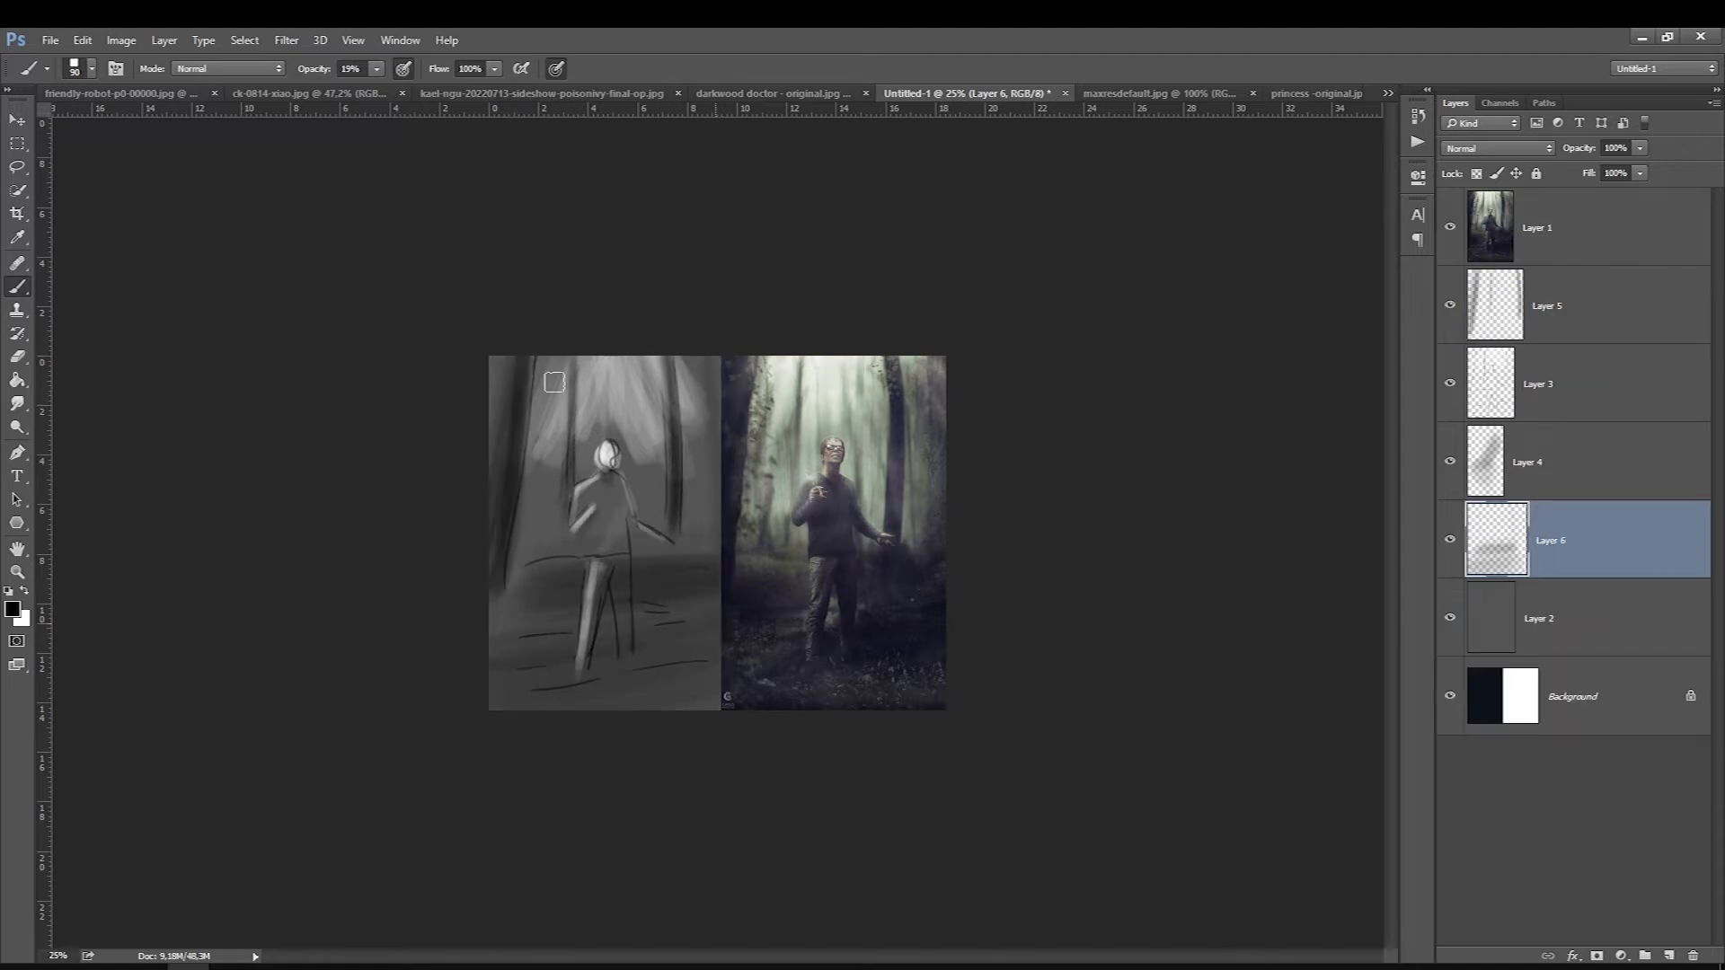
- On Layer 6, paint dark strokes on the figure's torso and arms with a small black brush
key("bracketleft")
key("bracketleft")
key("bracketleft")
key("bracketleft")
key("bracketleft")
key("bracketleft")
key("bracketright")
key("bracketright")
key("bracketright")
key("bracketleft")
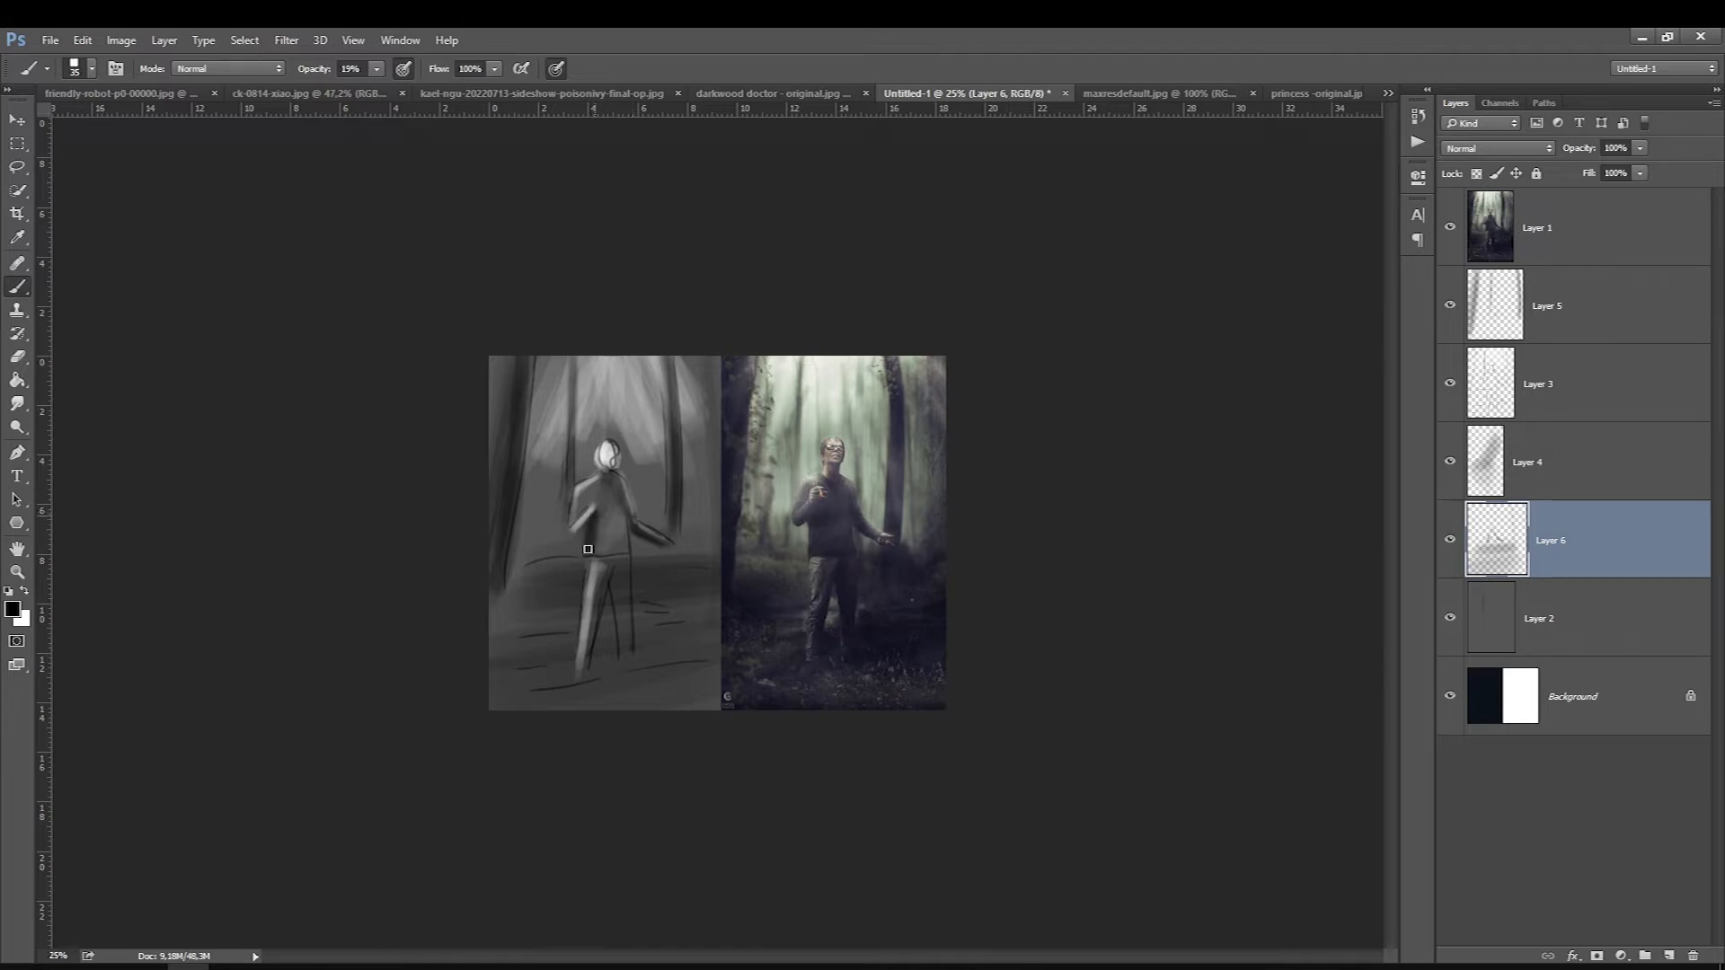
- Darken the lower ground area on Layer 6 using a 200-pixel black brush
key("bracketright")
key("bracketright")
key("bracketright")
key("bracketright")
key("bracketright")
key("bracketright")
key("bracketright")
key("bracketright")
key("bracketright")
key("bracketright")
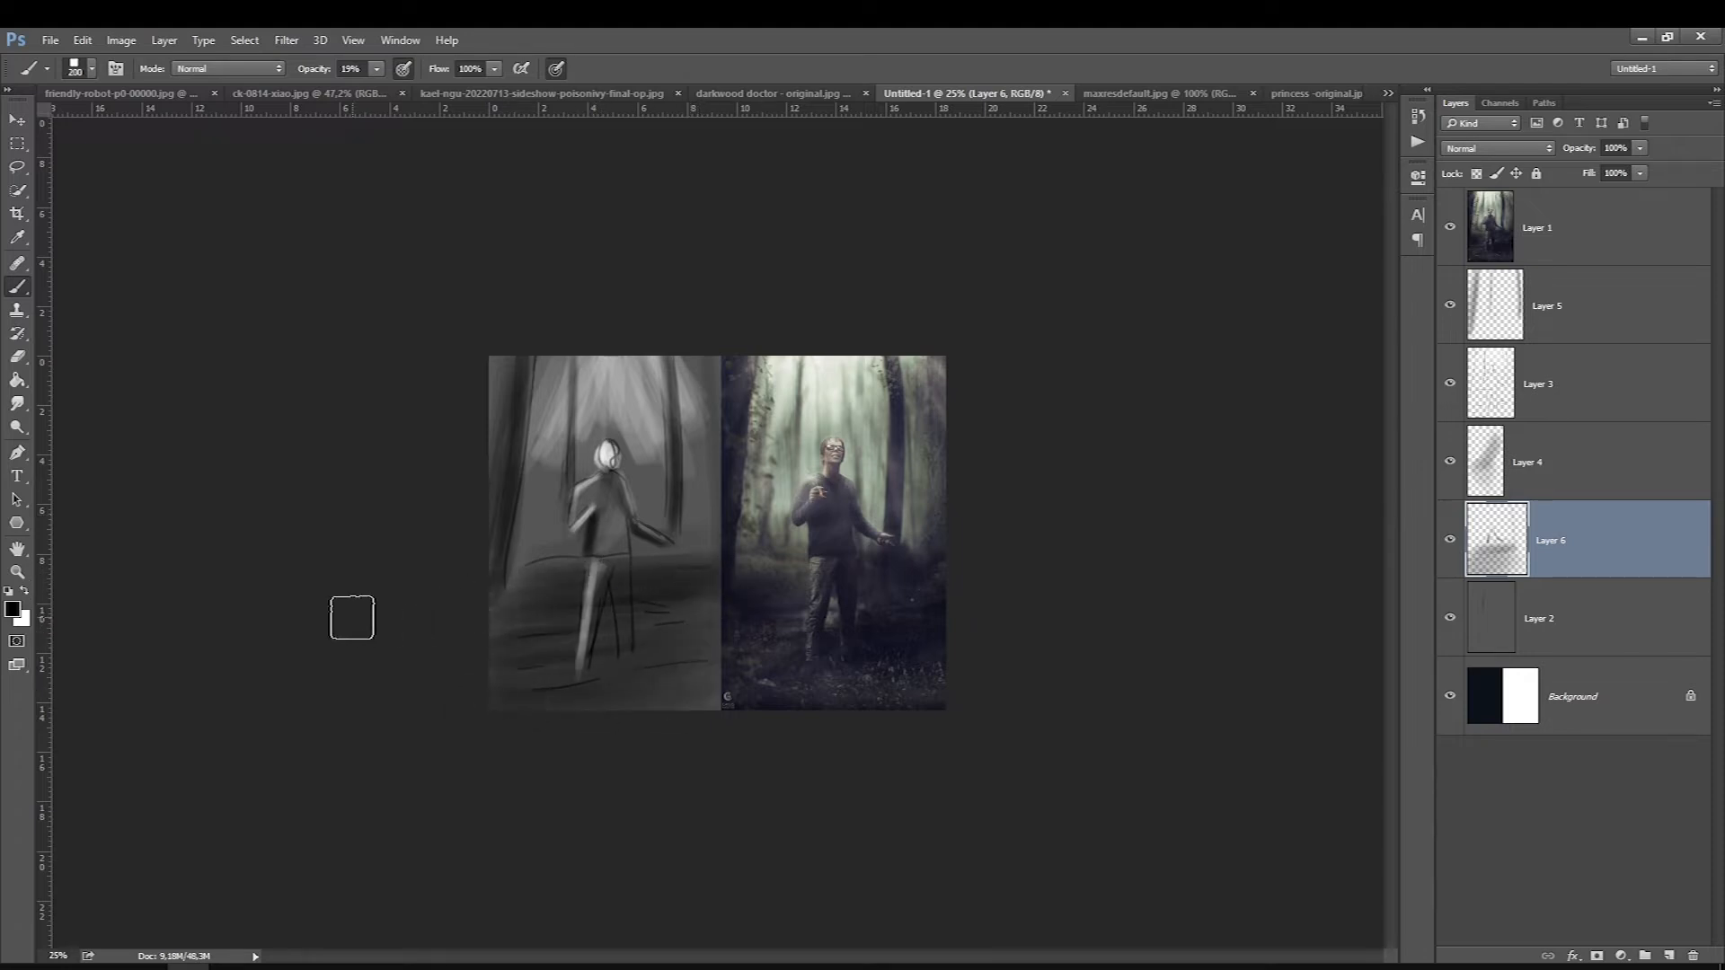
- On Layer 3, paint thin white highlights on the figure's right leg and across the ground on both sides
left_click(24, 591)
left_click(1518, 317)
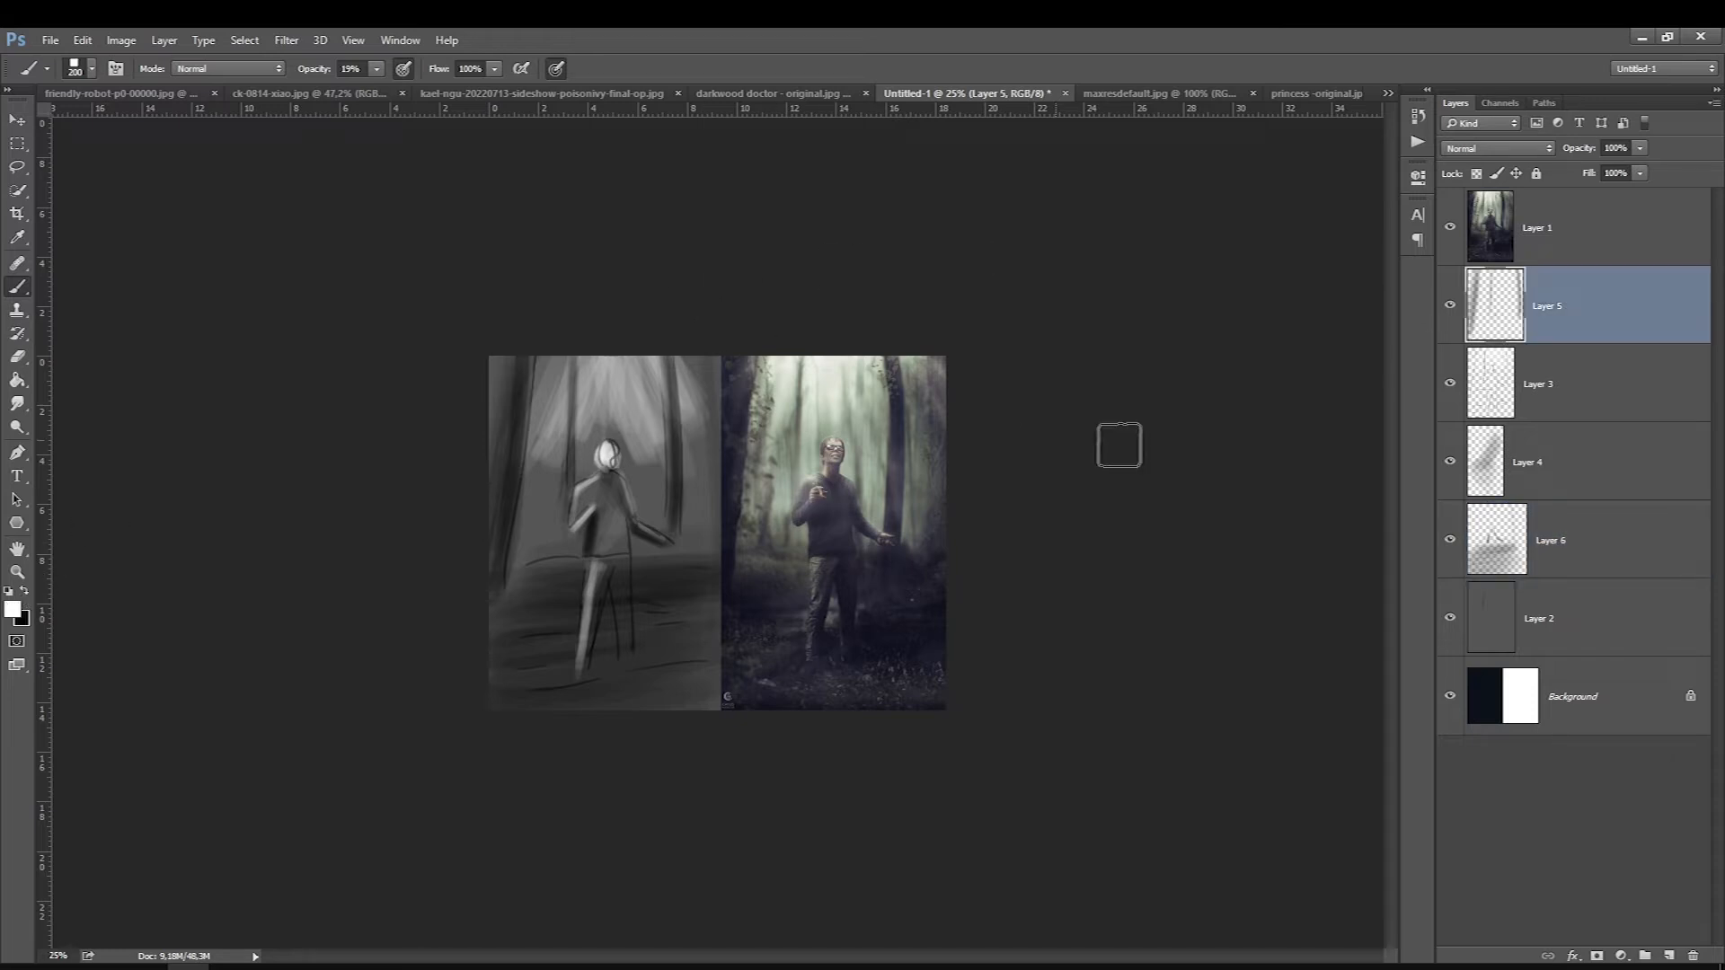
left_click(1491, 391)
key("bracketleft")
key("bracketleft")
key("bracketleft")
key("bracketleft")
key("bracketleft")
key("bracketleft")
key("bracketleft")
key("bracketleft")
key("bracketleft")
key("bracketleft")
key("bracketleft")
key("bracketleft")
key("bracketleft")
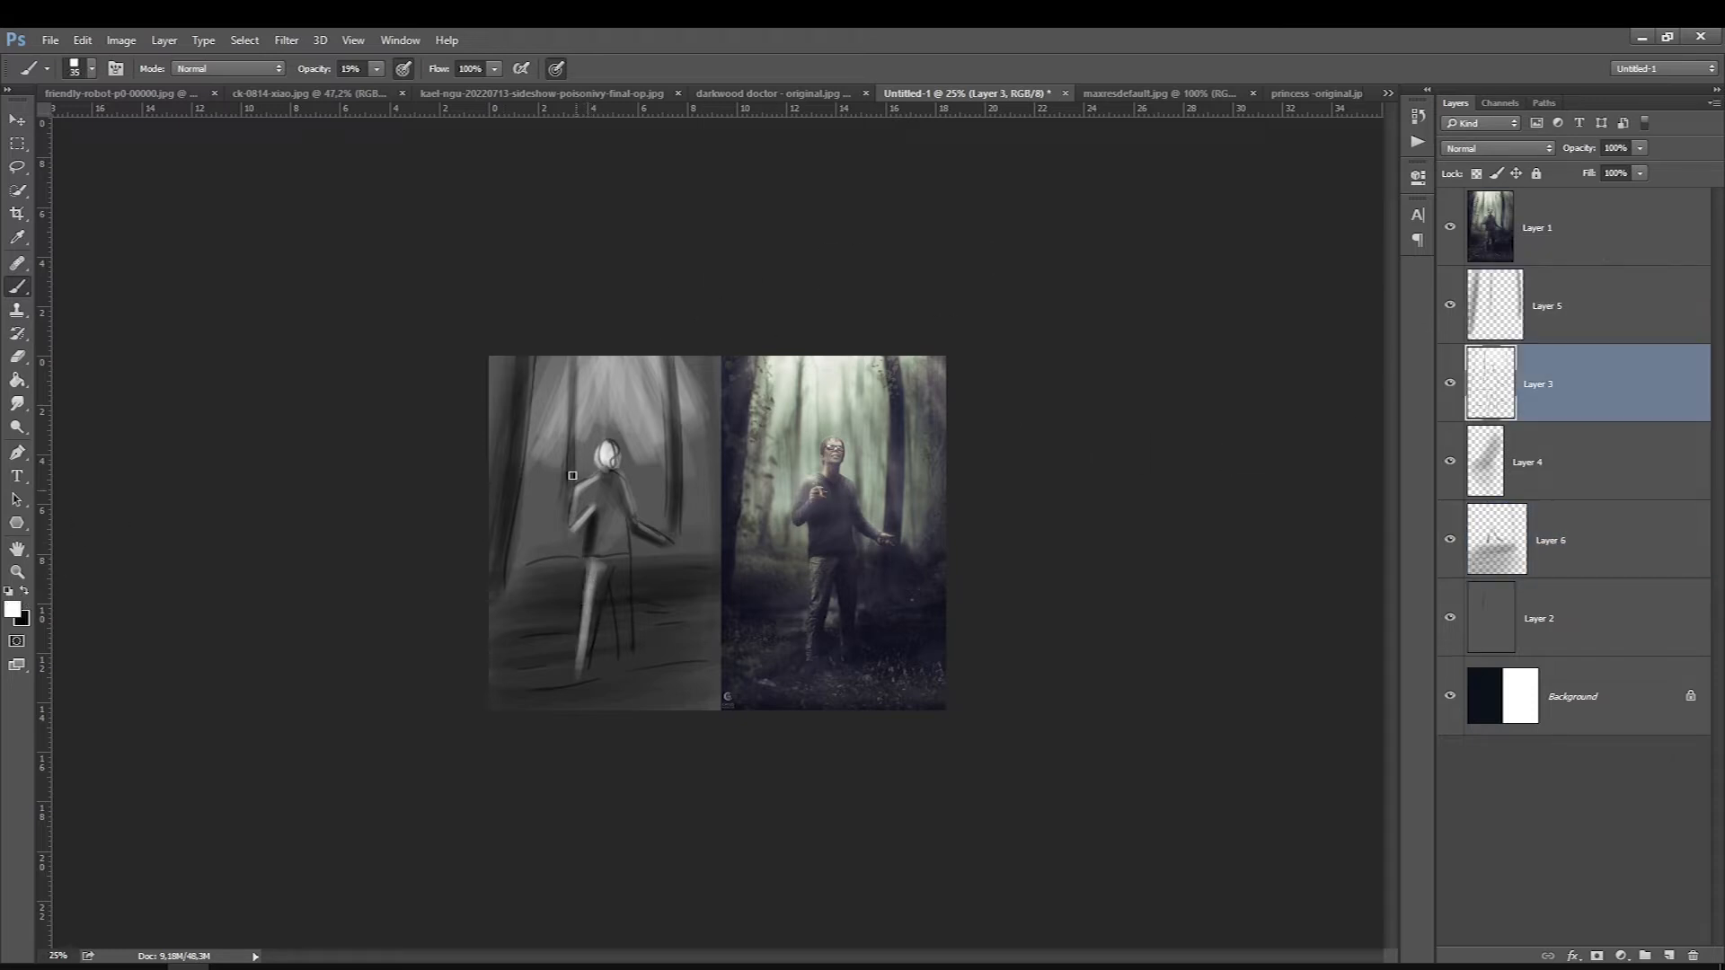
key("bracketleft")
key("bracketleft")
key("bracketright")
mouse_move(635, 607)
left_mouse_down()
mouse_move(671, 609)
mouse_move(613, 613)
left_mouse_up()
left_click_drag(648, 609, 642, 611)
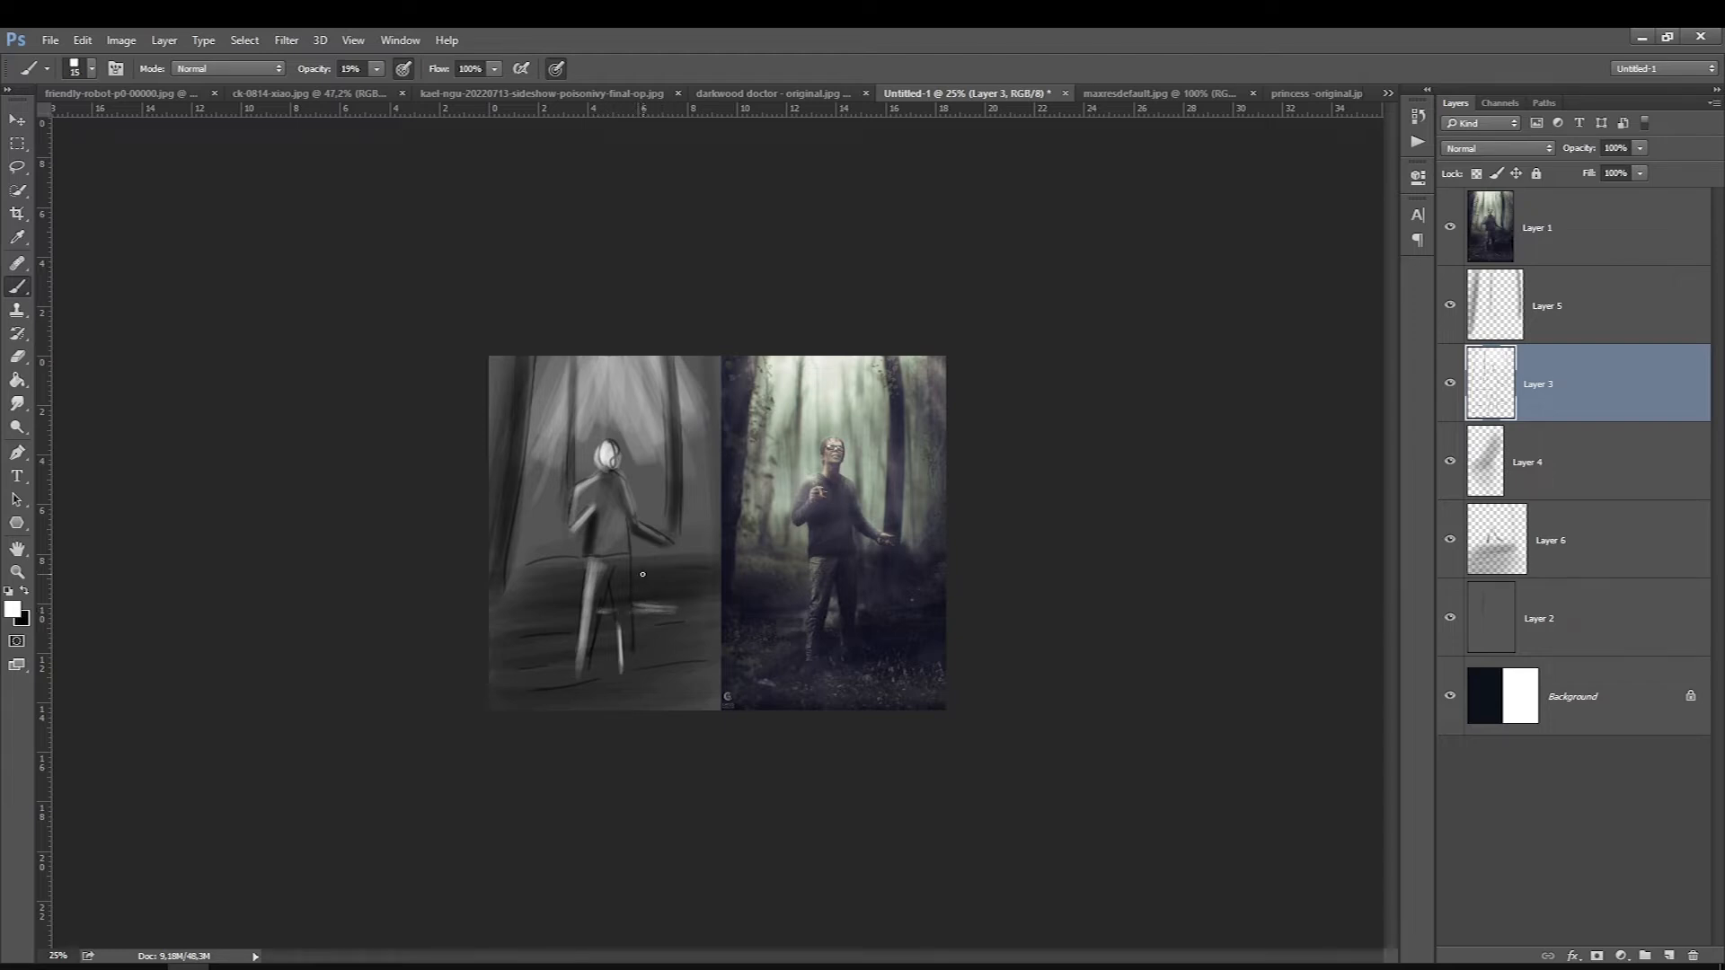
left_click_drag(568, 618, 536, 618)
- Brighten the background beside the figure and the glow above the head with larger soft white strokes on Layer 3
key("bracketright")
key("bracketright")
key("bracketright")
key("bracketright")
key("bracketright")
key("bracketleft")
key("bracketright")
left_click_drag(585, 523, 570, 549)
key("bracketright")
key("bracketright")
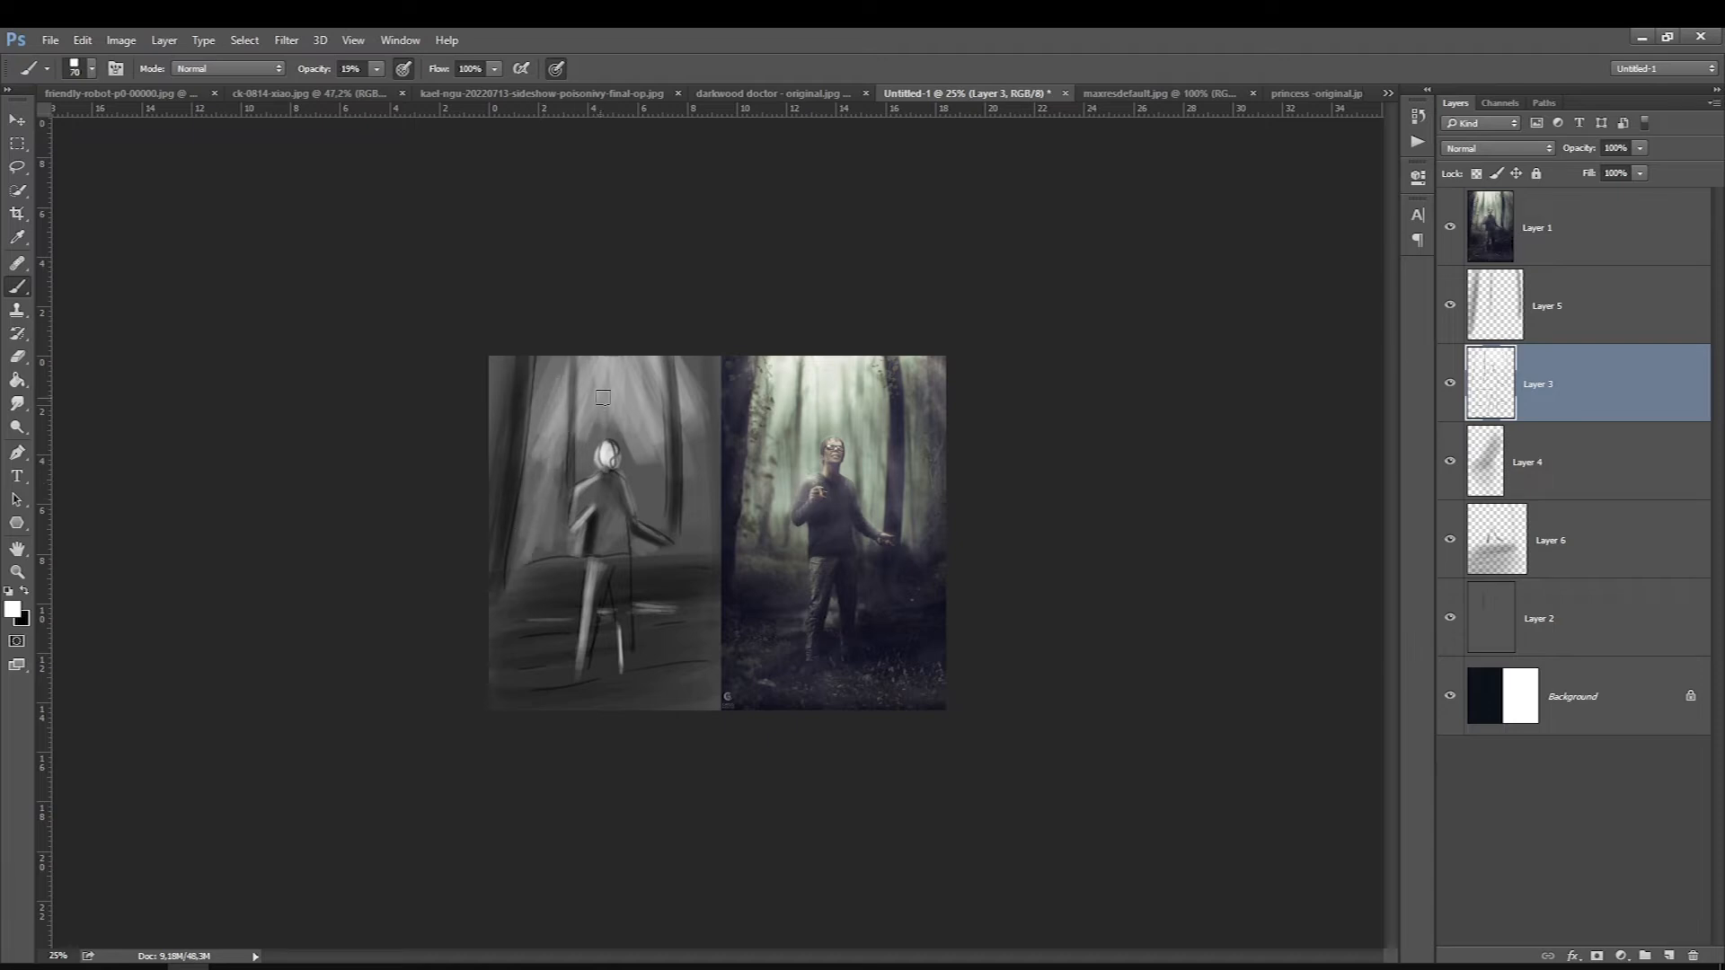
key("bracketright")
key("bracketright")
key("bracketright")
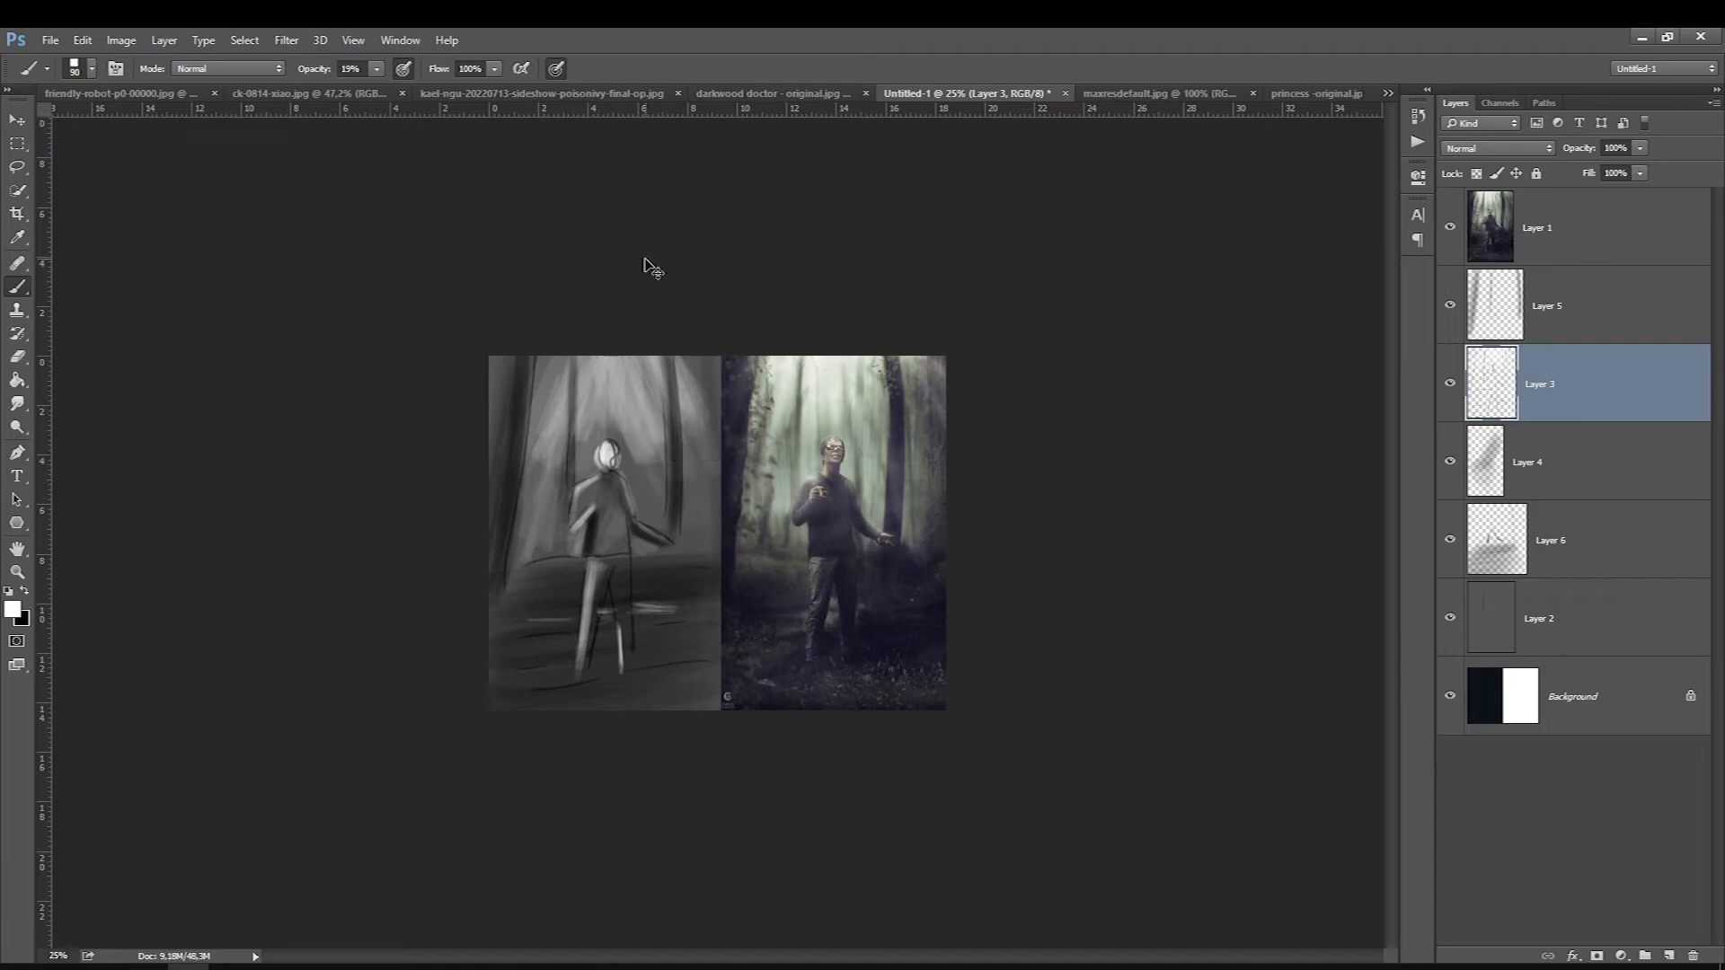
- Crop the canvas to the left half so only the value sketch remains, removing the forest reference
key("ctrl+minus")
key("ctrl+minus")
key("ctrl+minus")
key("ctrl+minus")
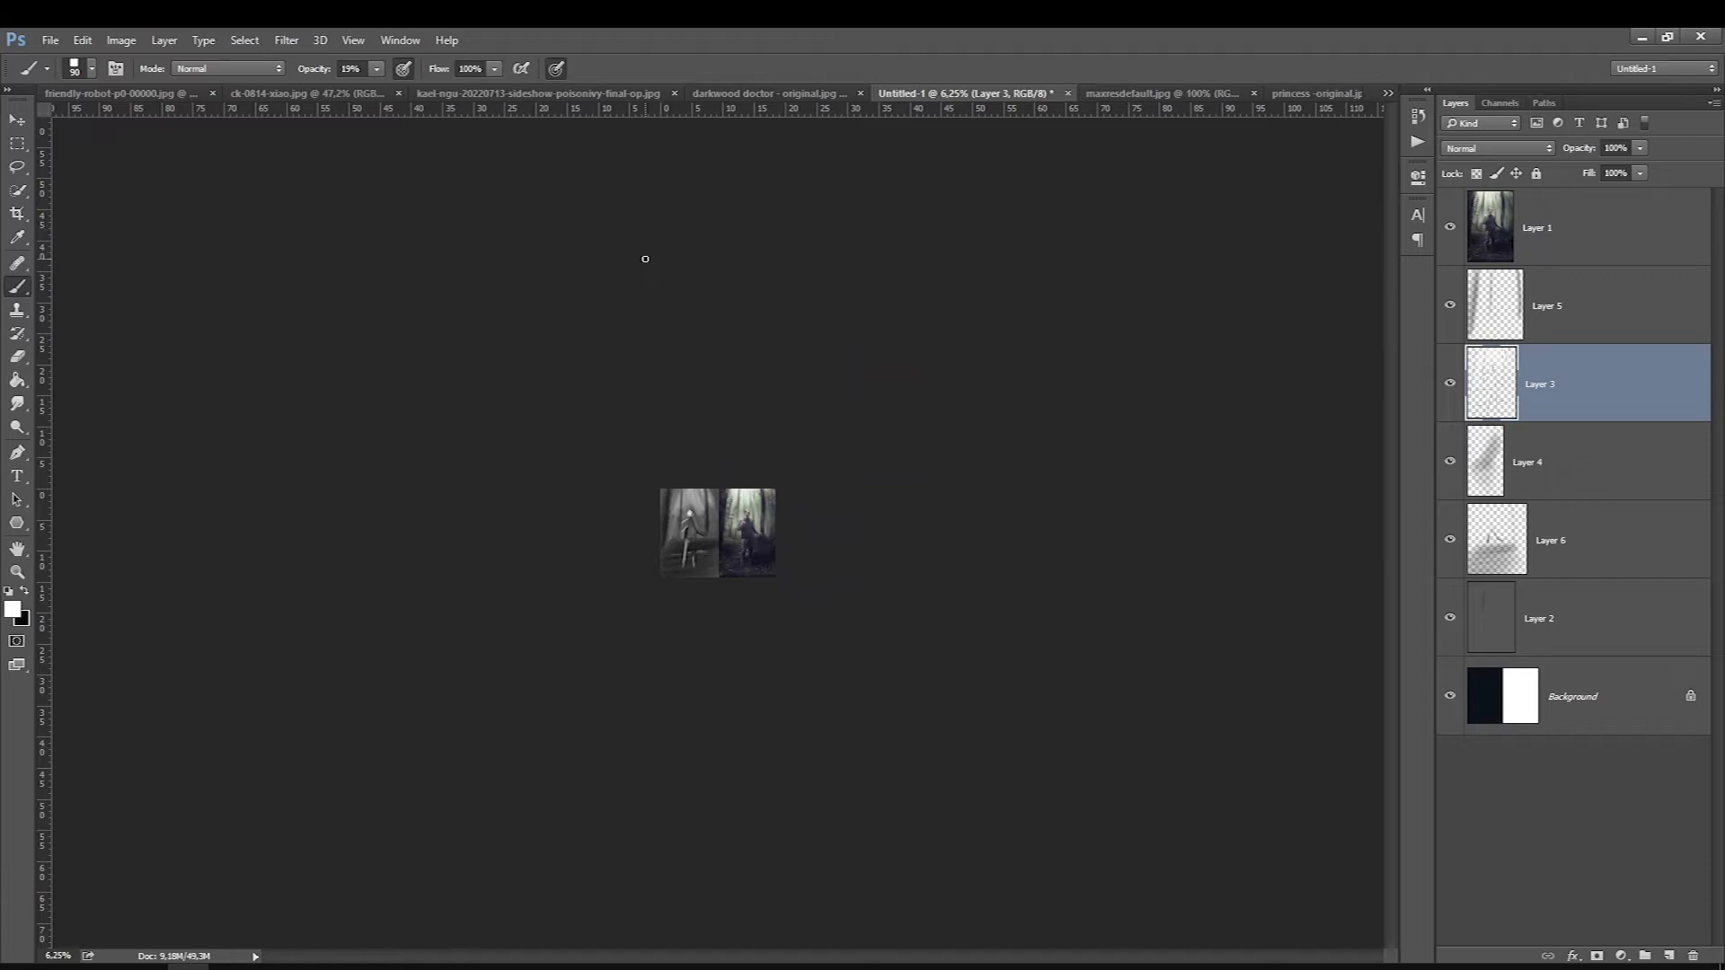
left_click(17, 214)
left_click_drag(774, 532, 746, 525)
key("Return")
key("ctrl+plus")
key("ctrl+plus")
key("ctrl+plus")
key("ctrl+plus")
key("ctrl+plus")
key("ctrl+minus")
key("ctrl+minus")
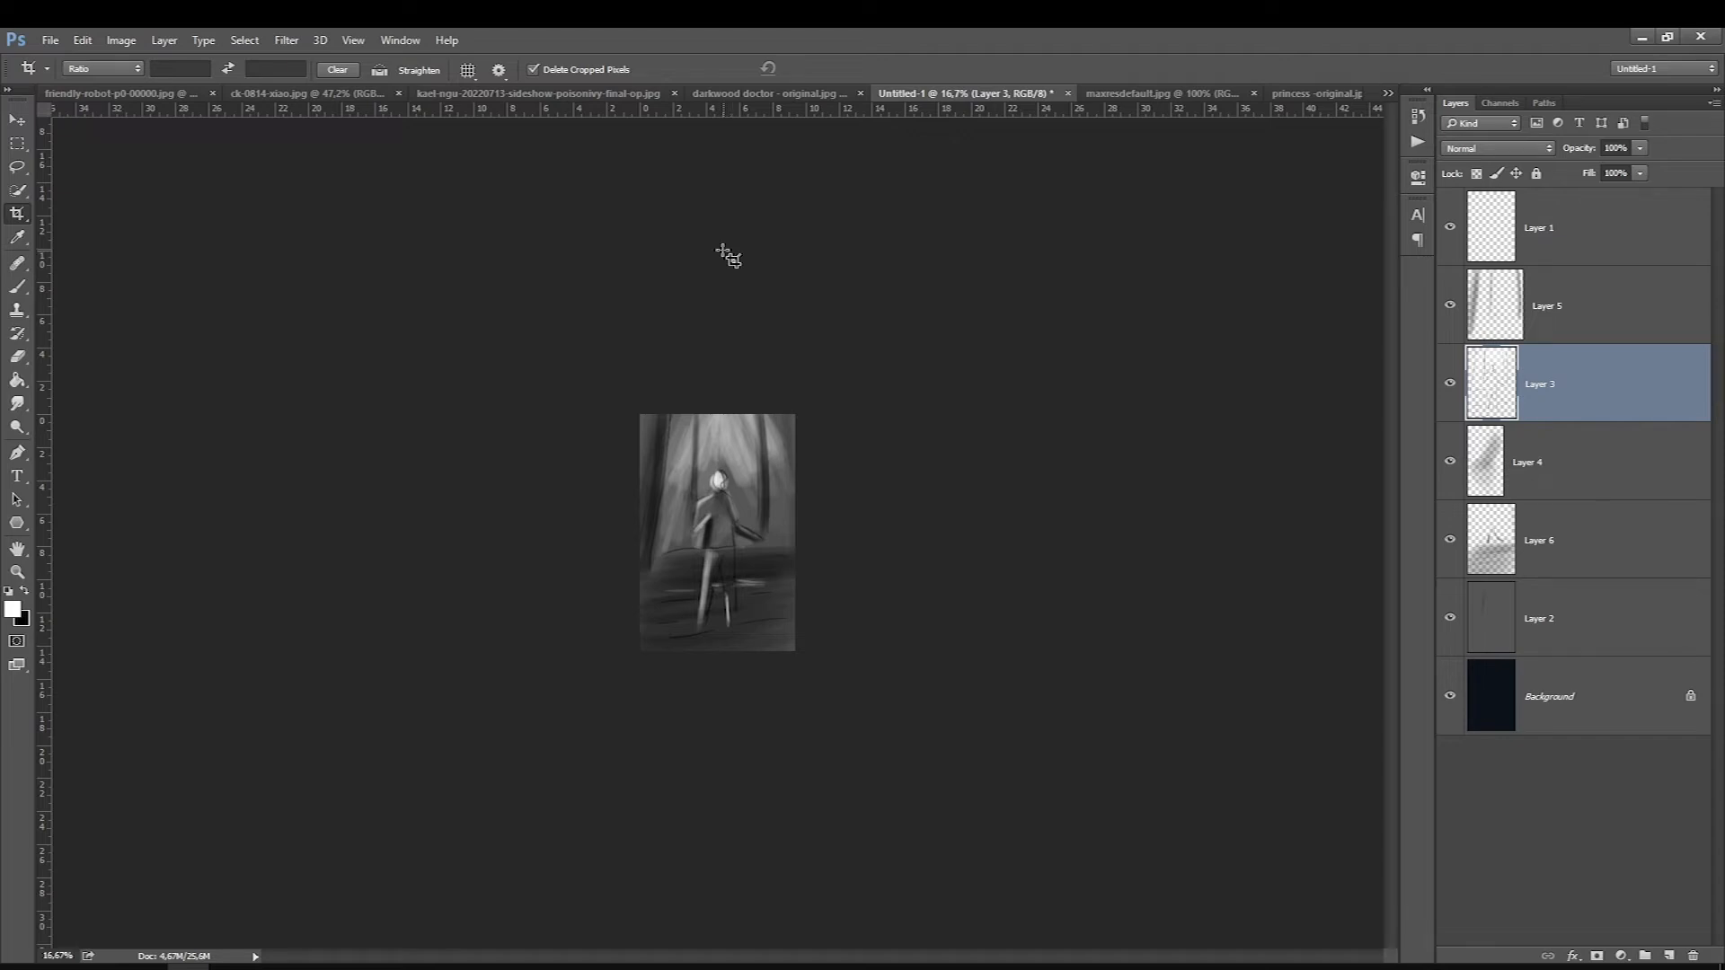
- In the princess image, show the Color Fill 1 layer for a greyscale view and add a new layer above it
left_click(1151, 92)
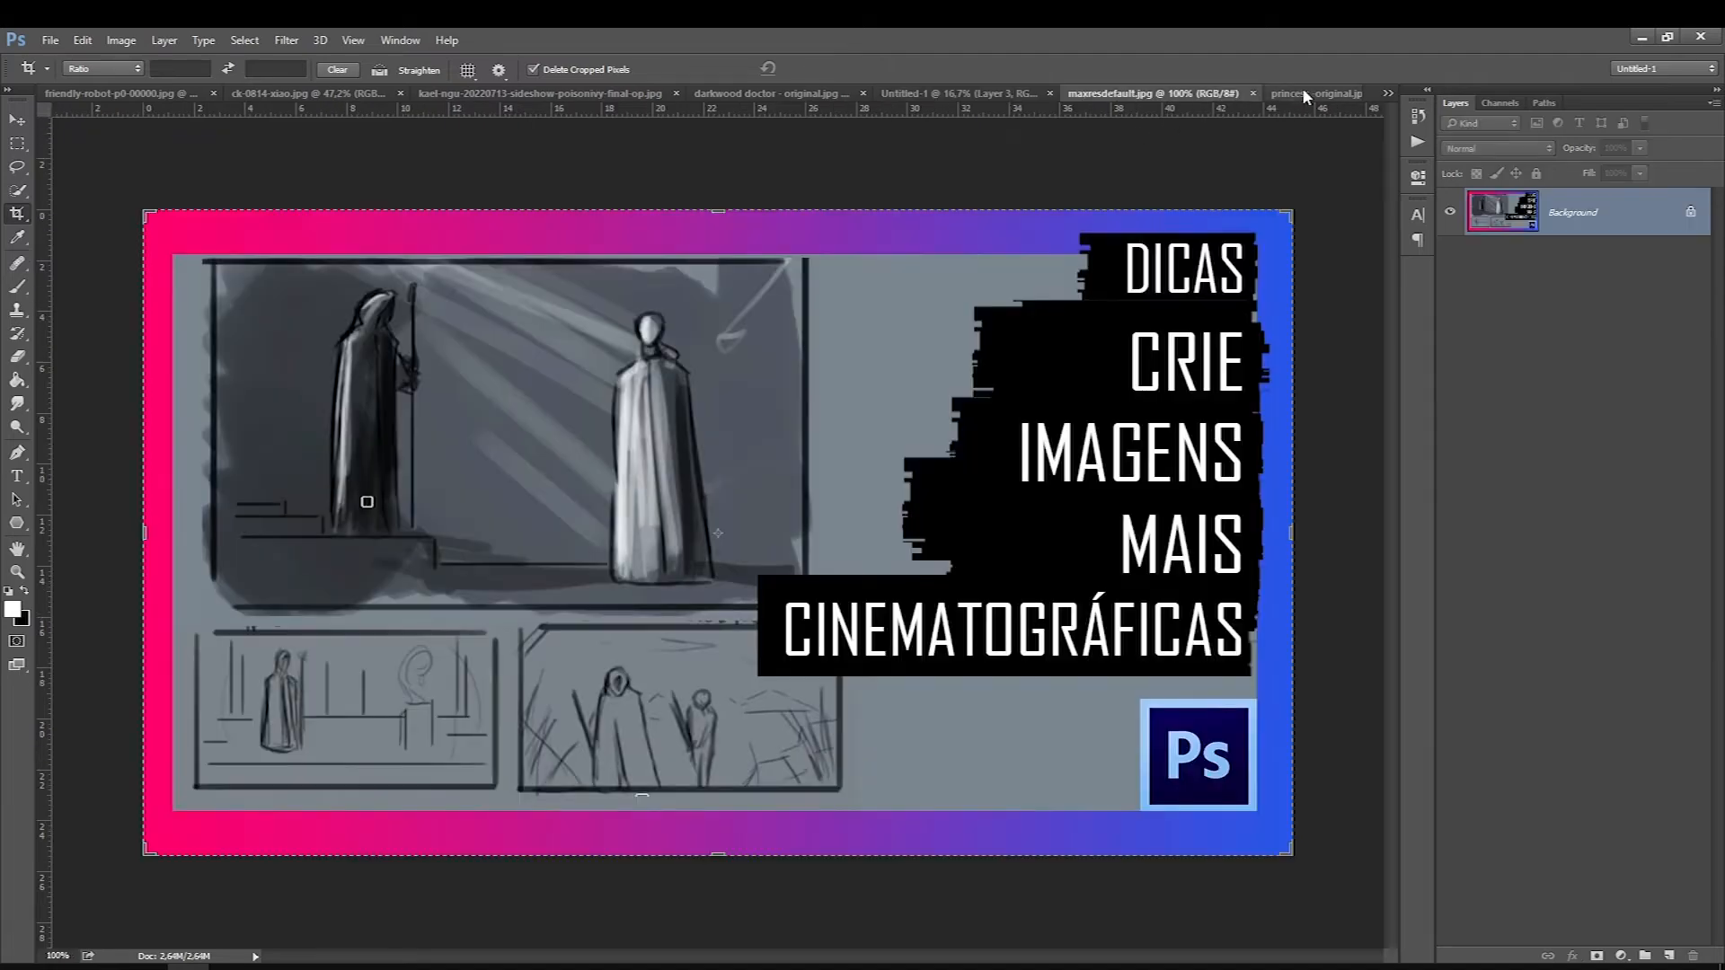
left_click(1304, 93)
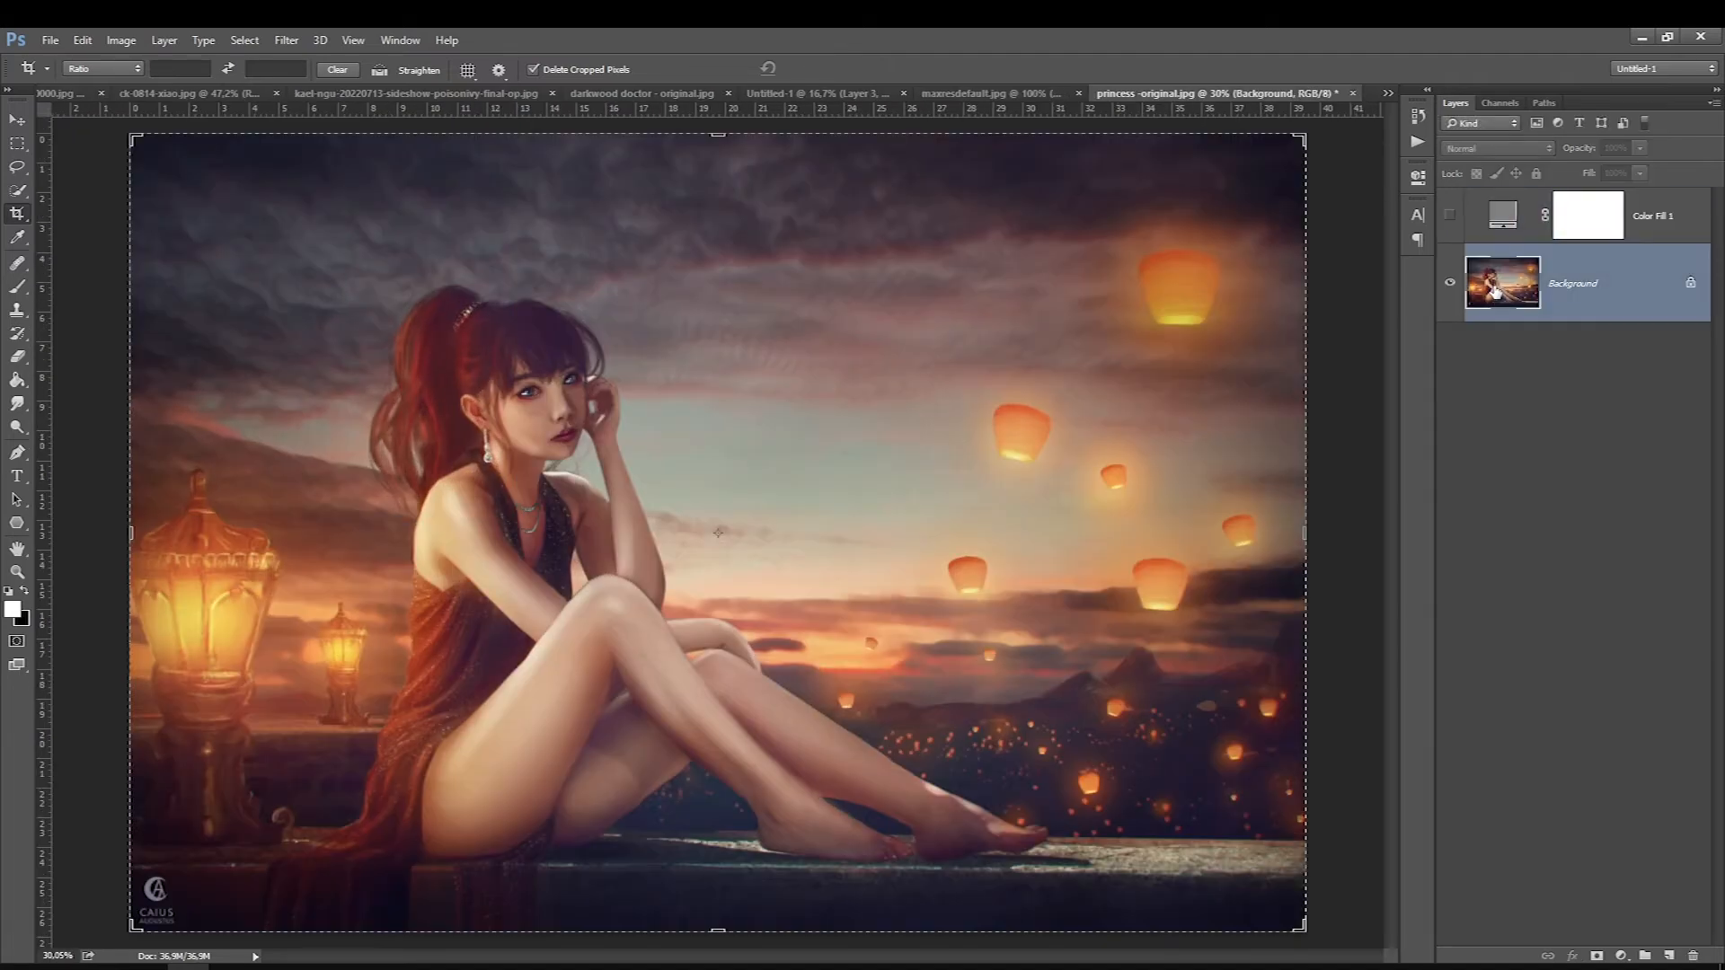
left_click(17, 146)
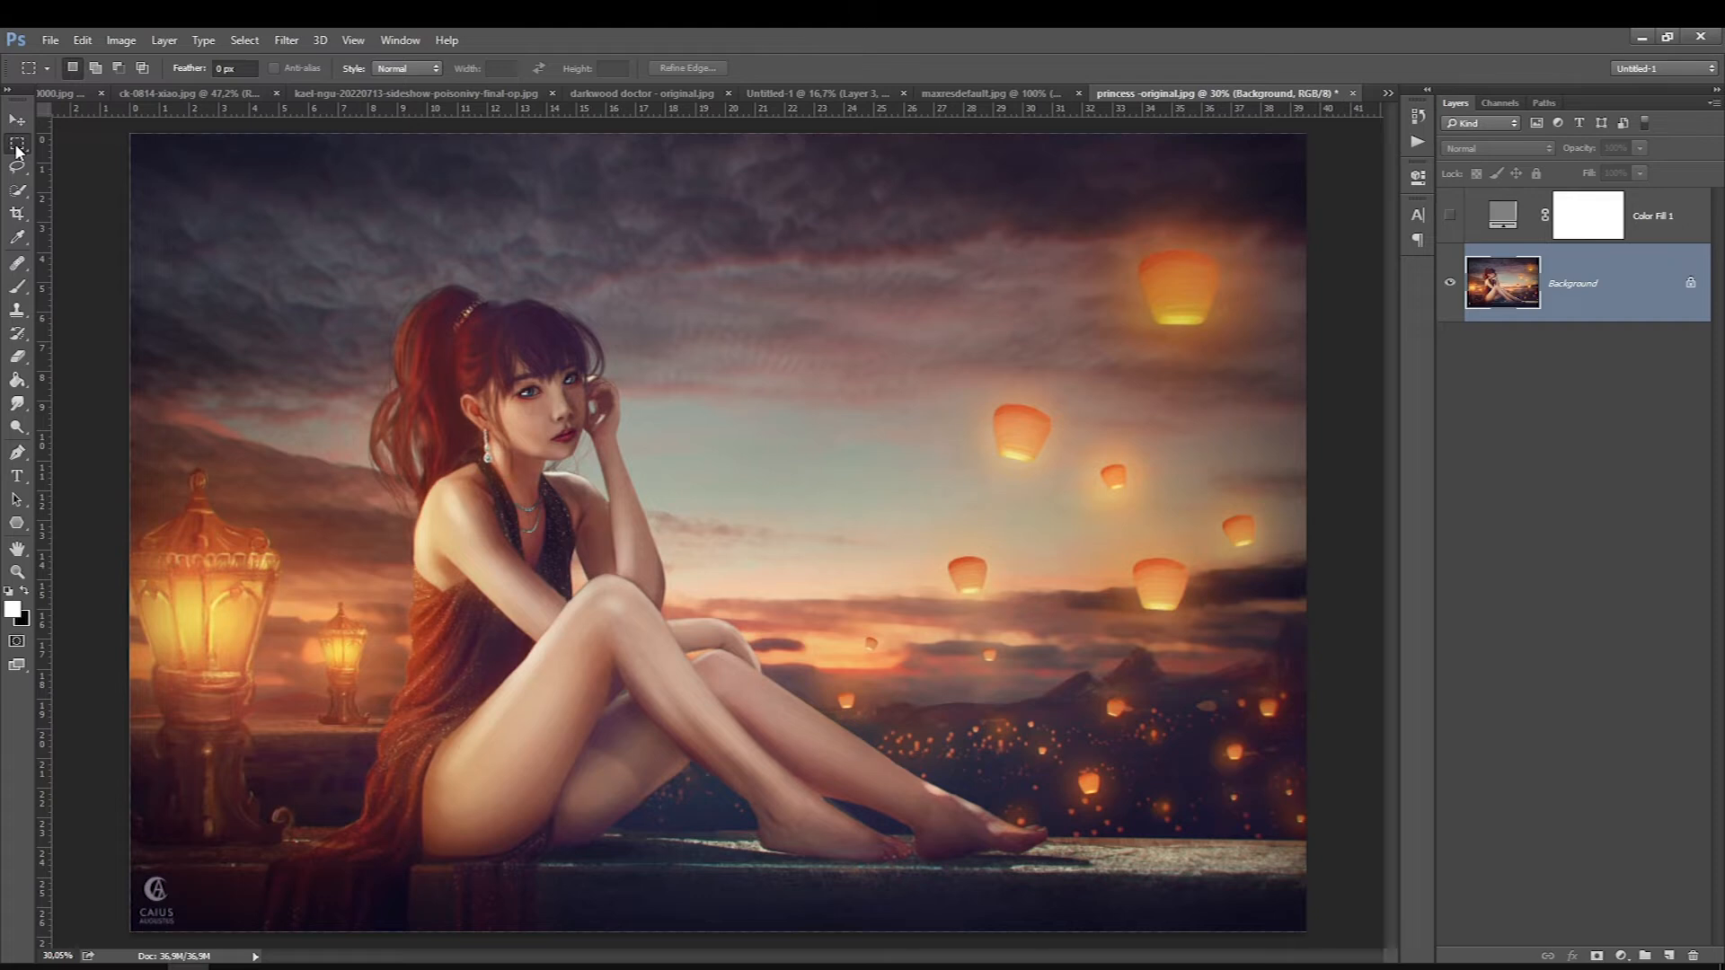
key("ctrl+minus")
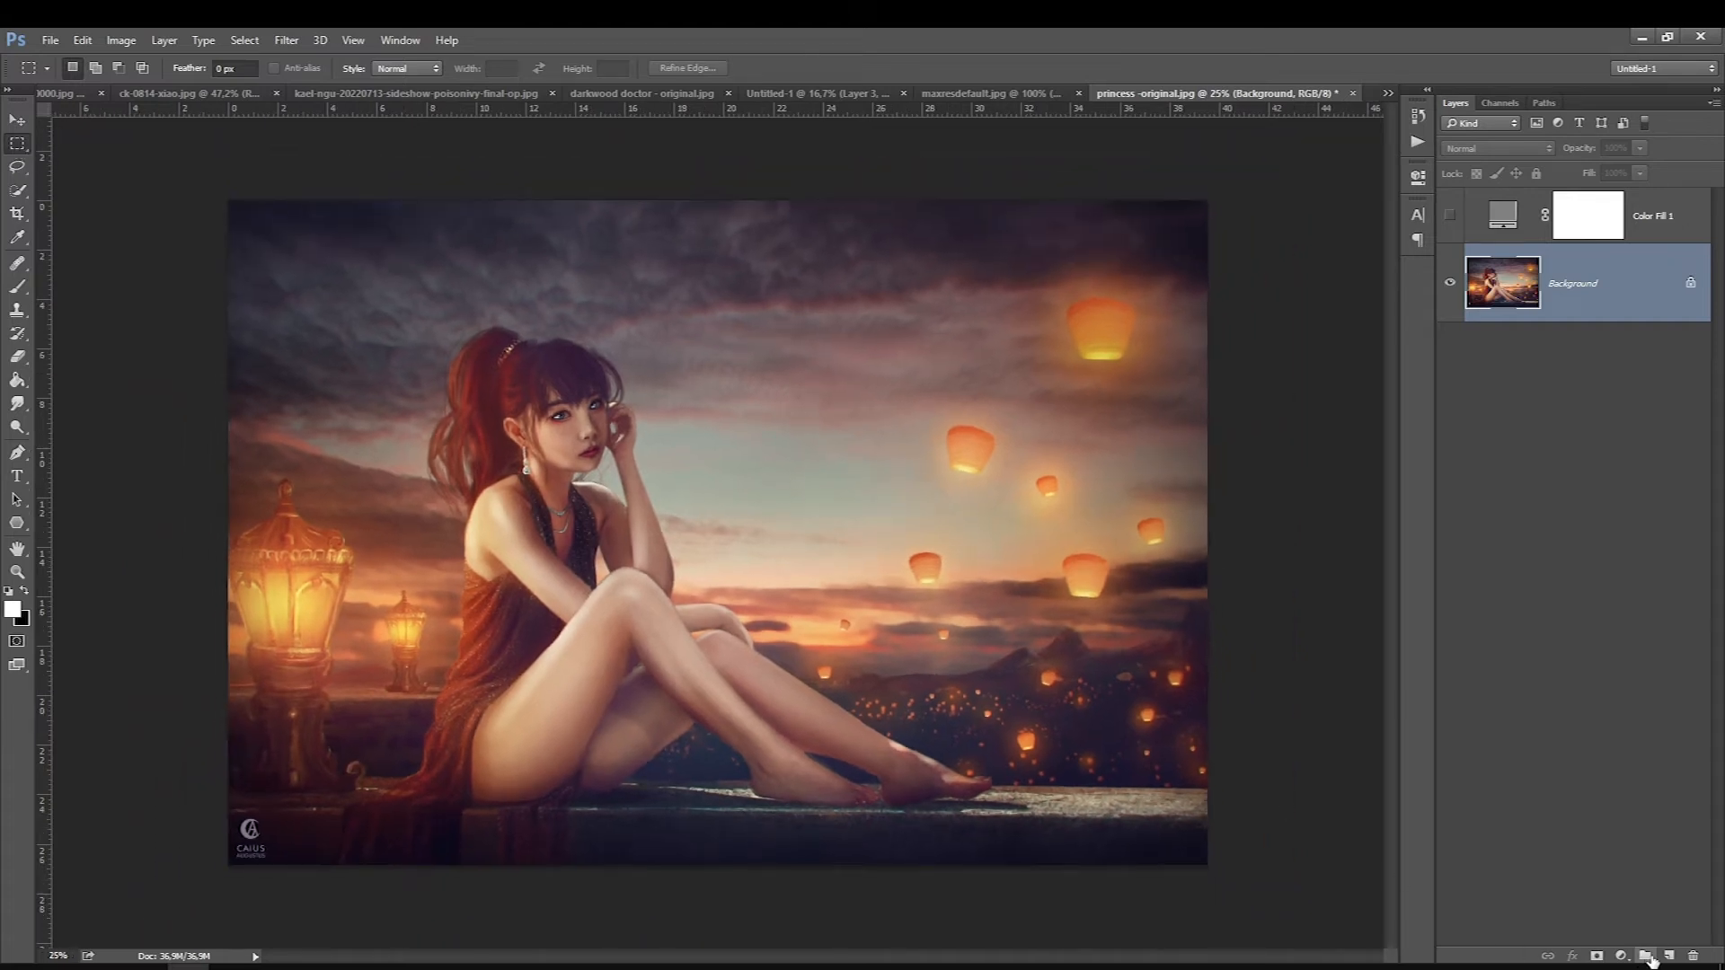
left_click(1449, 215)
left_click(1668, 955)
key("ctrl+bracketright")
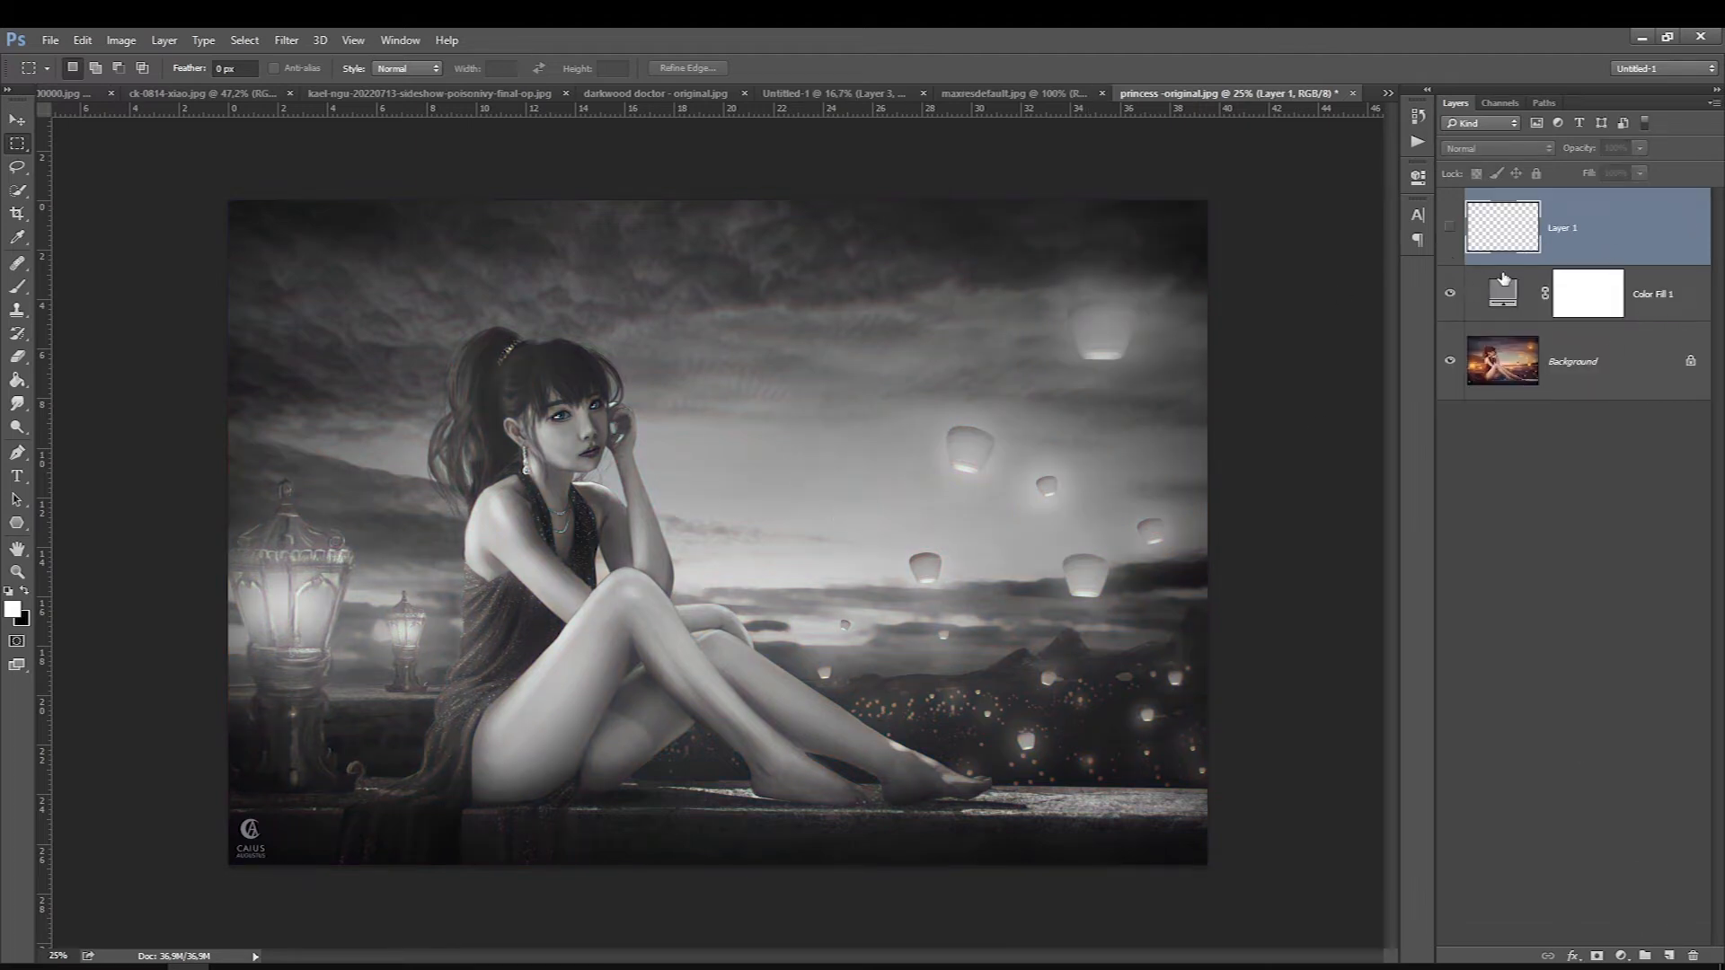
- Set the foreground colour to magenta and faintly circle the bright sky beside the woman's raised arm and the arm's edge
key("i")
left_click(13, 610)
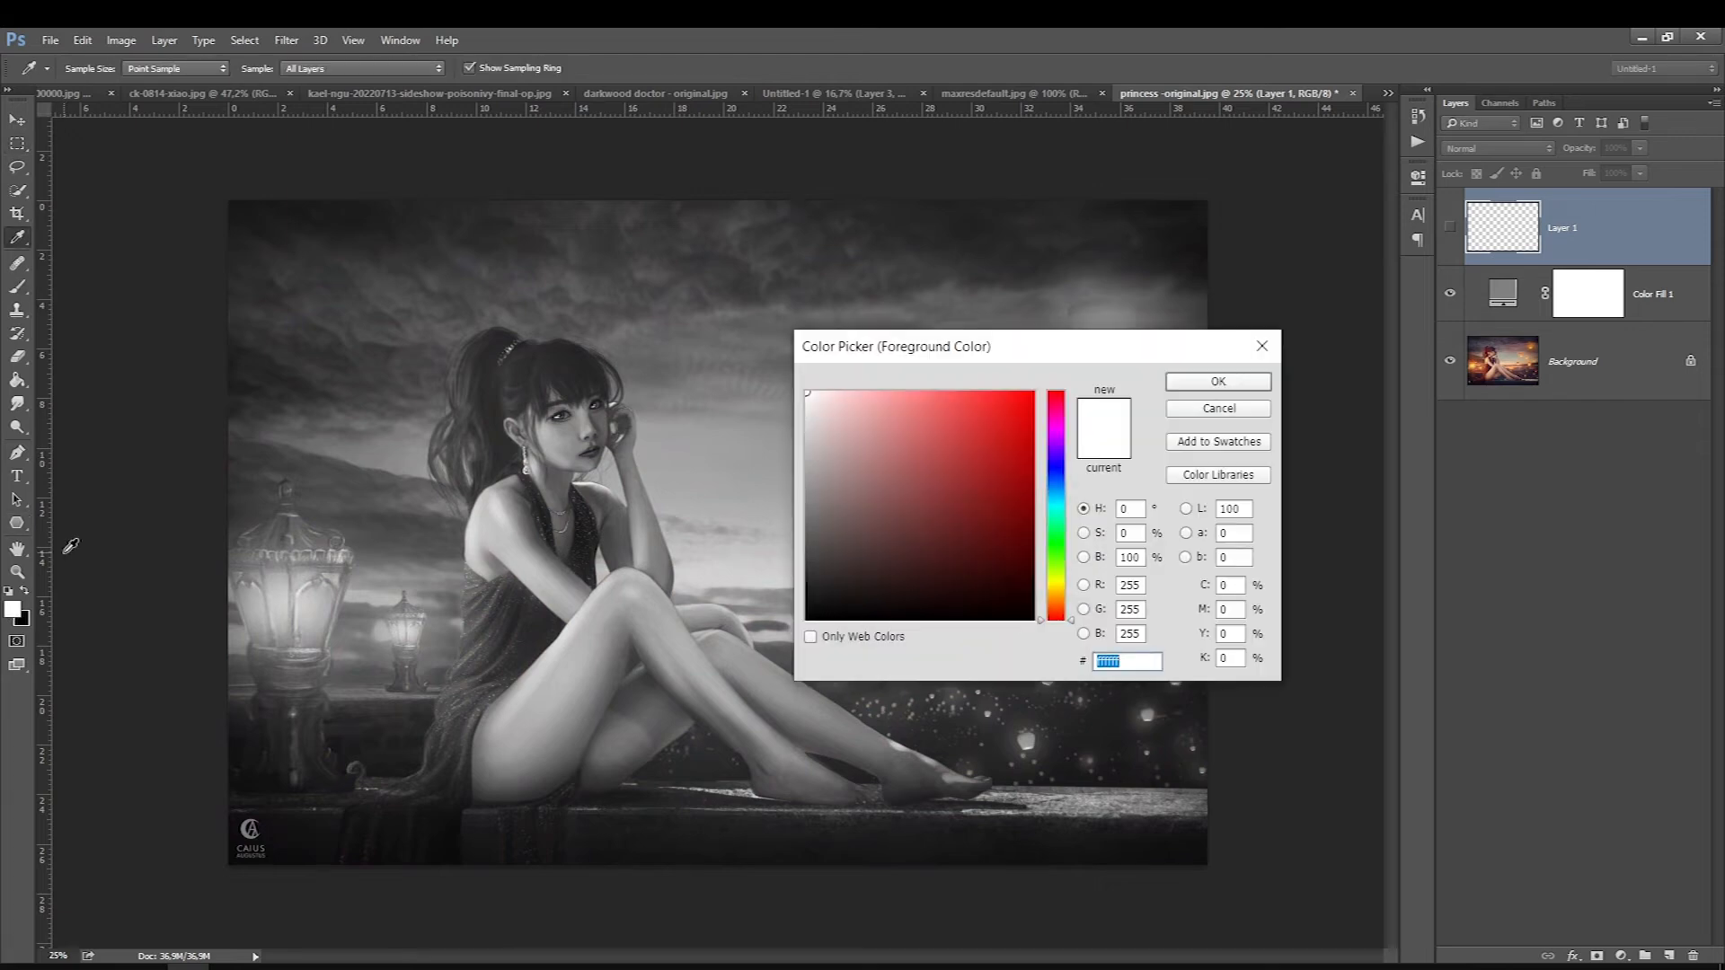
left_click(1182, 410)
left_click(1450, 294)
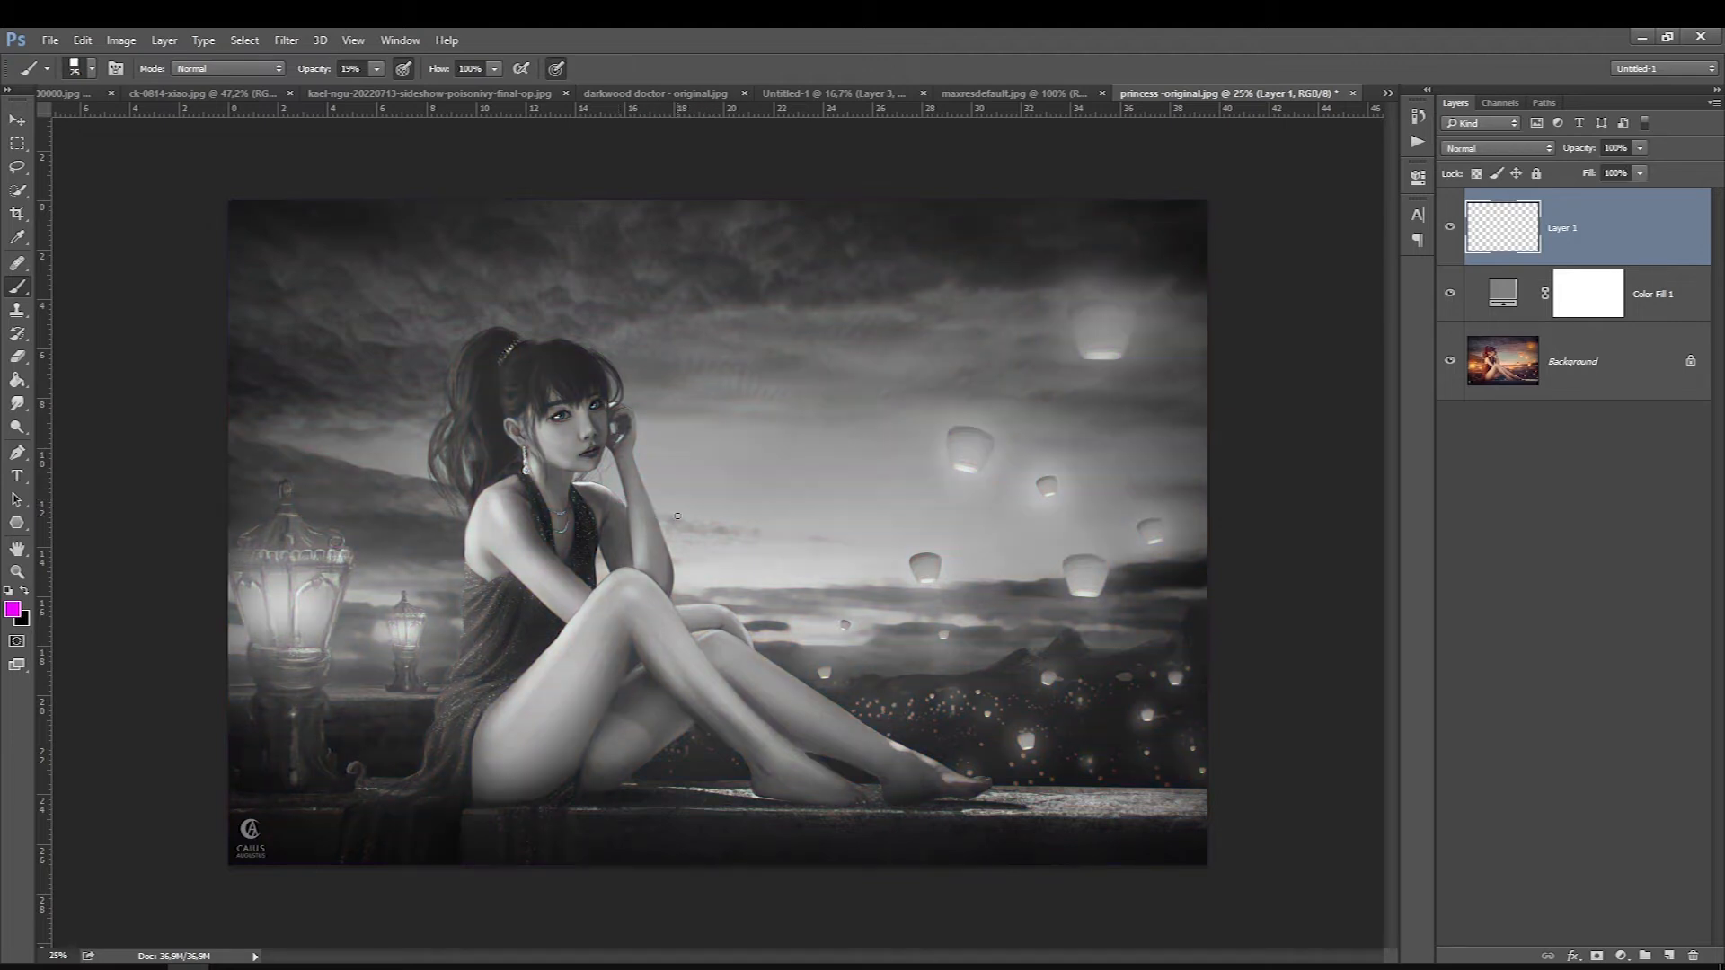
left_click_drag(667, 485, 705, 408)
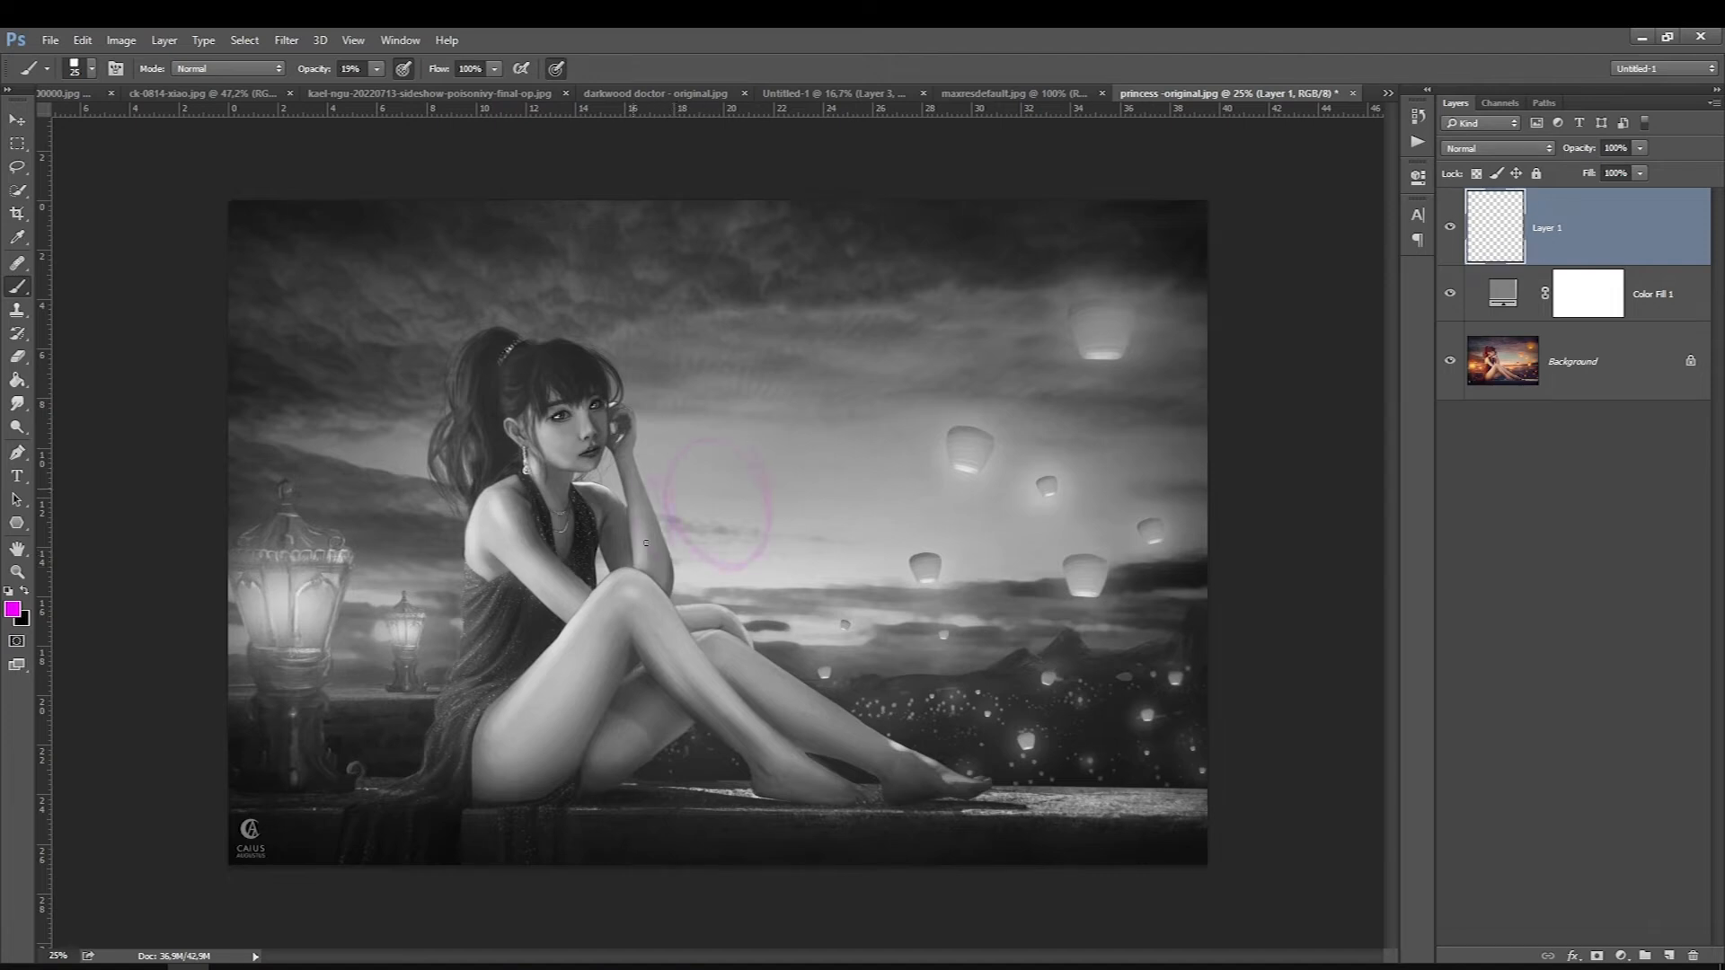
left_click_drag(637, 525, 627, 419)
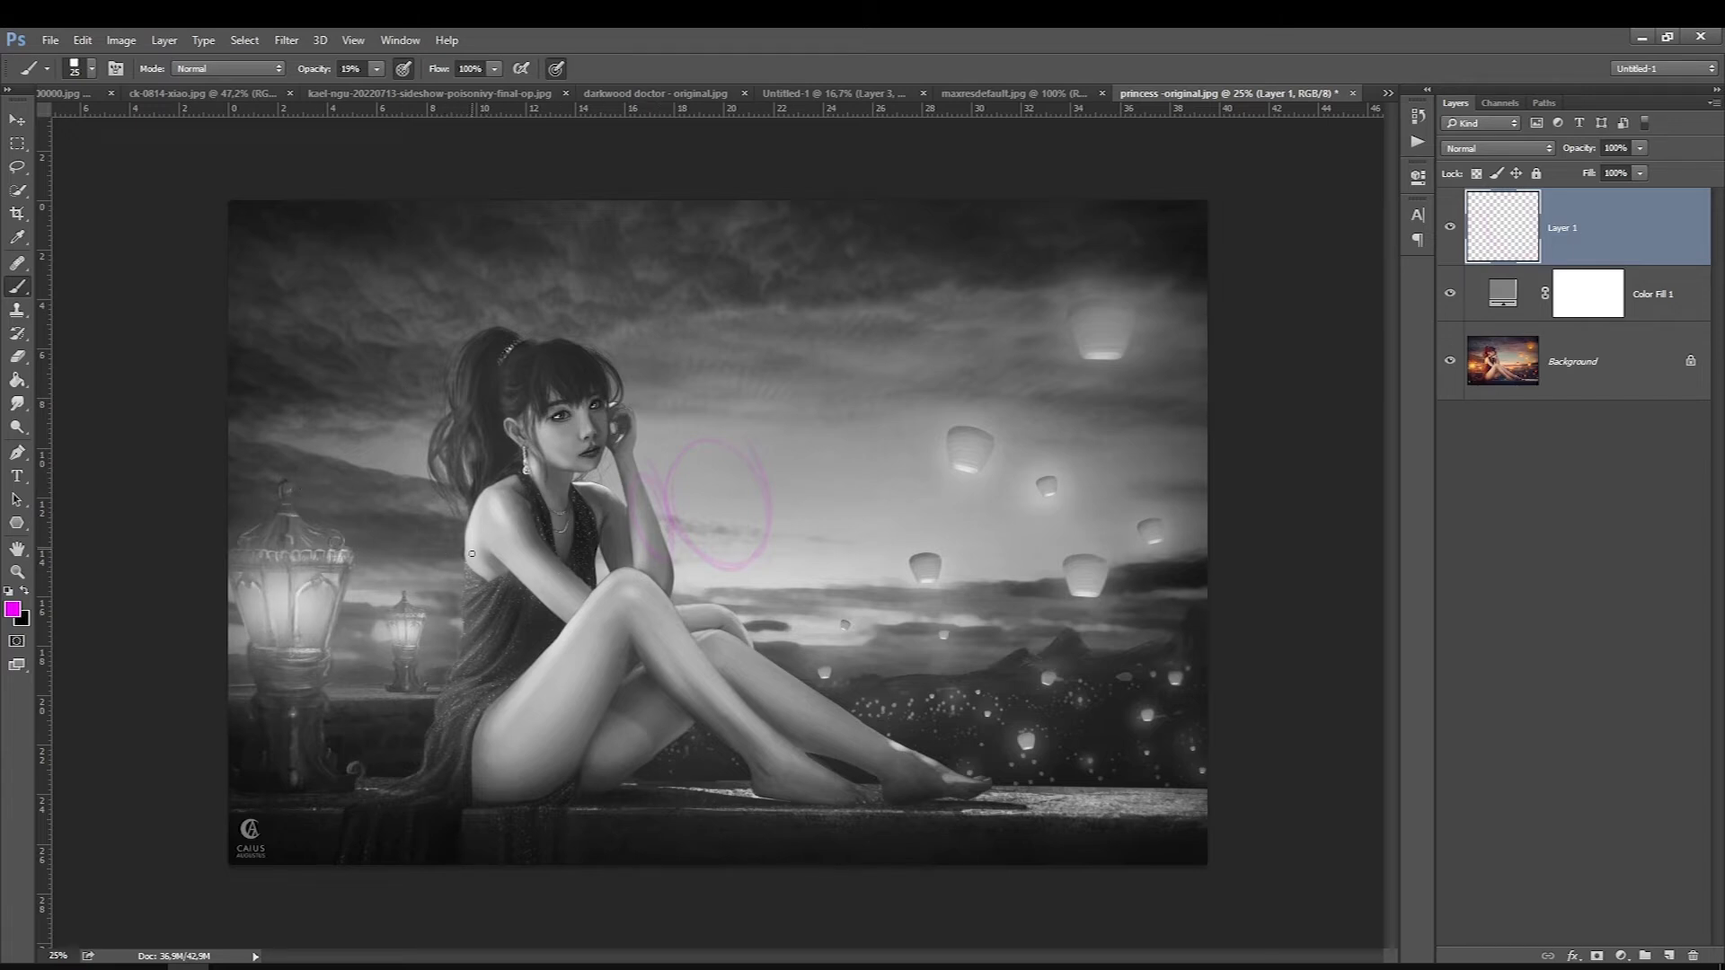
- Try faint magenta marks around the woman's lit shoulder, raise the brush opacity to 100%, and undo the marks
key("]")
key("]")
left_click_drag(388, 506, 379, 520)
key("bracketleft")
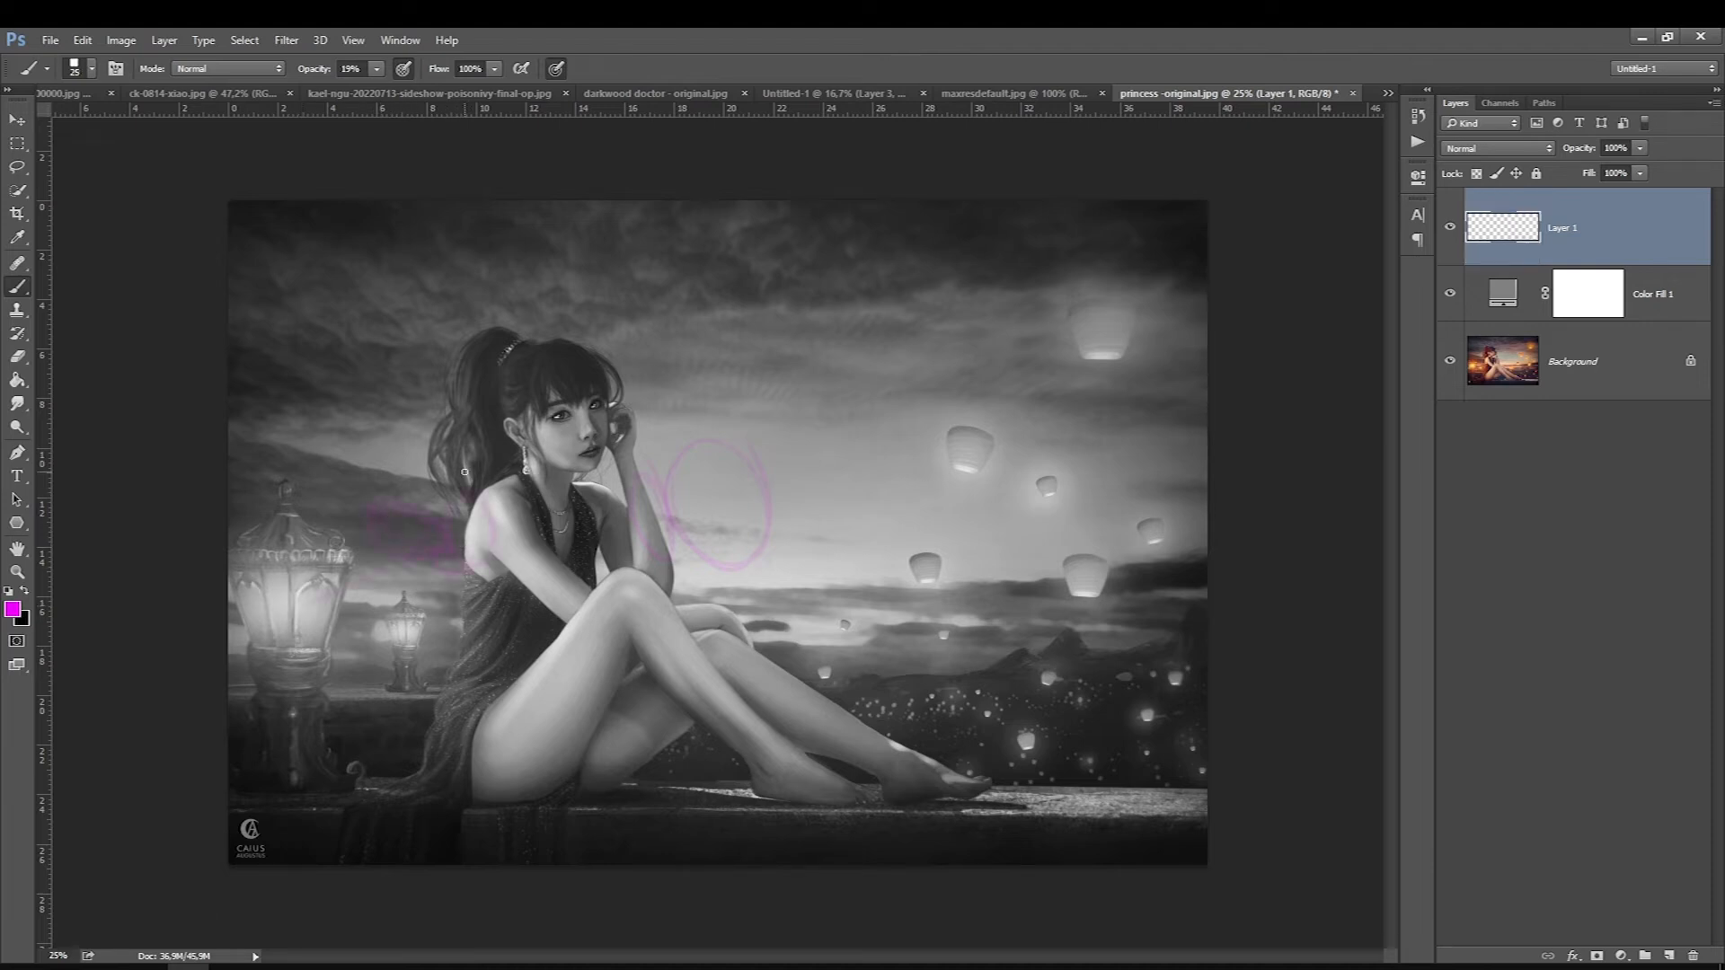
key("bracketright")
left_click_drag(376, 69, 493, 128)
mouse_move(483, 507)
left_mouse_down()
mouse_move(467, 649)
mouse_move(490, 458)
left_mouse_up()
key("bracketleft")
key("ctrl+alt+z")
key("ctrl+alt+z")
key("ctrl+alt+z")
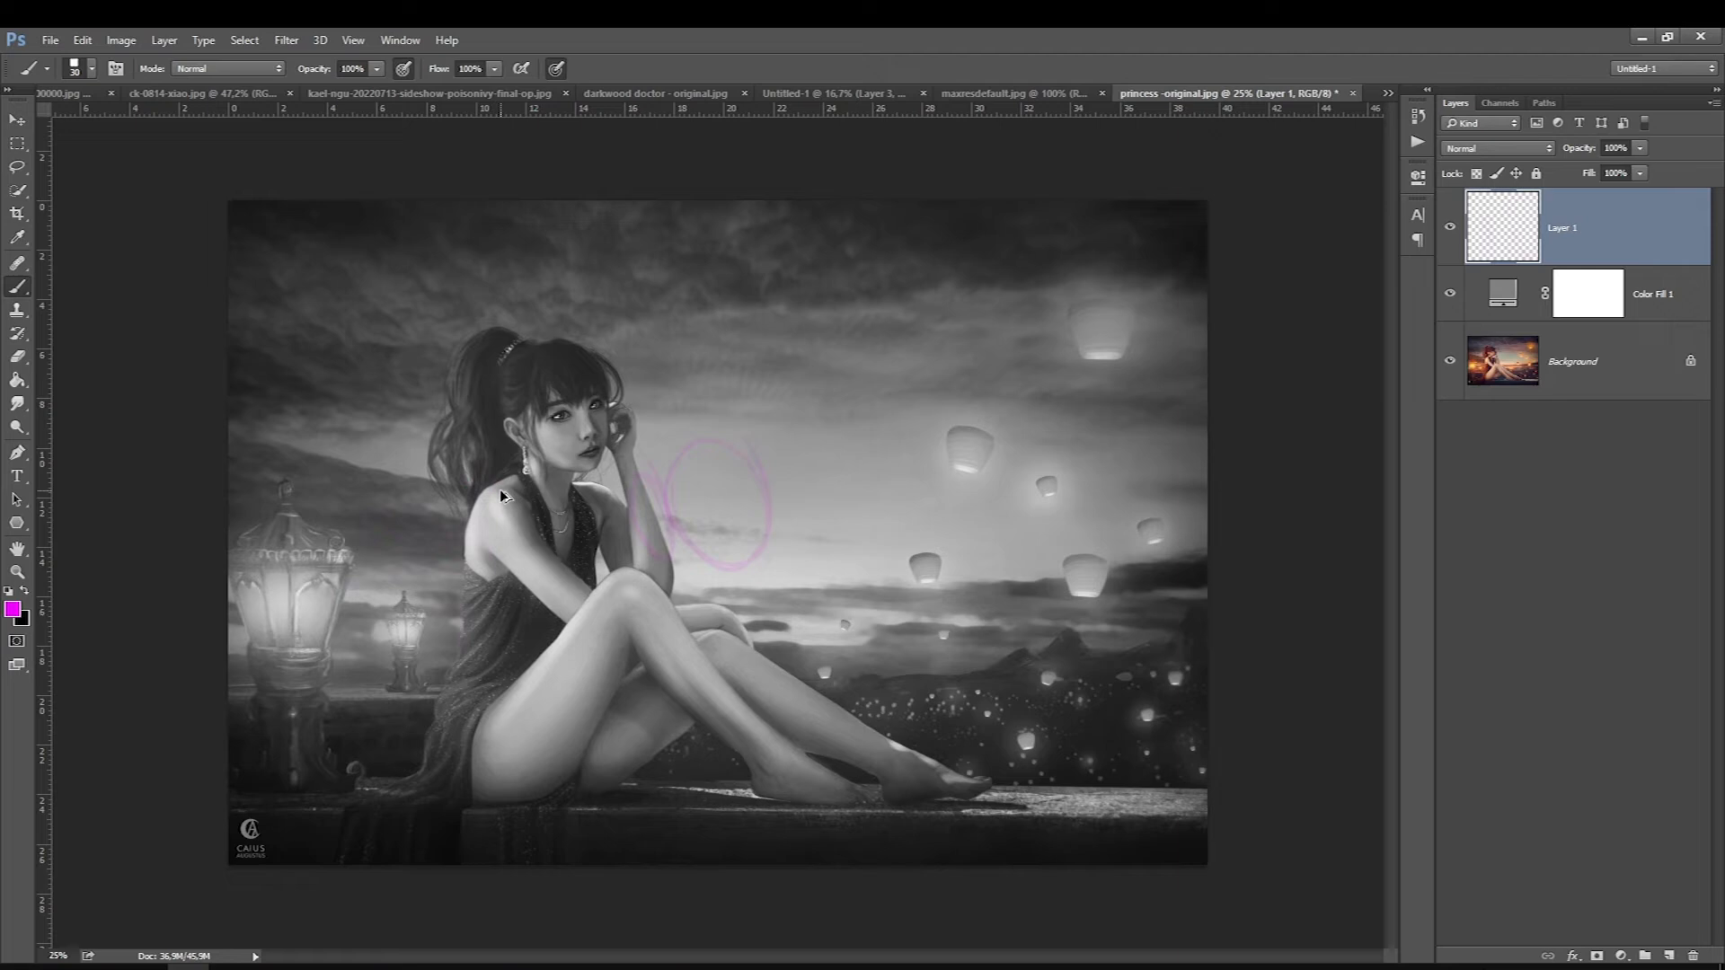
- Mark the woman's forearm and lit shoulder with magenta circles and arrows toward the adjoining sky, and delete the annotation layer
left_click_drag(654, 470, 690, 551)
left_click_drag(757, 396, 693, 519)
mouse_move(468, 590)
left_mouse_down()
mouse_move(499, 496)
mouse_move(451, 575)
mouse_move(447, 562)
left_mouse_up()
mouse_move(314, 418)
left_mouse_down()
mouse_move(404, 532)
mouse_move(415, 496)
left_mouse_up()
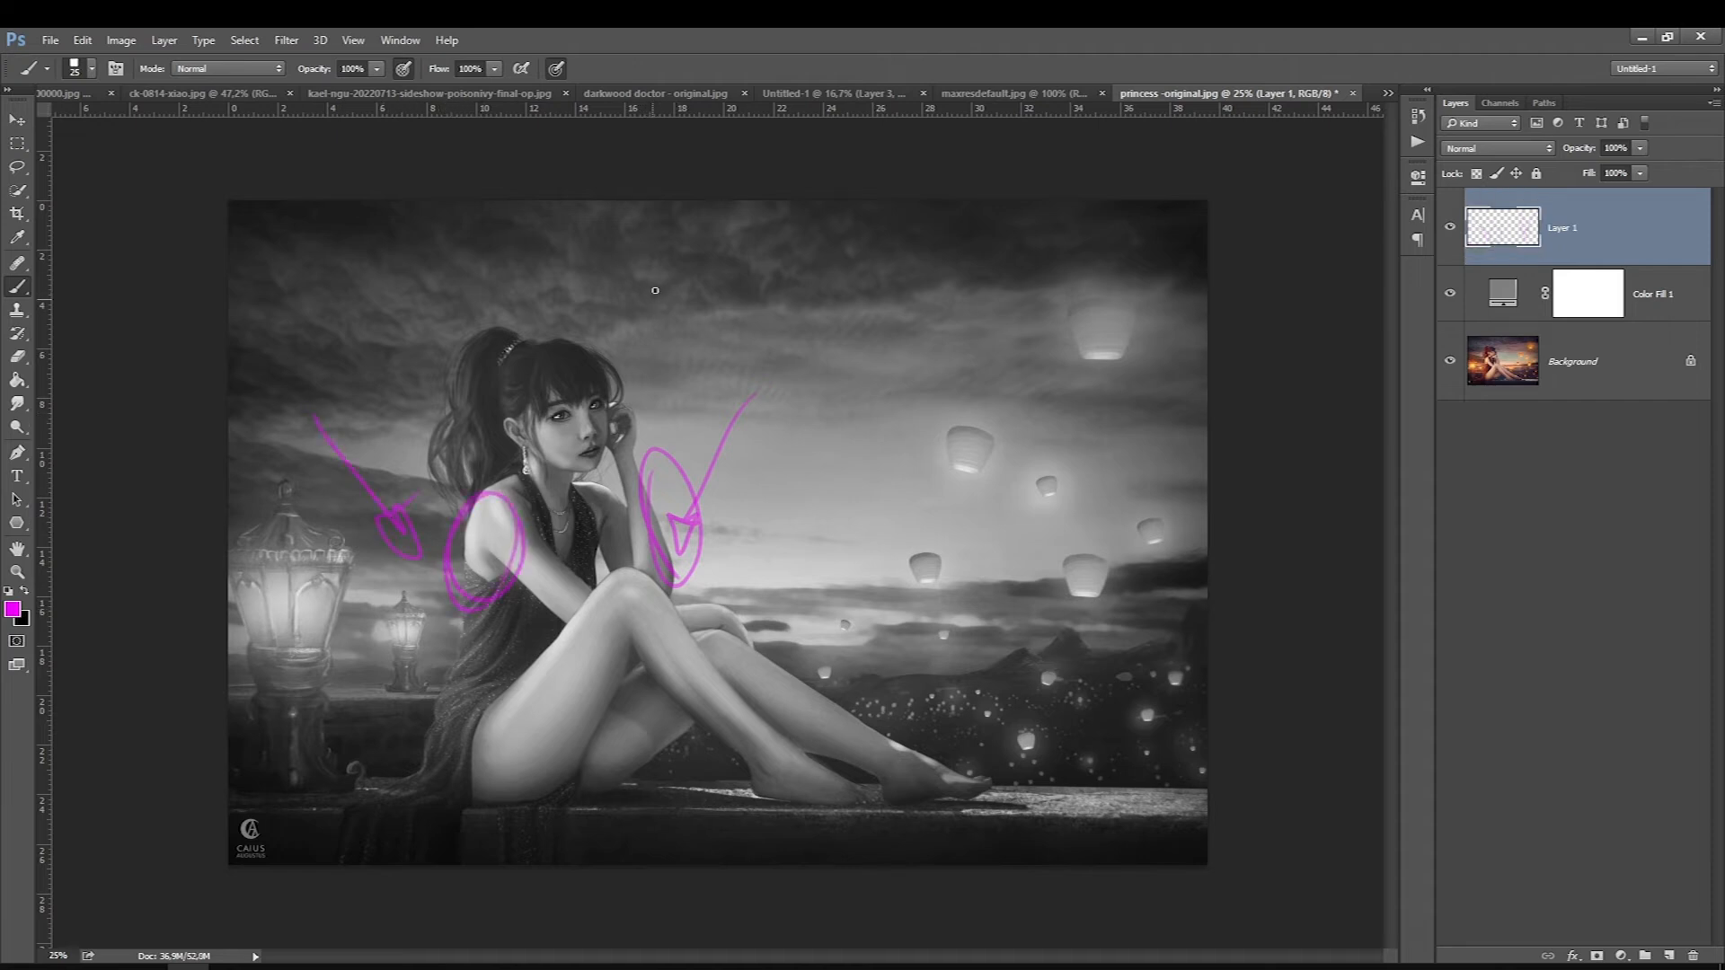
left_click_drag(672, 257, 336, 388)
left_click_drag(424, 233, 739, 429)
key("Delete")
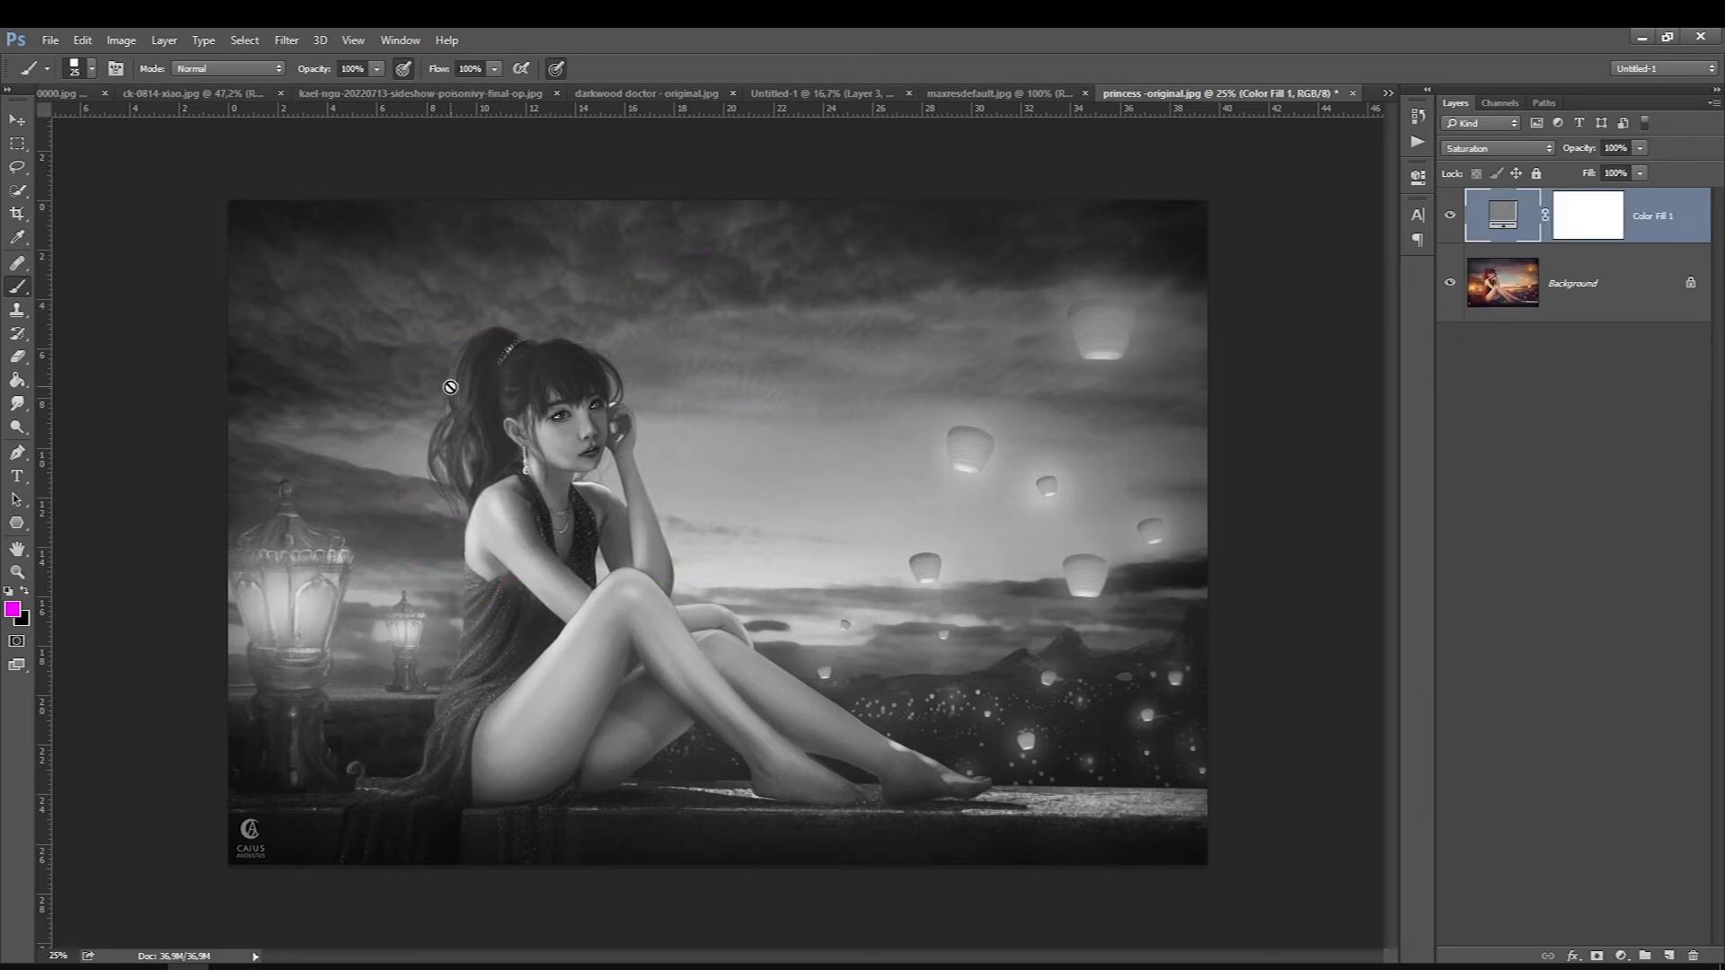
- Switch to the friendly-robot image and show it at 16.67%
left_click(334, 94)
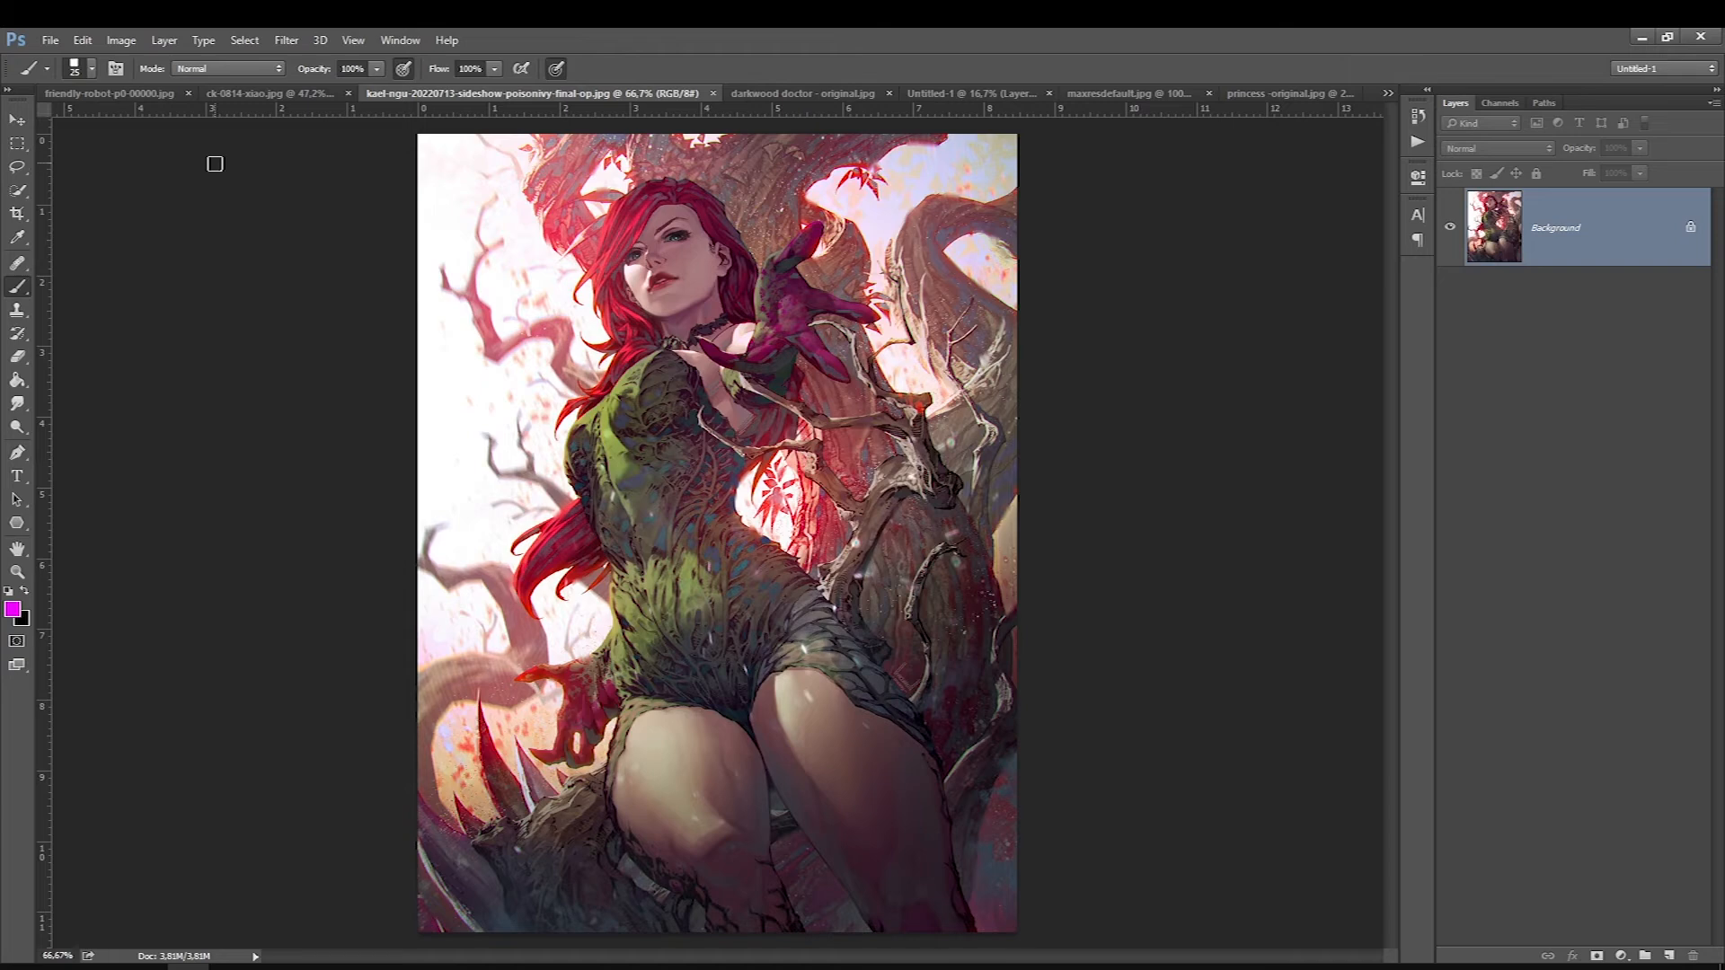
left_click(156, 94)
key("ctrl+minus")
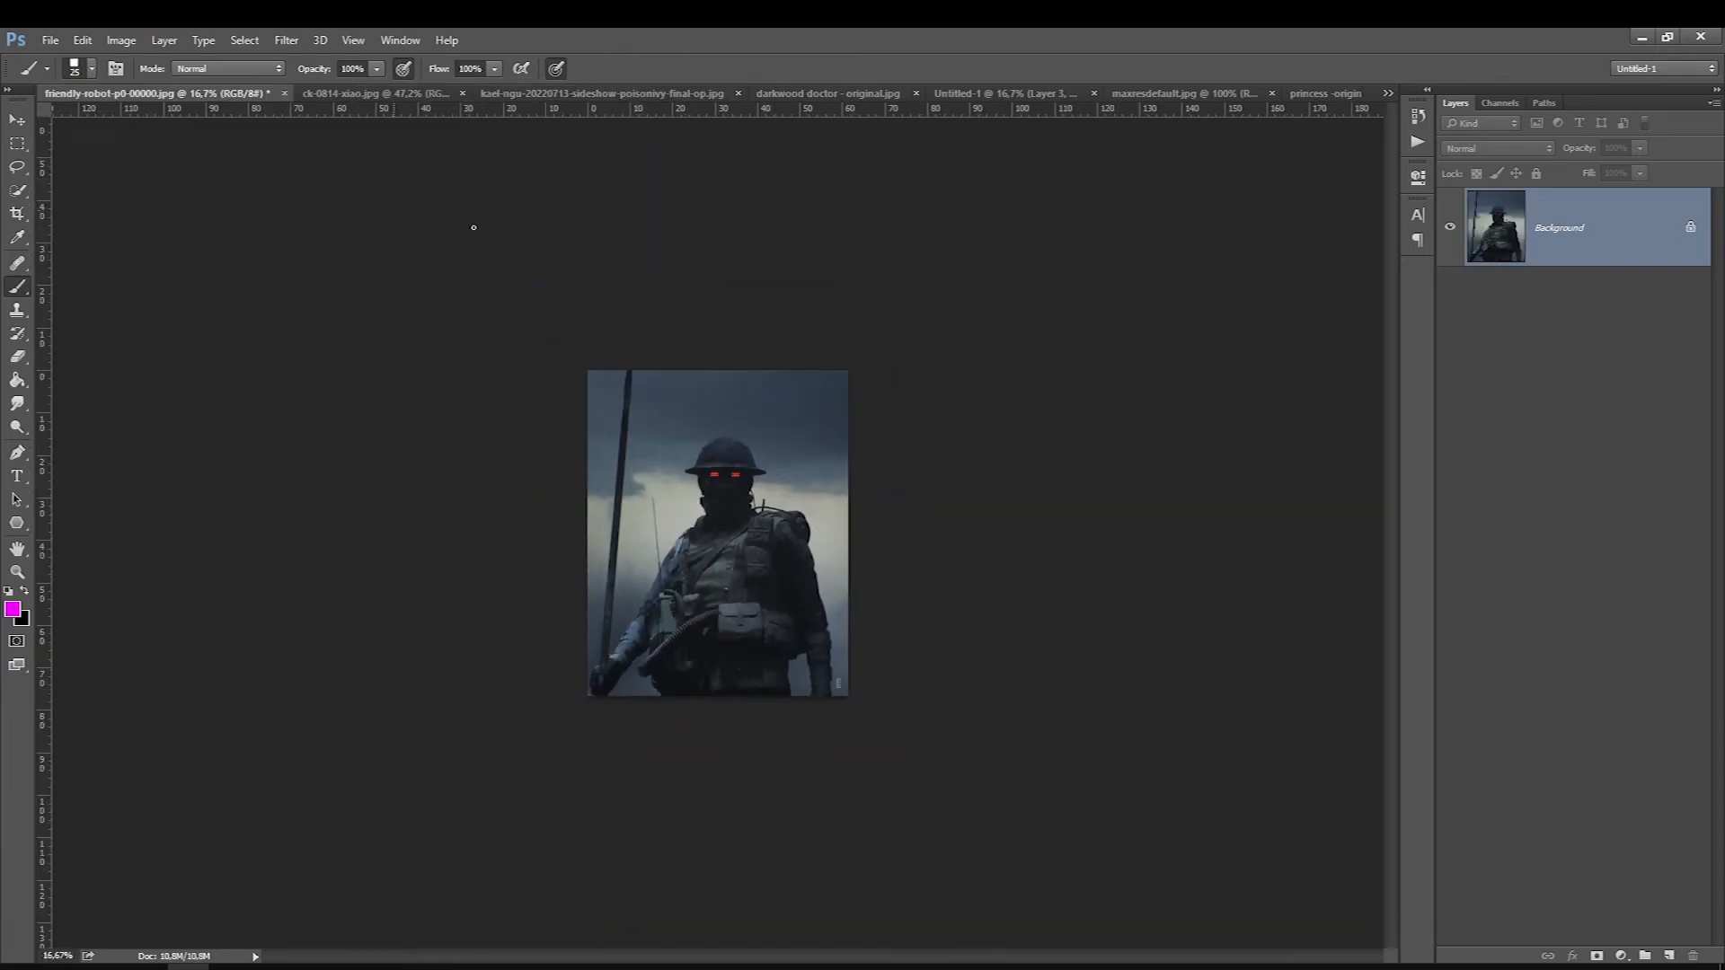
- On a new layer, outline the soldier's rifle arm and opposite sleeve edge in magenta with an arrow in the sky, and delete that layer
left_click(1669, 956)
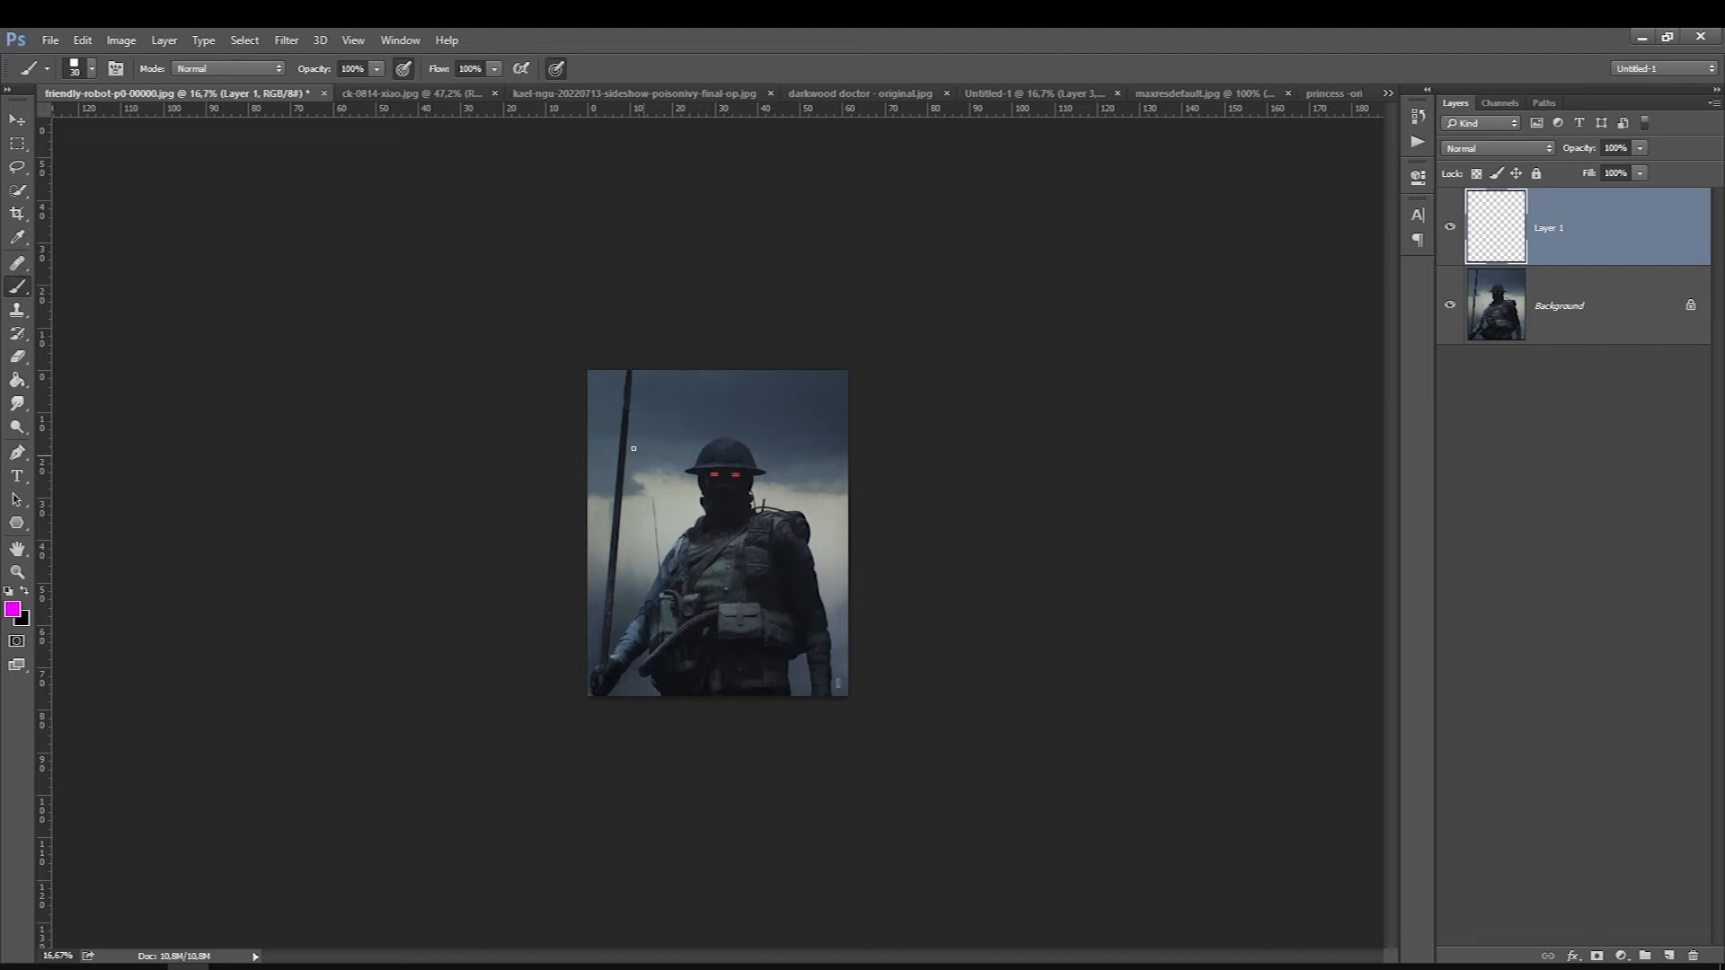
left_click_drag(638, 465, 663, 453)
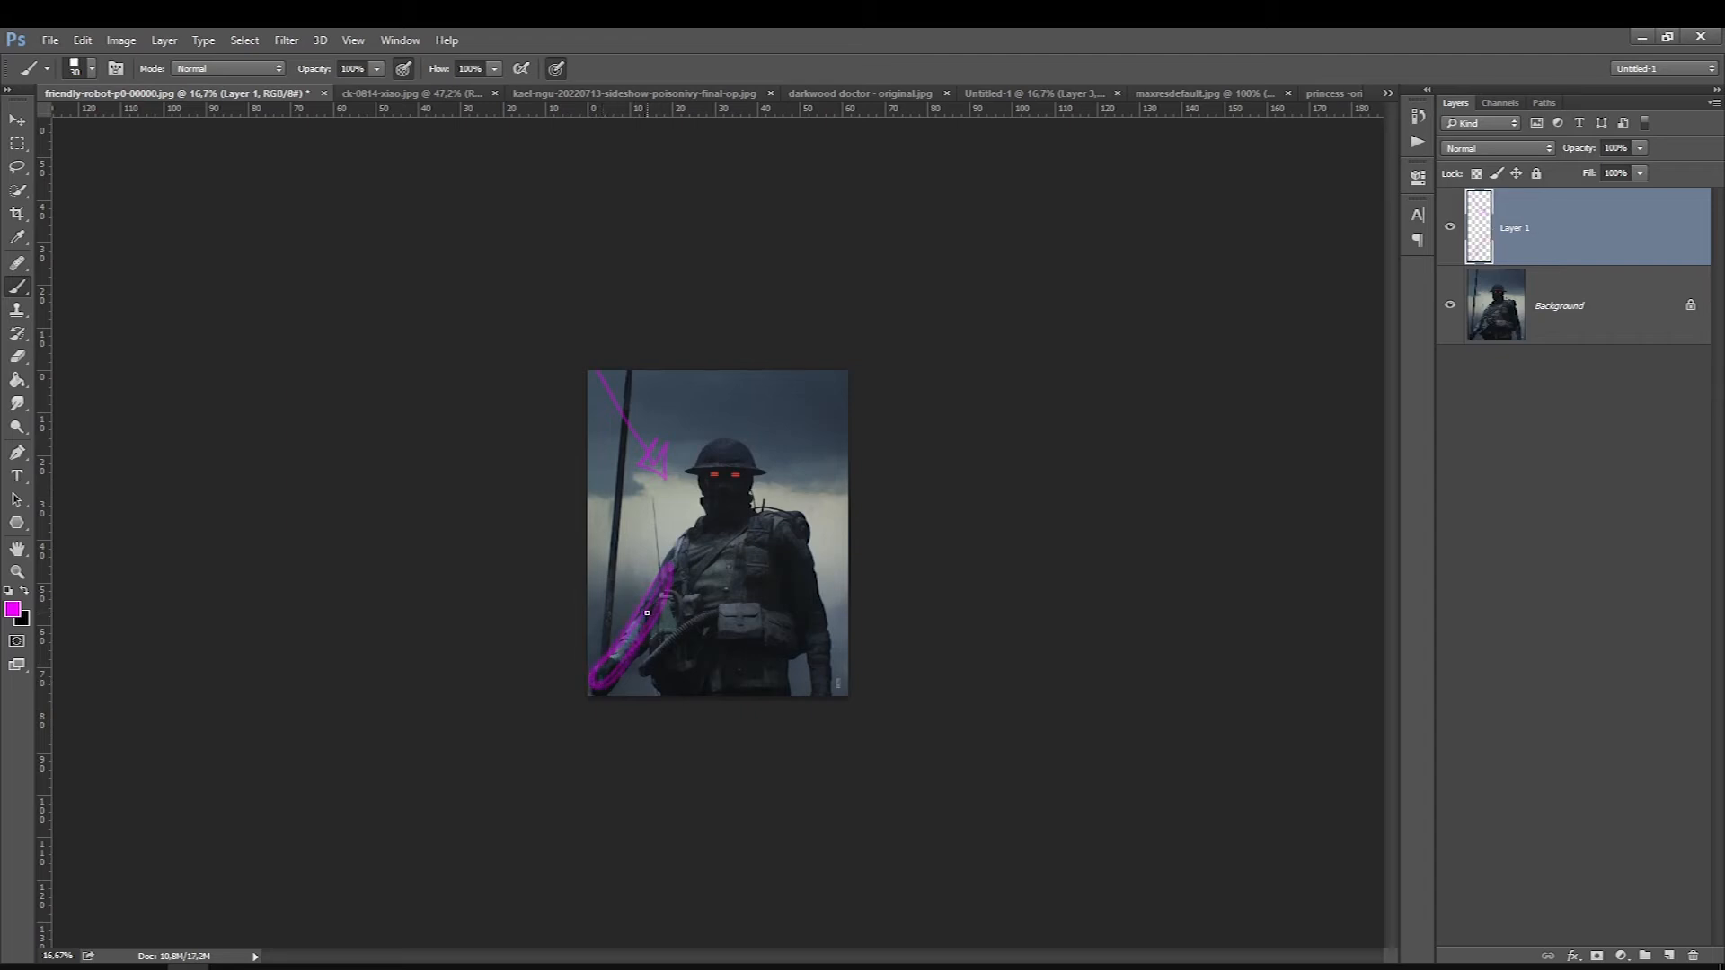
left_click_drag(837, 647, 843, 617)
mouse_move(833, 694)
left_mouse_down()
mouse_move(802, 649)
mouse_move(810, 693)
left_mouse_up()
key("Delete")
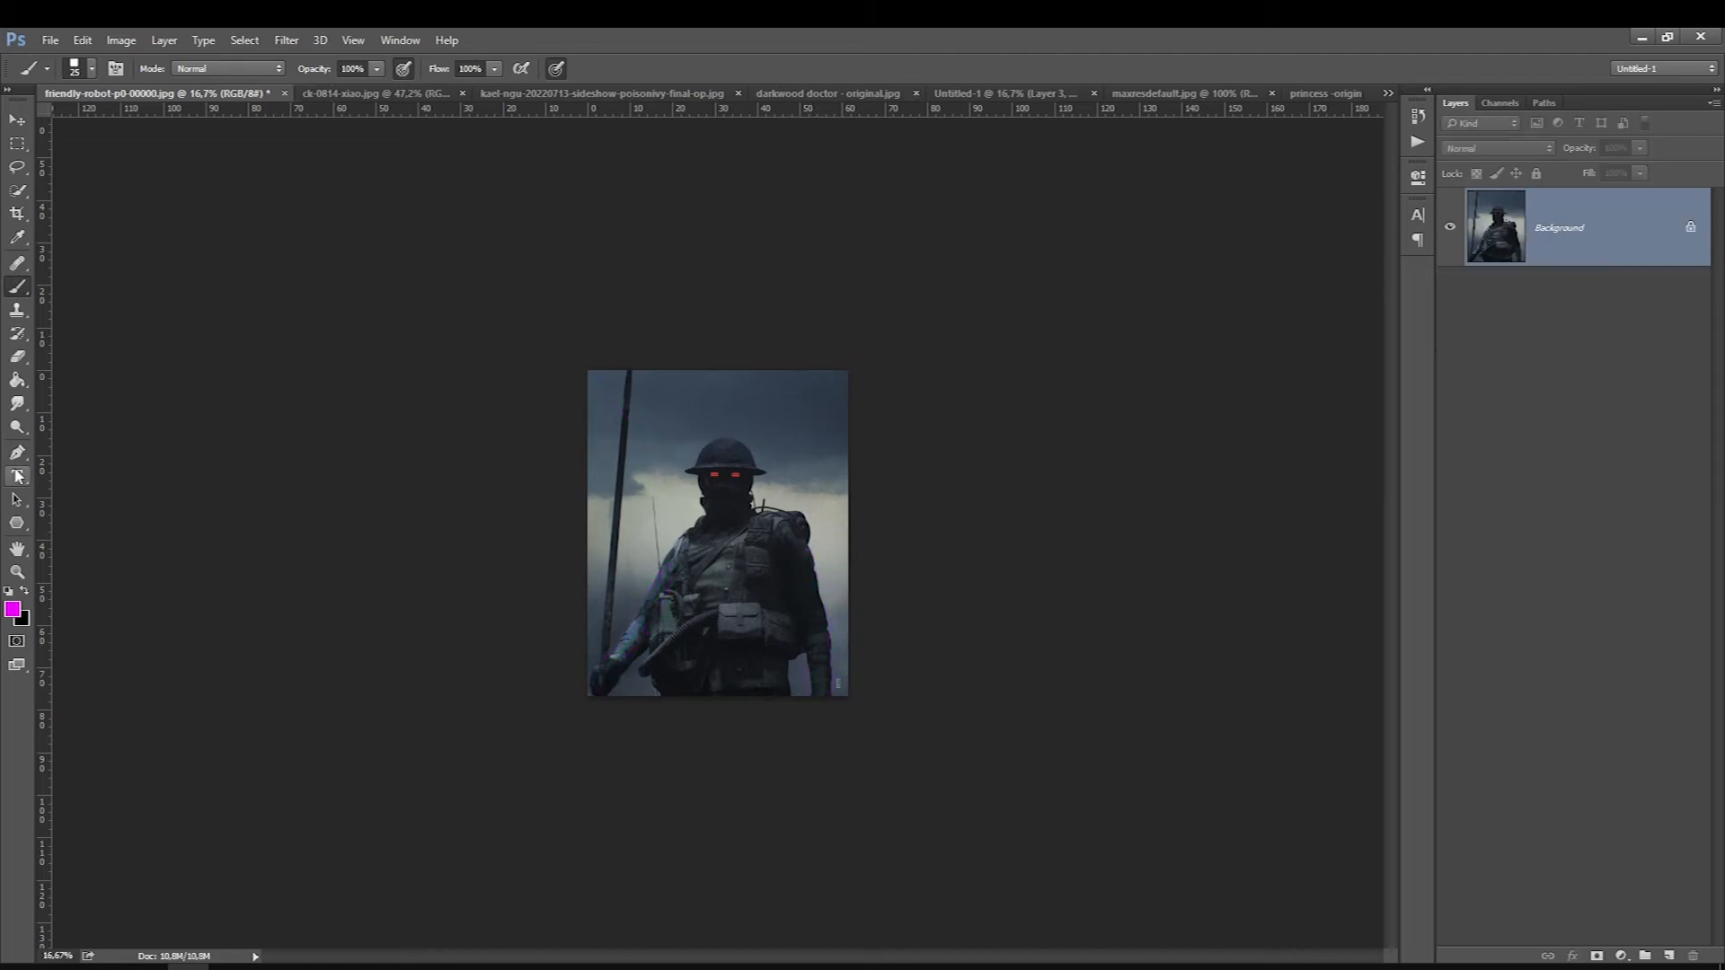
- Sample the dark tone of the soldier's lowered sleeve as the foreground colour, #0b120d
left_click(13, 610)
left_click_drag(810, 349, 982, 350)
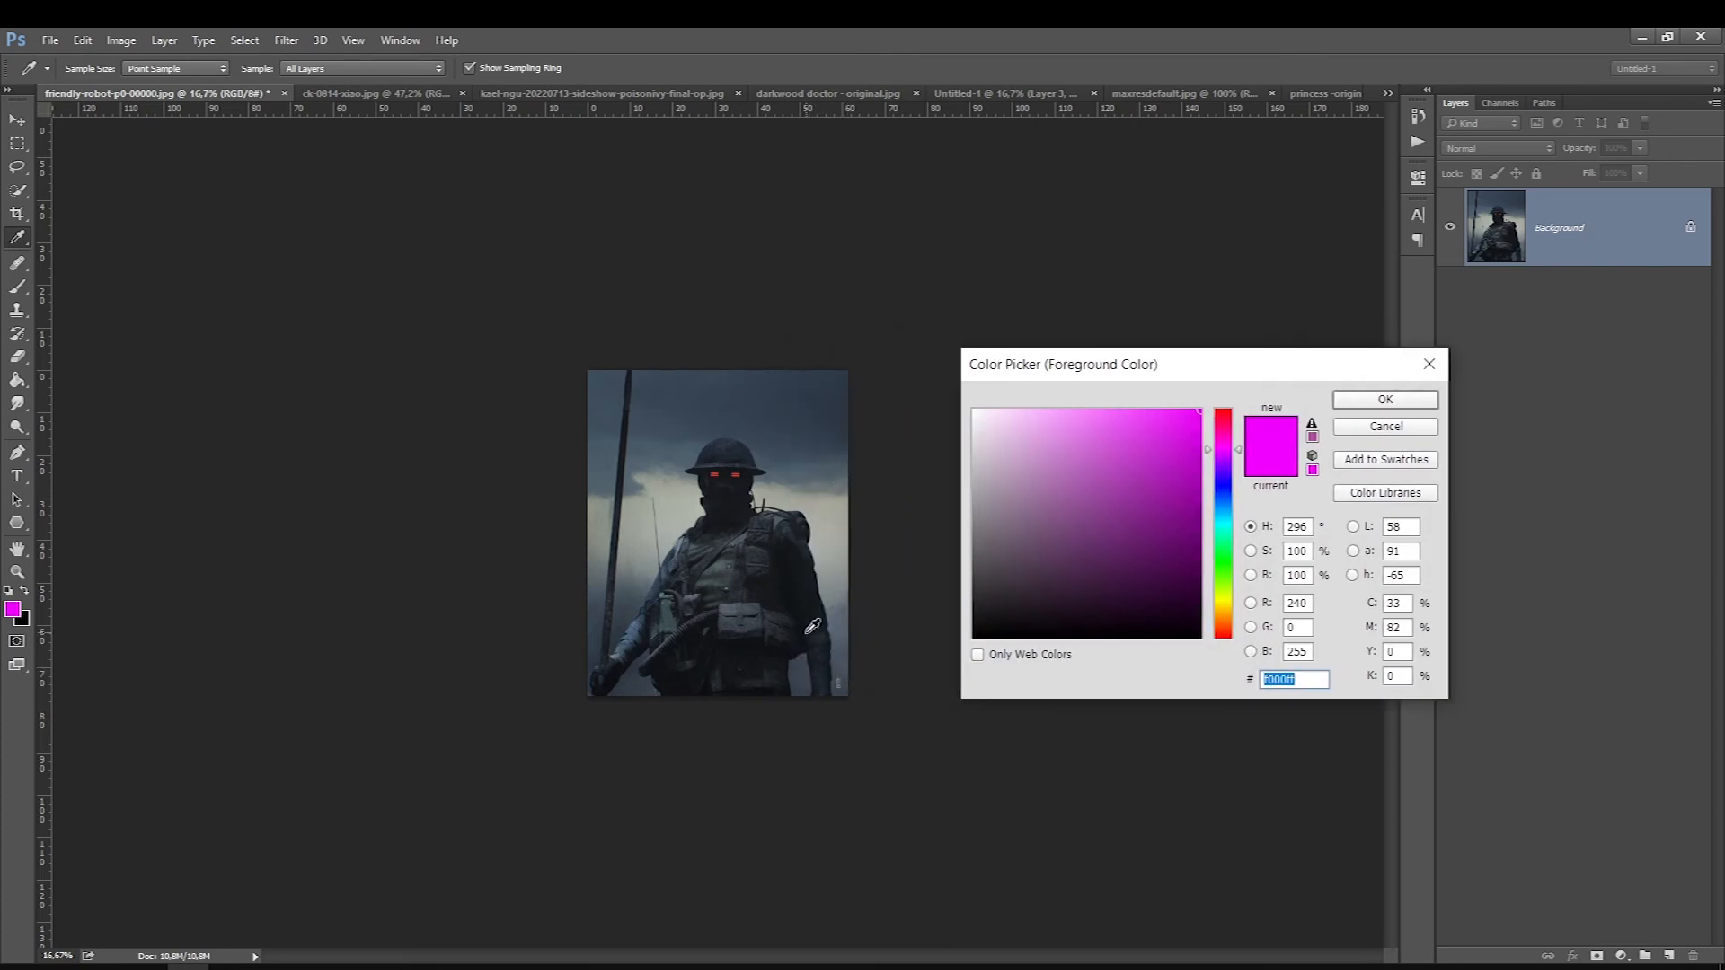
left_click(818, 662)
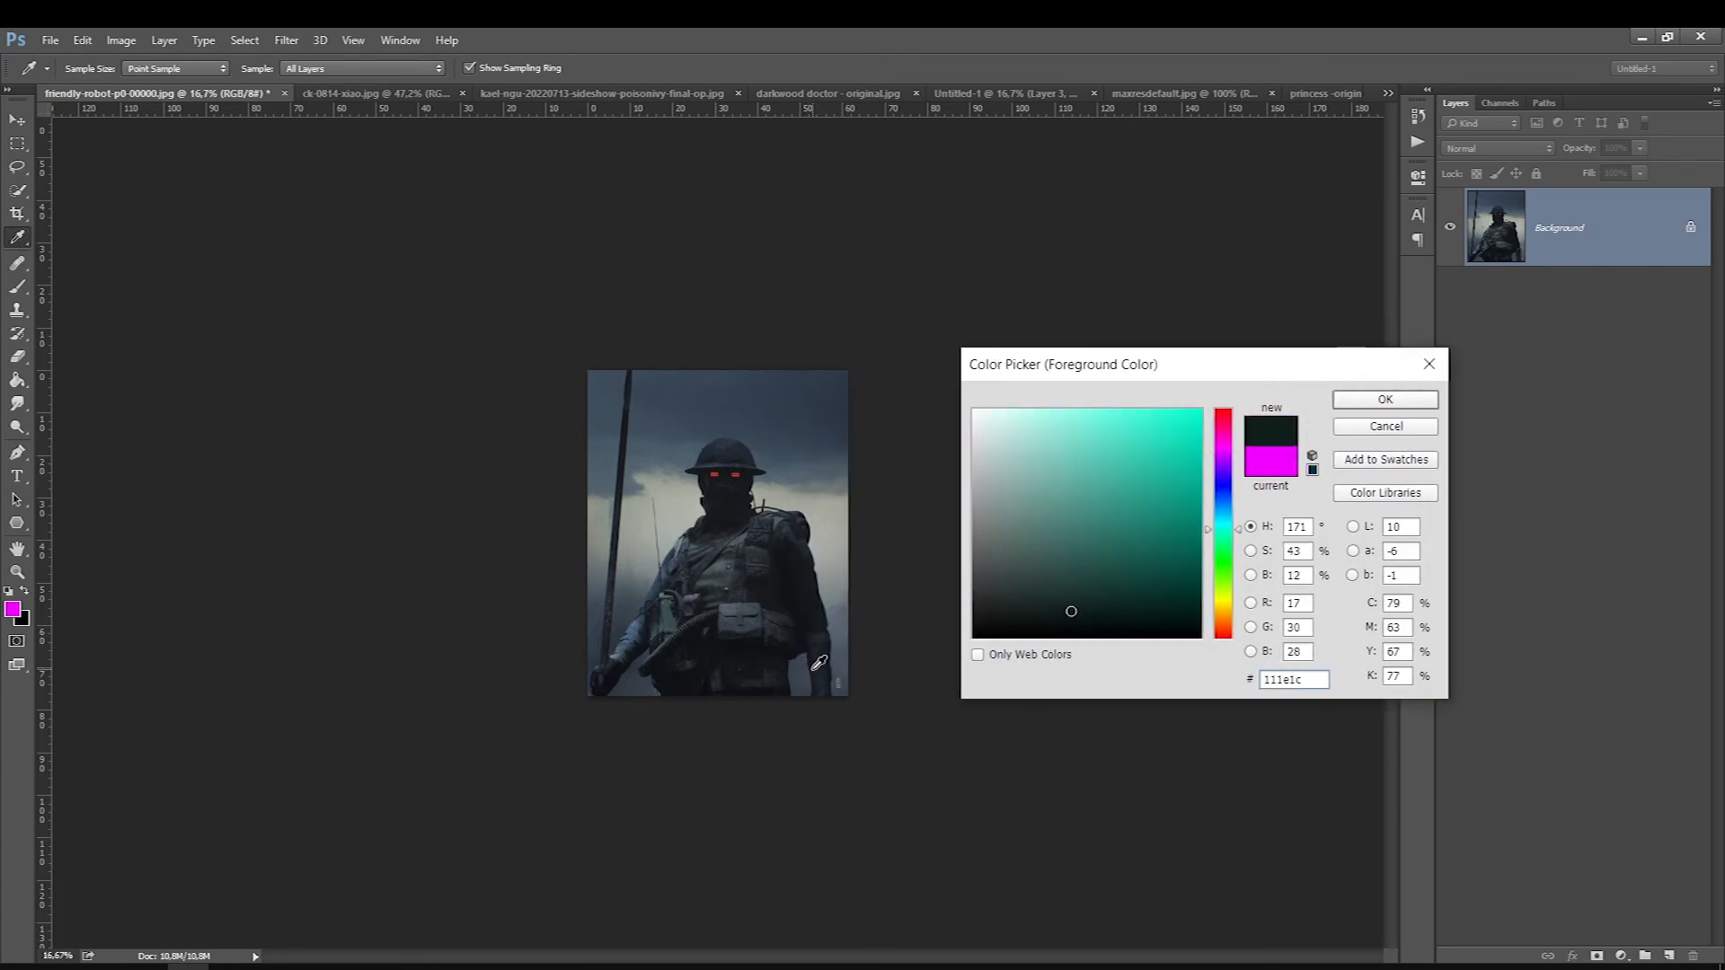
left_click(818, 662)
left_click(819, 664)
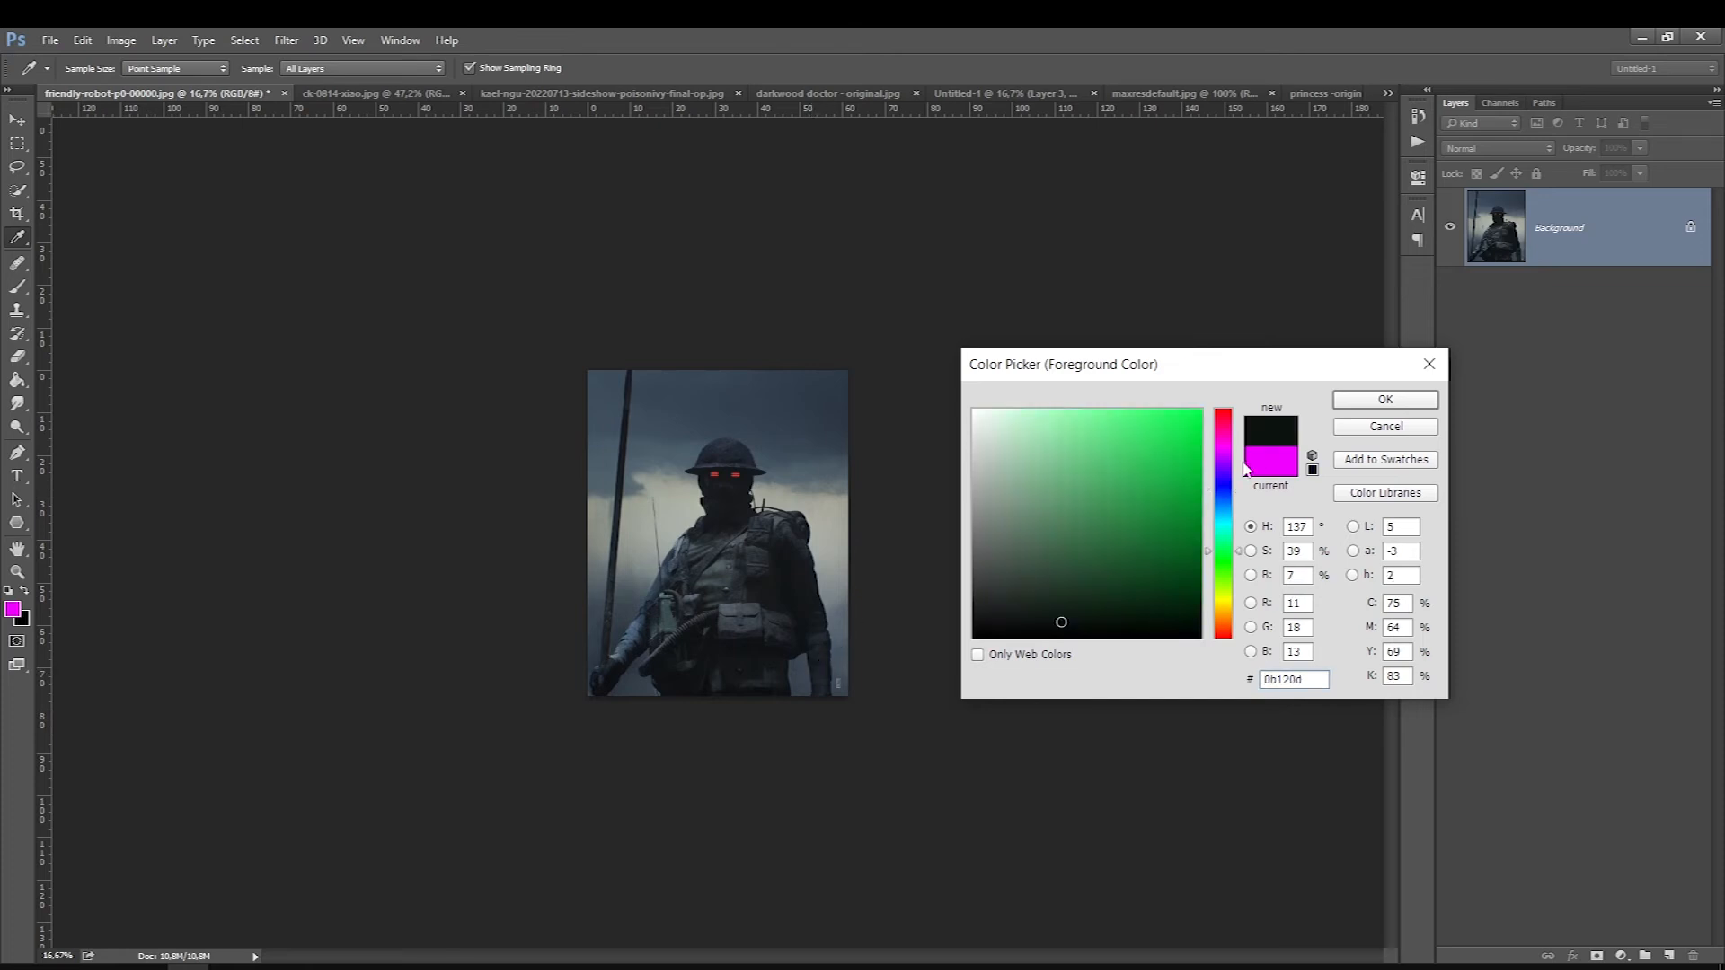
key("Return")
- Turn the image greyscale with a grey Color Fill layer and paint dark over the rifle arm on Layer 1 in Luminosity mode
key("ctrl+shift+alt+n")
key("ctrl+shift+alt+n")
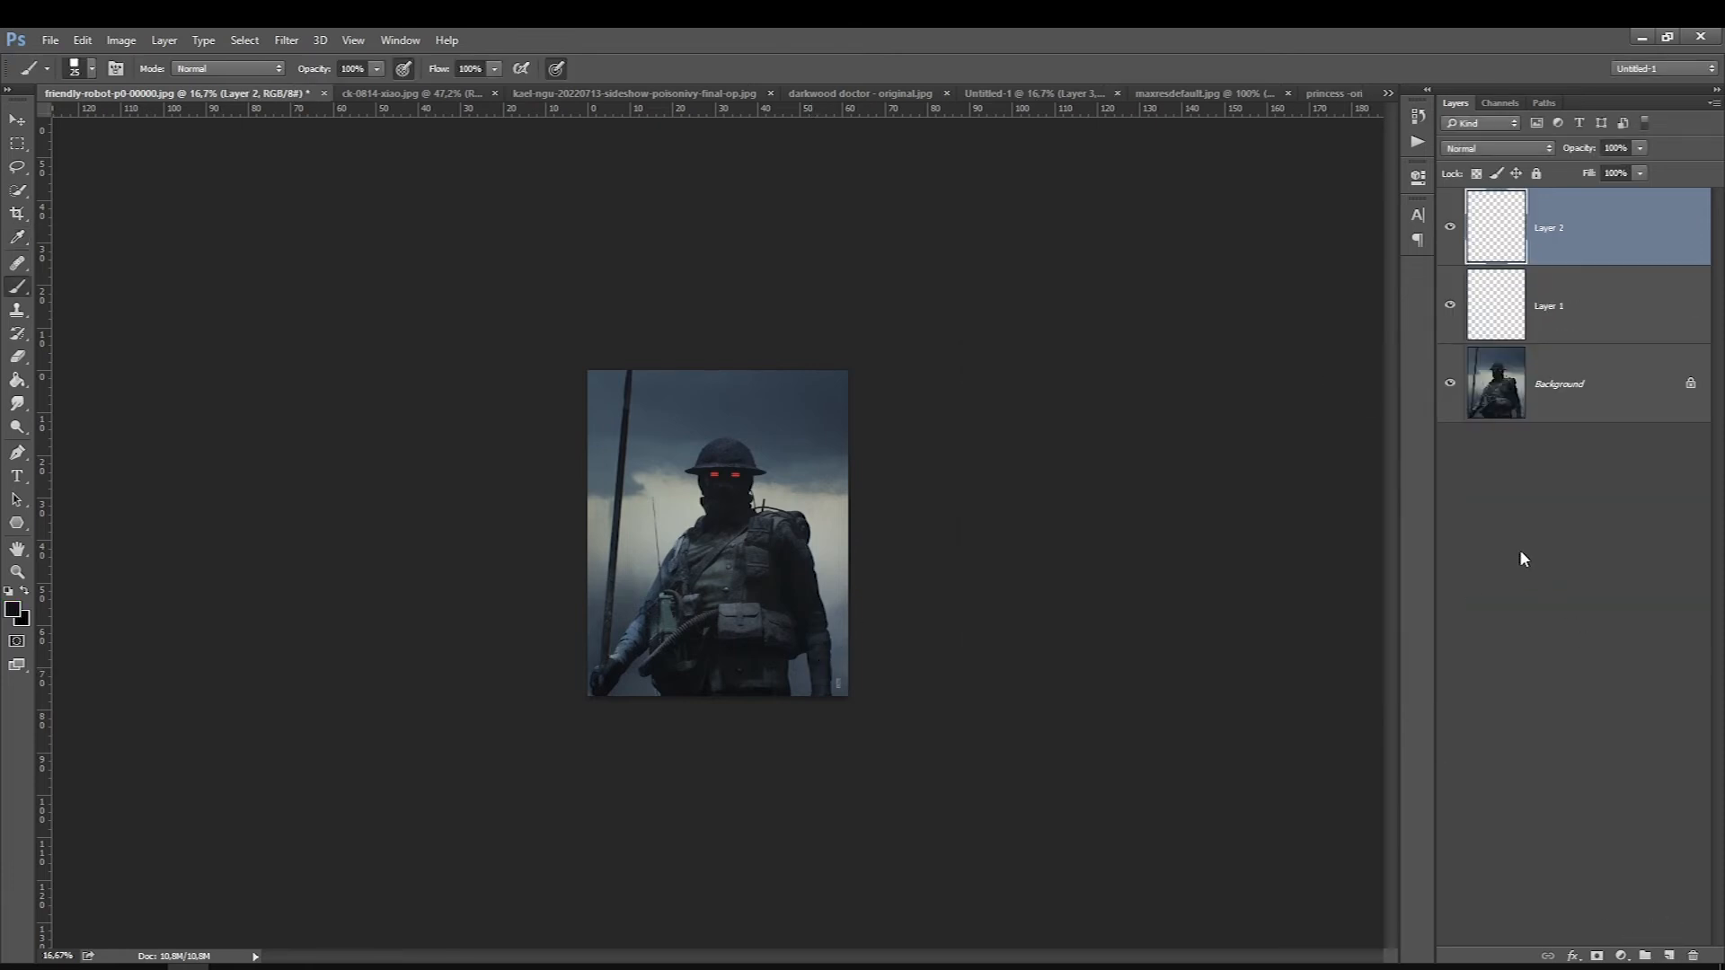
key("ctrl+z")
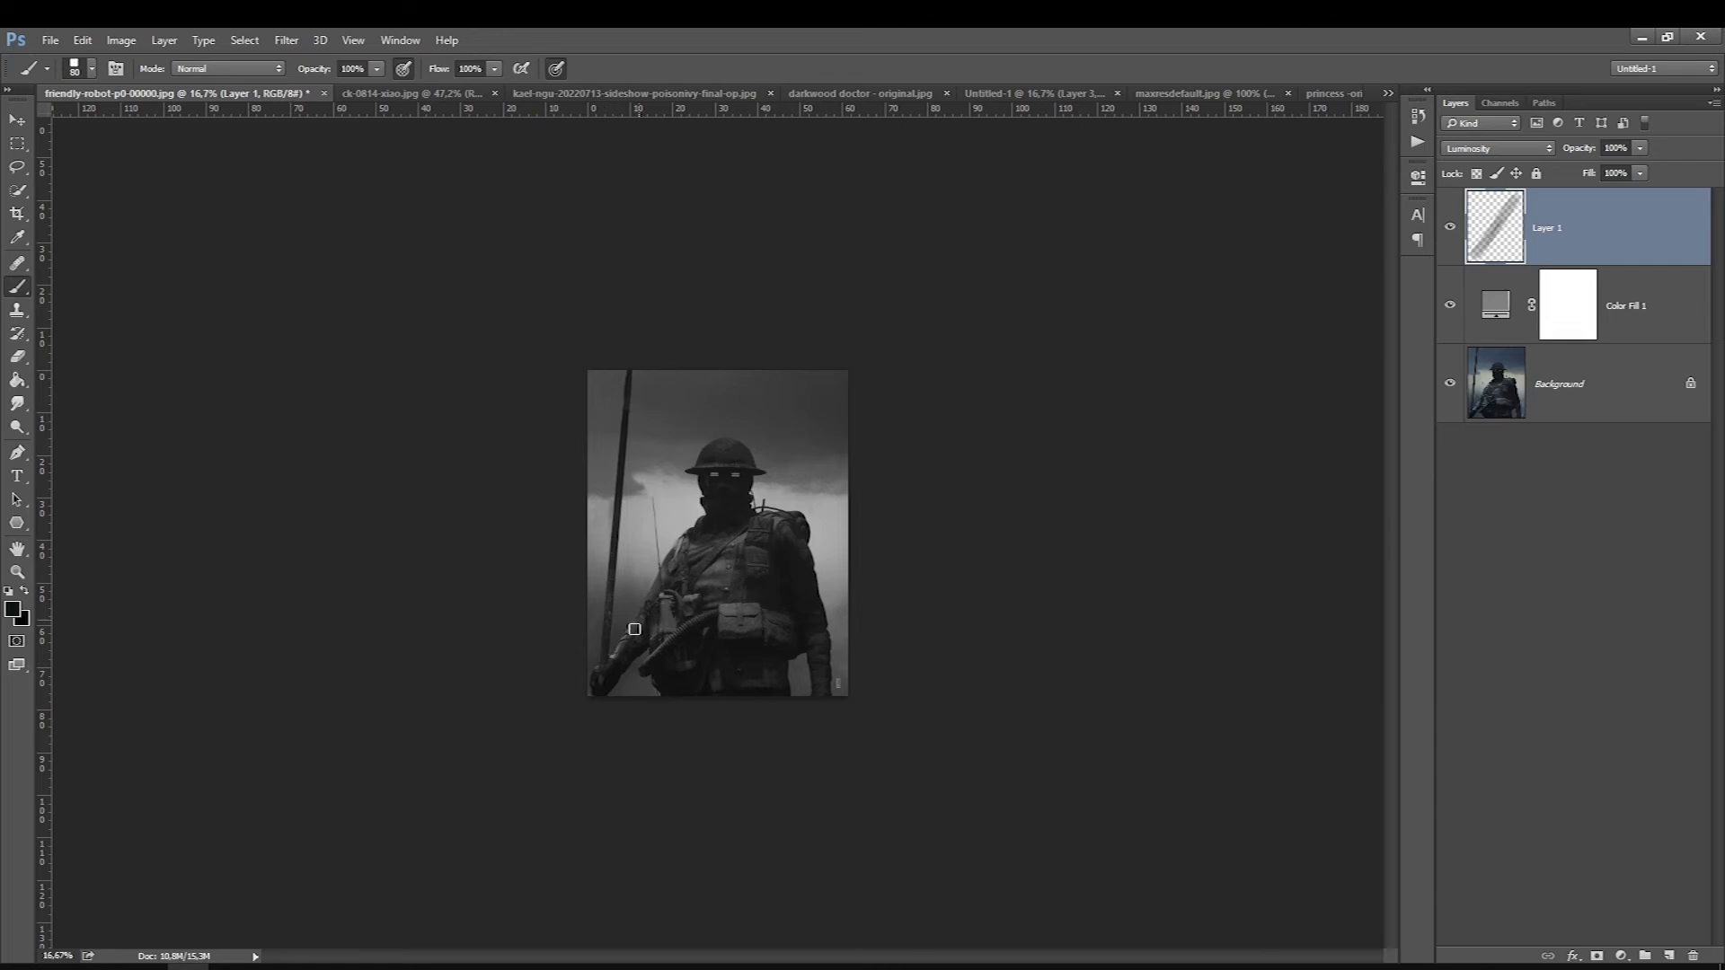
- Resample the dark tone of the lowered sleeve, darken the rifle arm further on Layer 1, and set the layer's fill to 75%
left_click(13, 614)
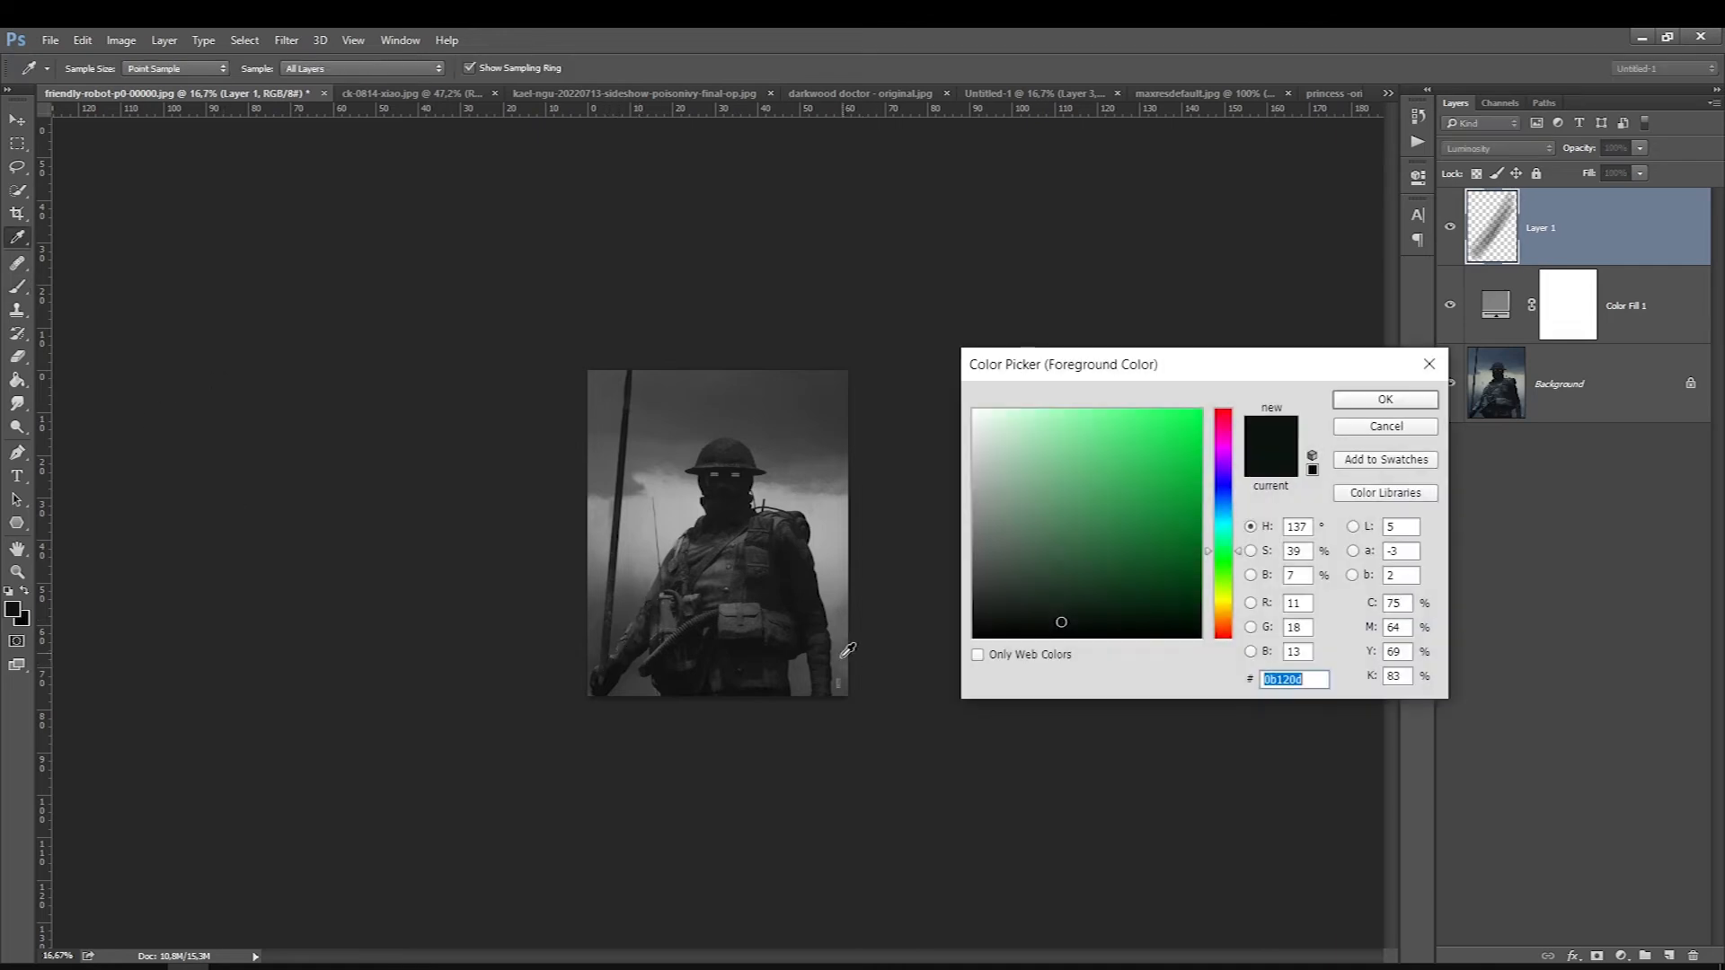
left_click(821, 665)
key("Return")
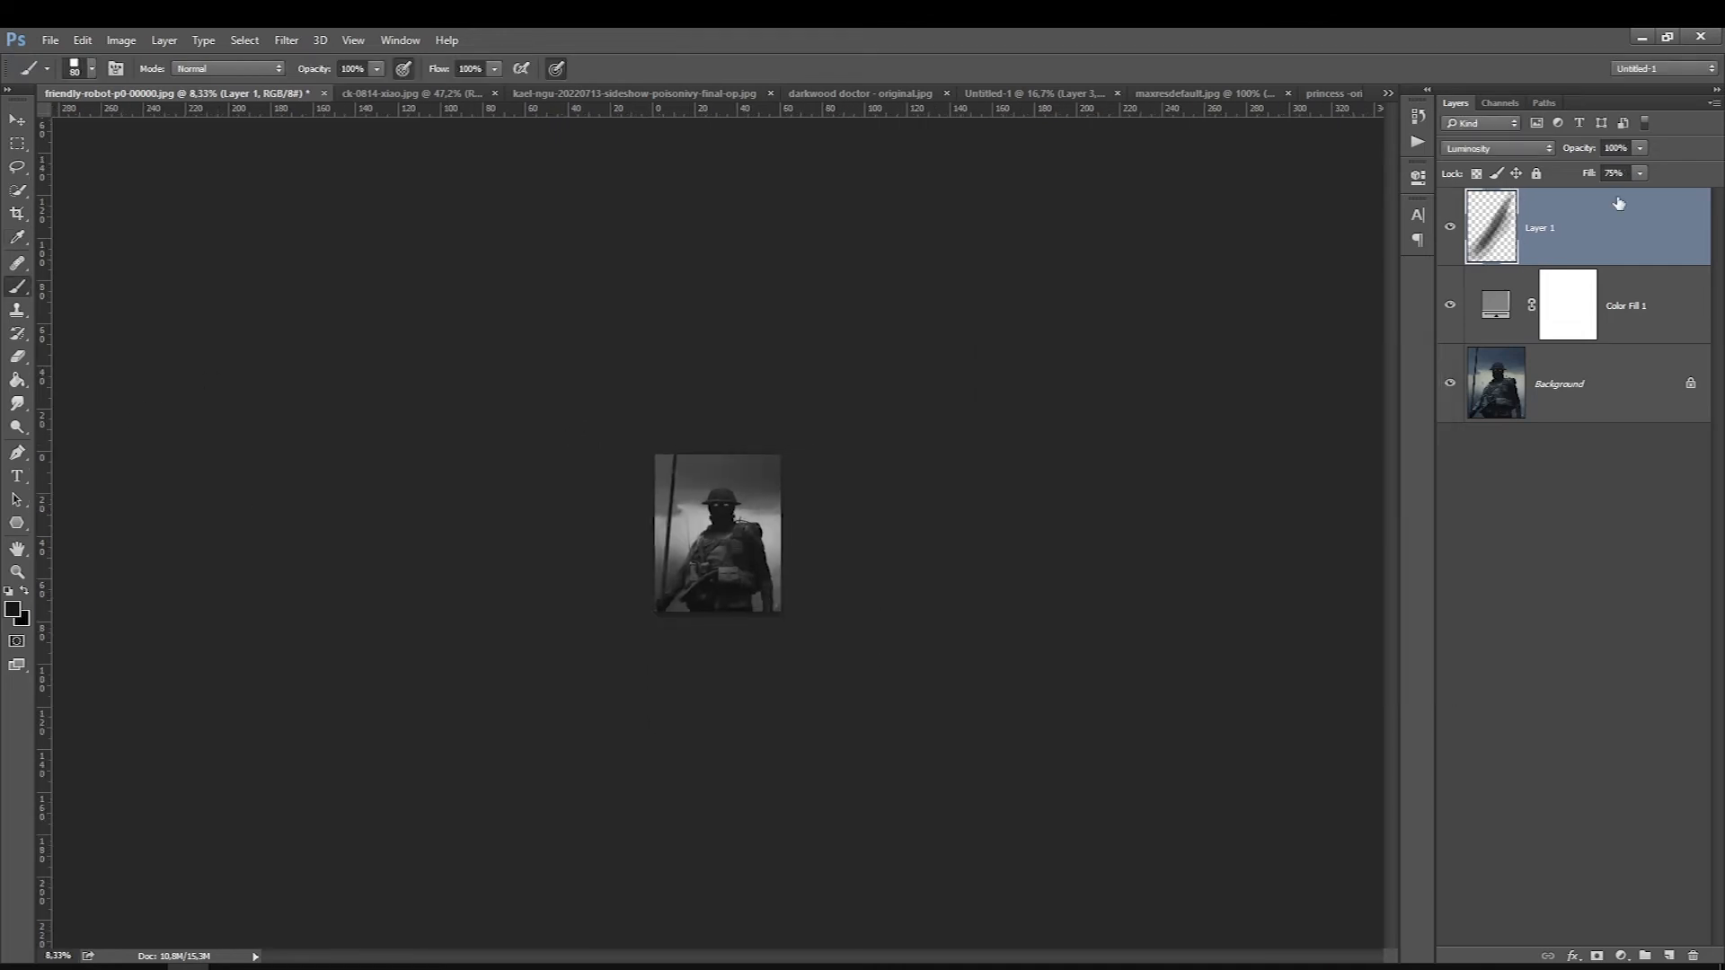
- Compare the soldier's silhouette at a 4% thumbnail view with and without the darkened arm on Layer 1
key("ctrl+minus")
key("ctrl+minus")
key("ctrl+minus")
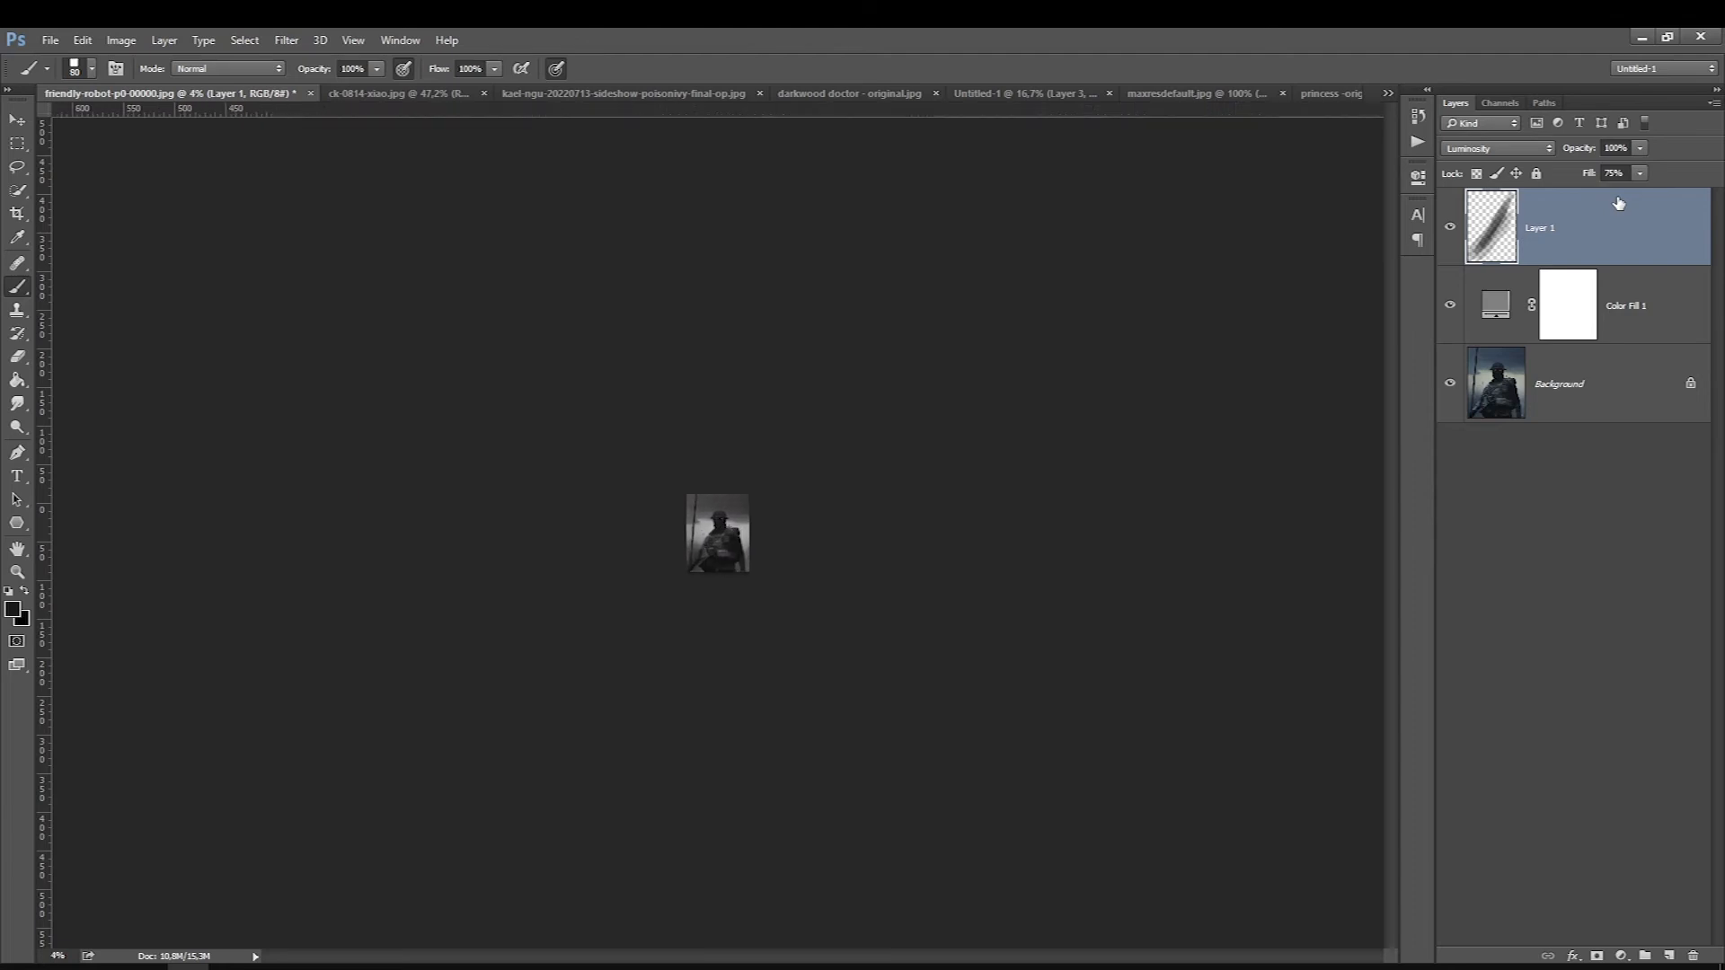
left_click(1449, 229)
left_click(1448, 229)
left_click(1449, 227)
left_click(1448, 227)
left_click(1449, 228)
left_click(1449, 228)
left_click(1448, 228)
left_click(1449, 228)
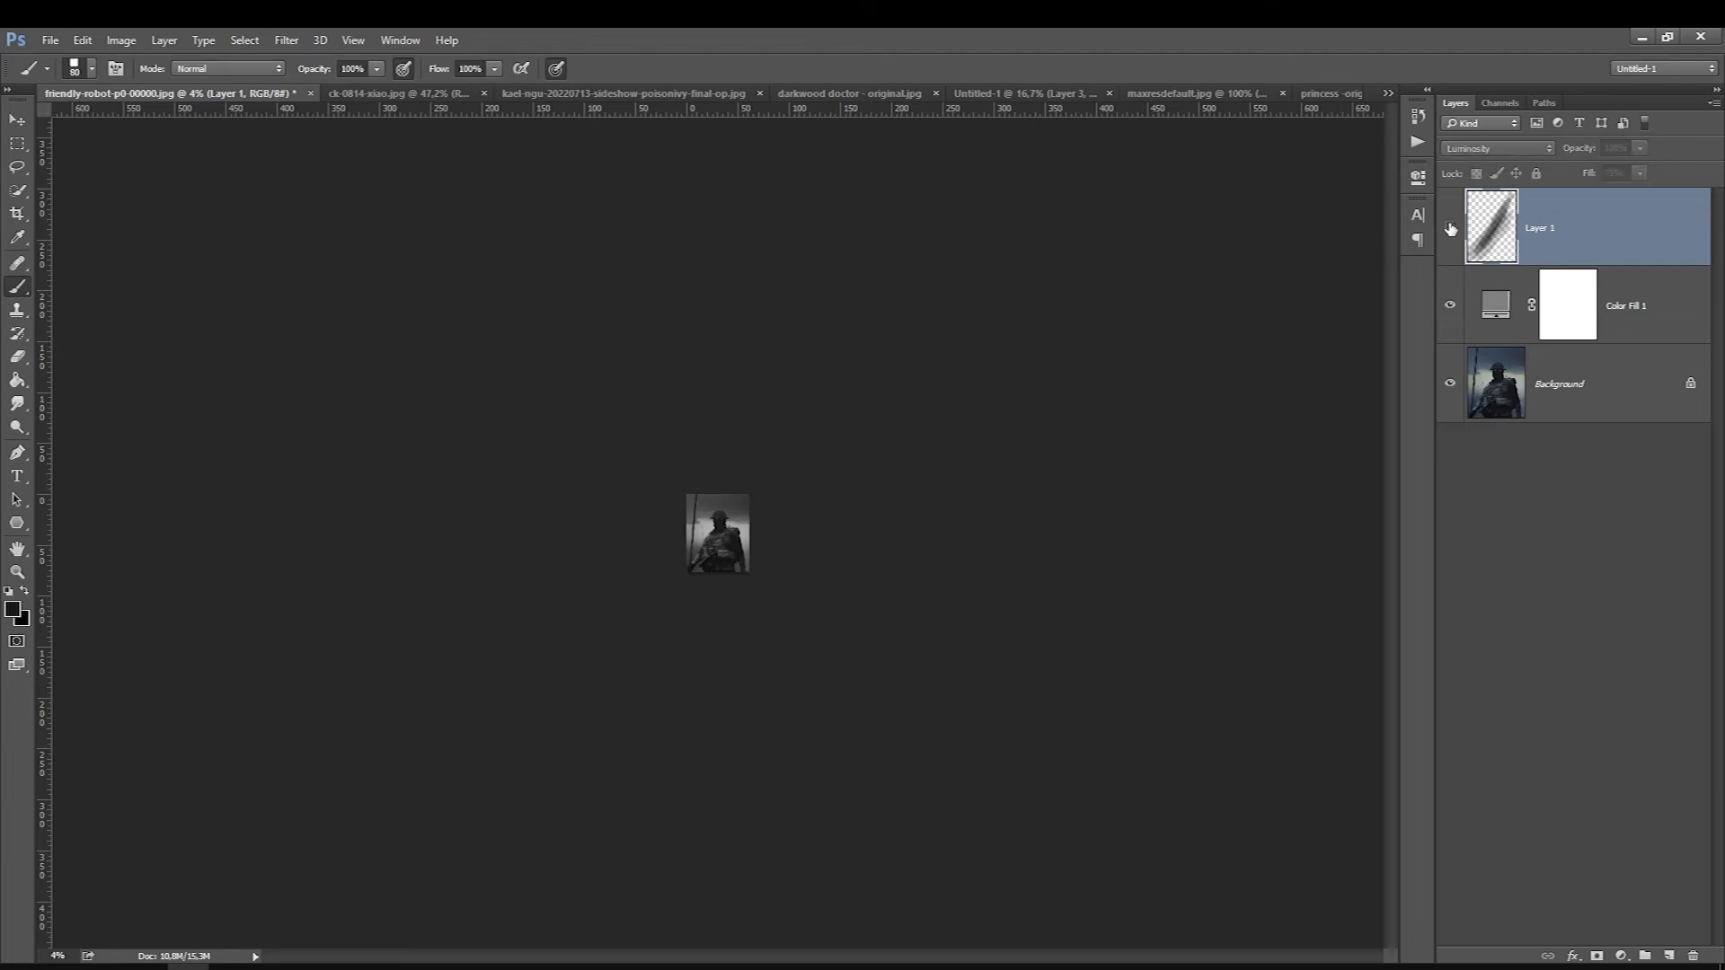
left_click(1449, 228)
left_click(1448, 228)
left_click(1448, 228)
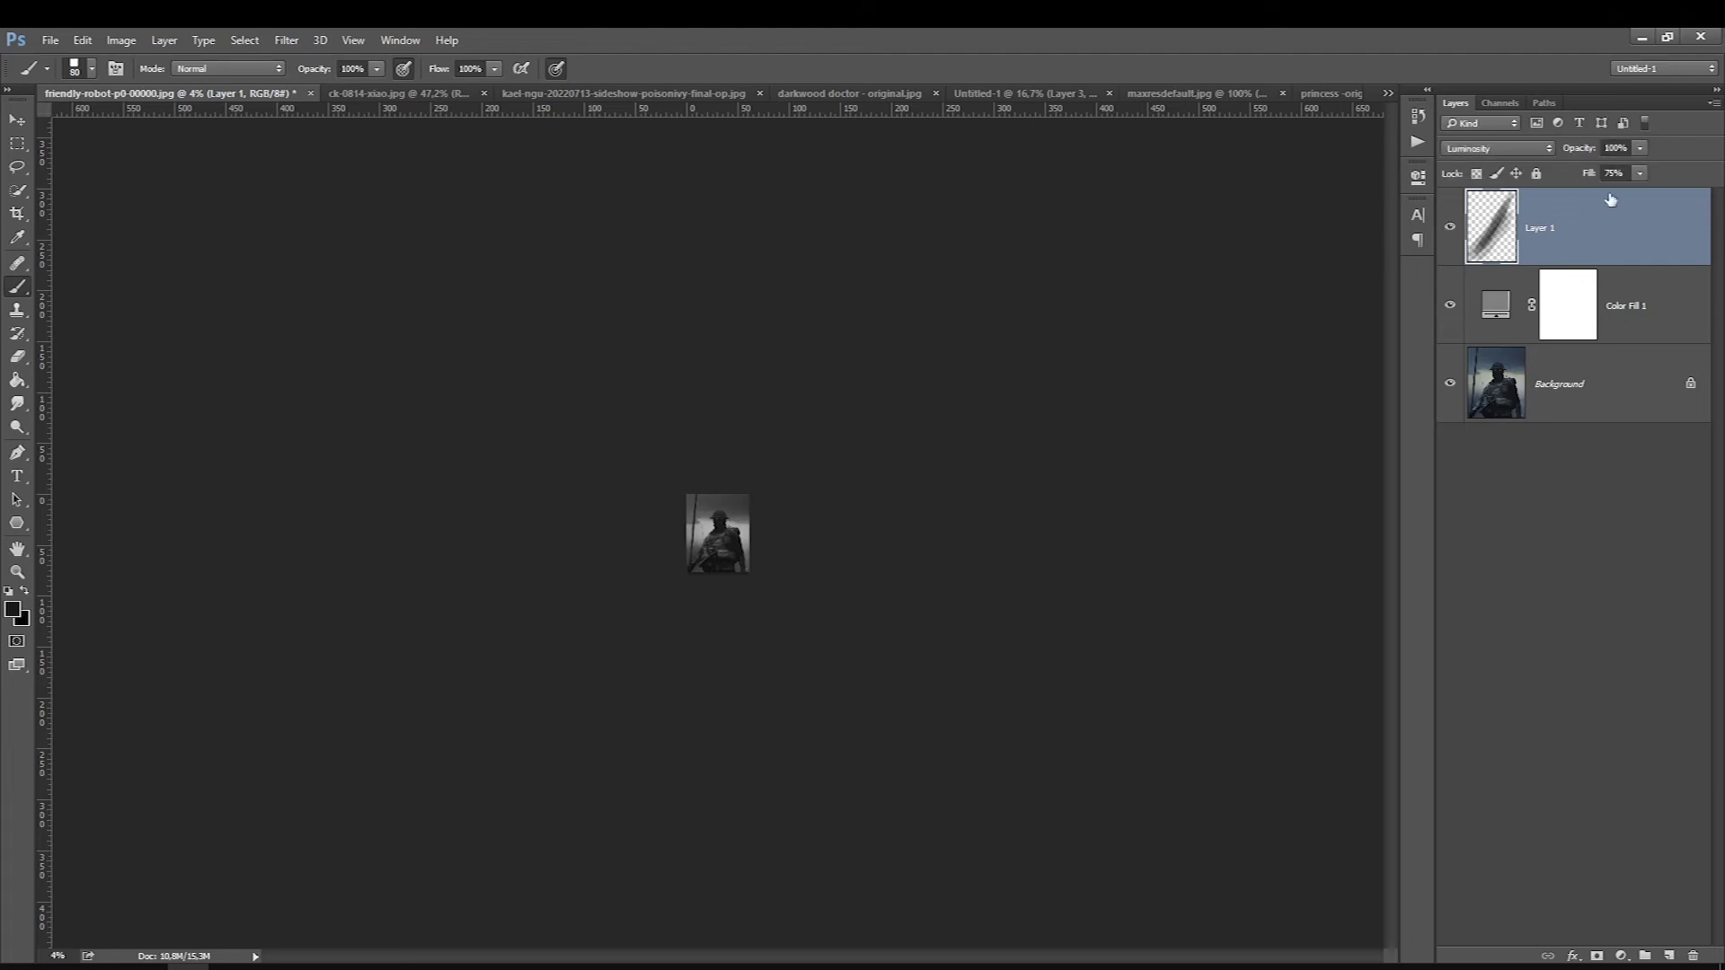
- On a new layer in the ck-0814-xiao image, mark a pink X over the bright mist beside the woman's leg
left_click(1562, 392)
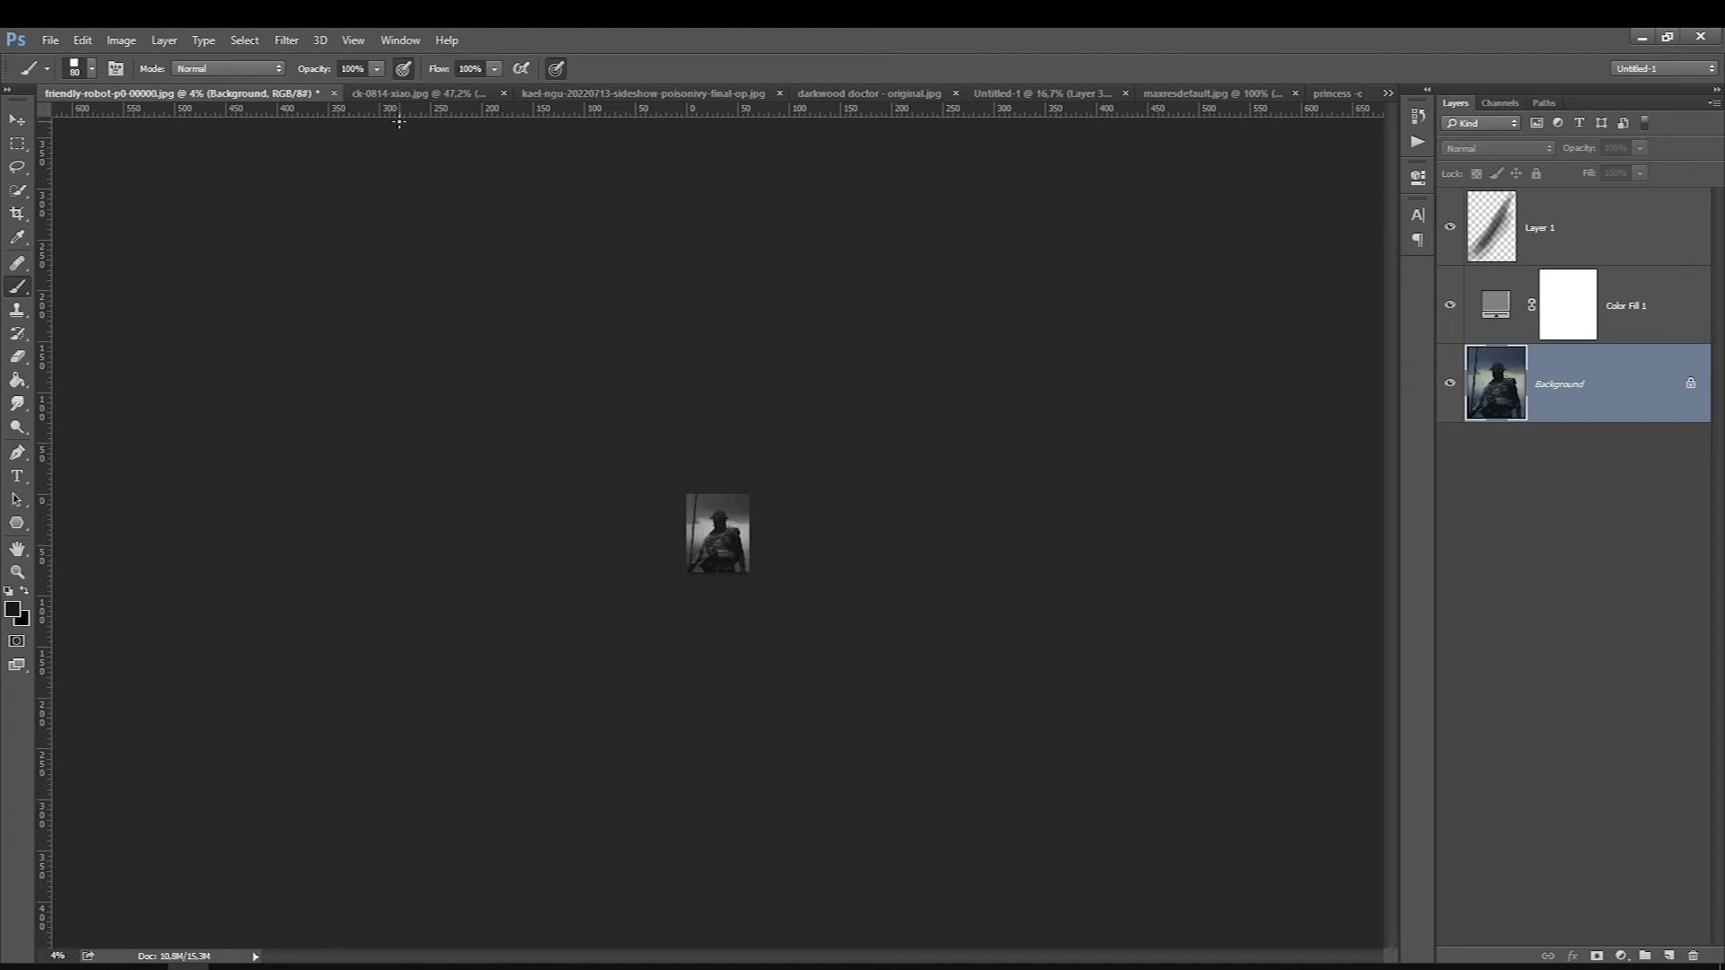
left_click(401, 93)
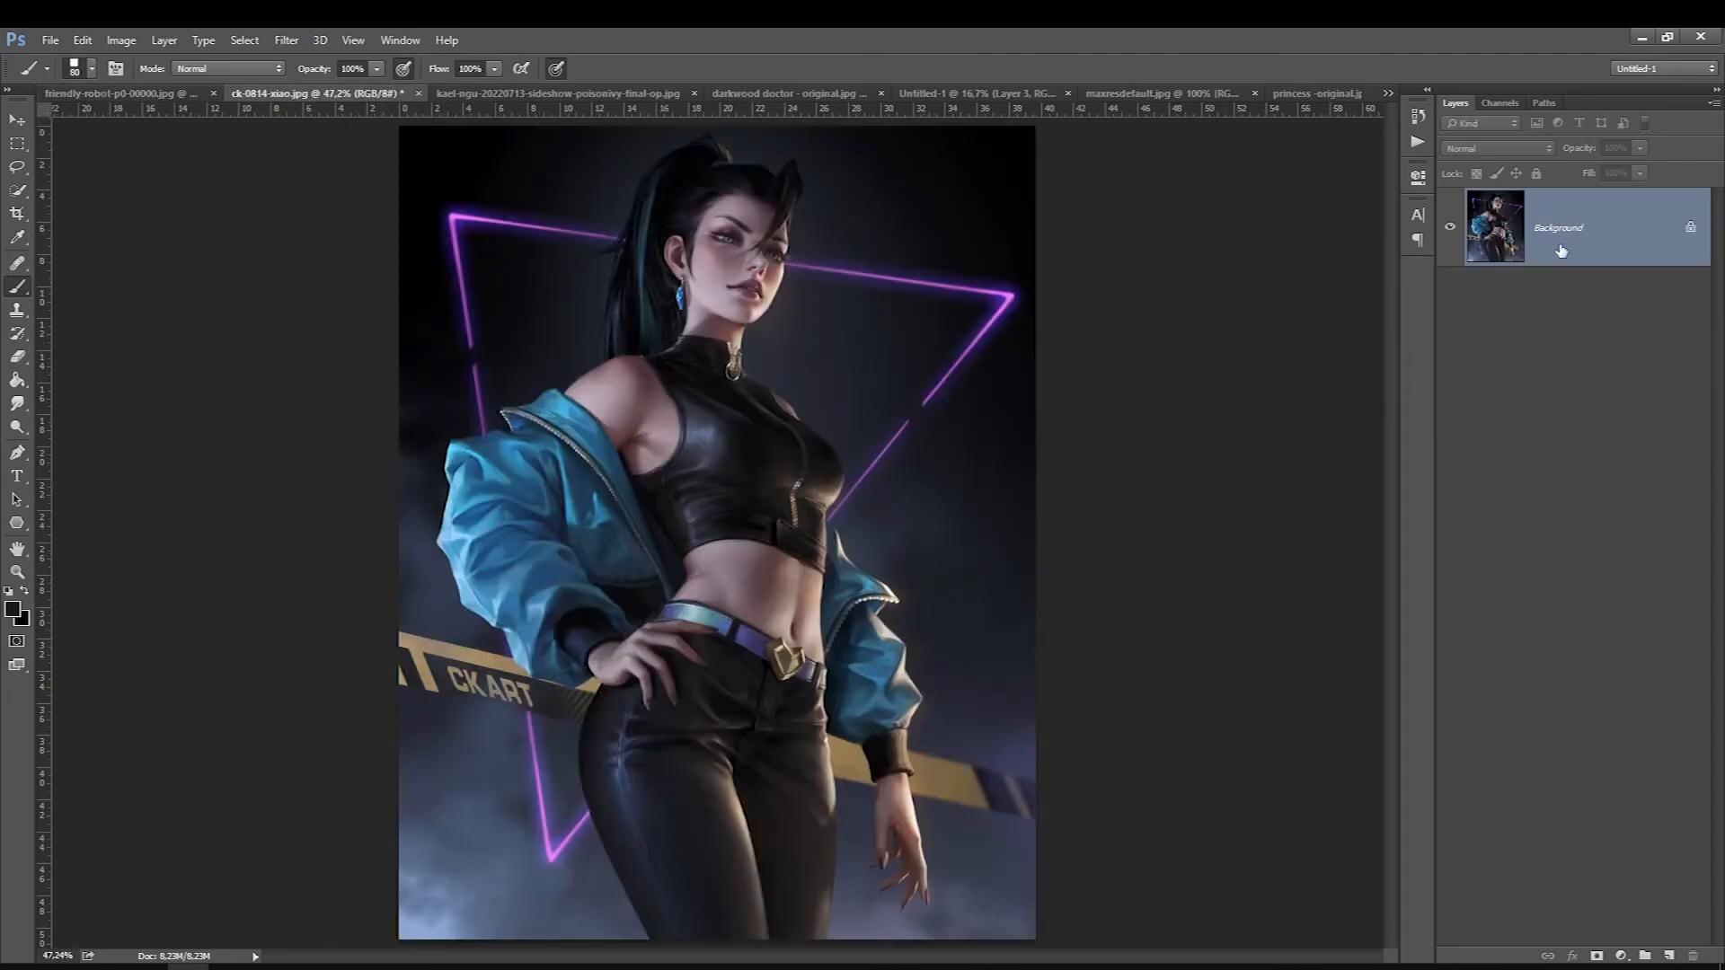
key("ctrl+minus")
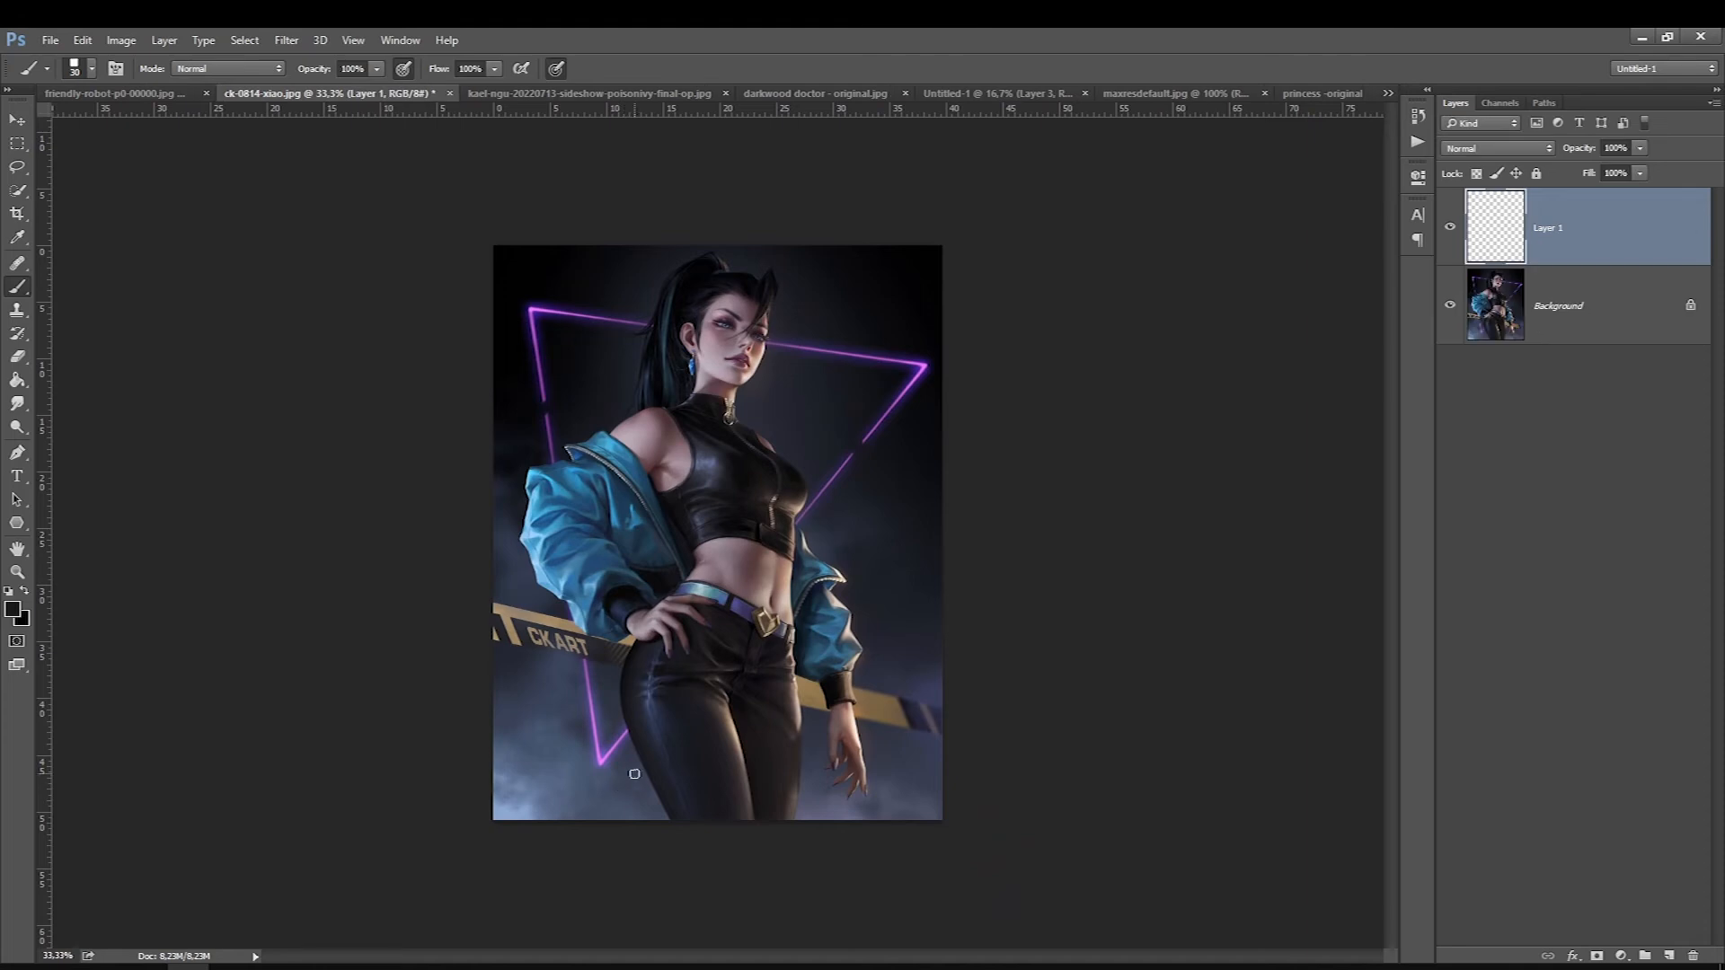
mouse_move(634, 773)
left_mouse_down()
mouse_move(574, 812)
mouse_move(582, 766)
left_mouse_up()
left_click(13, 610)
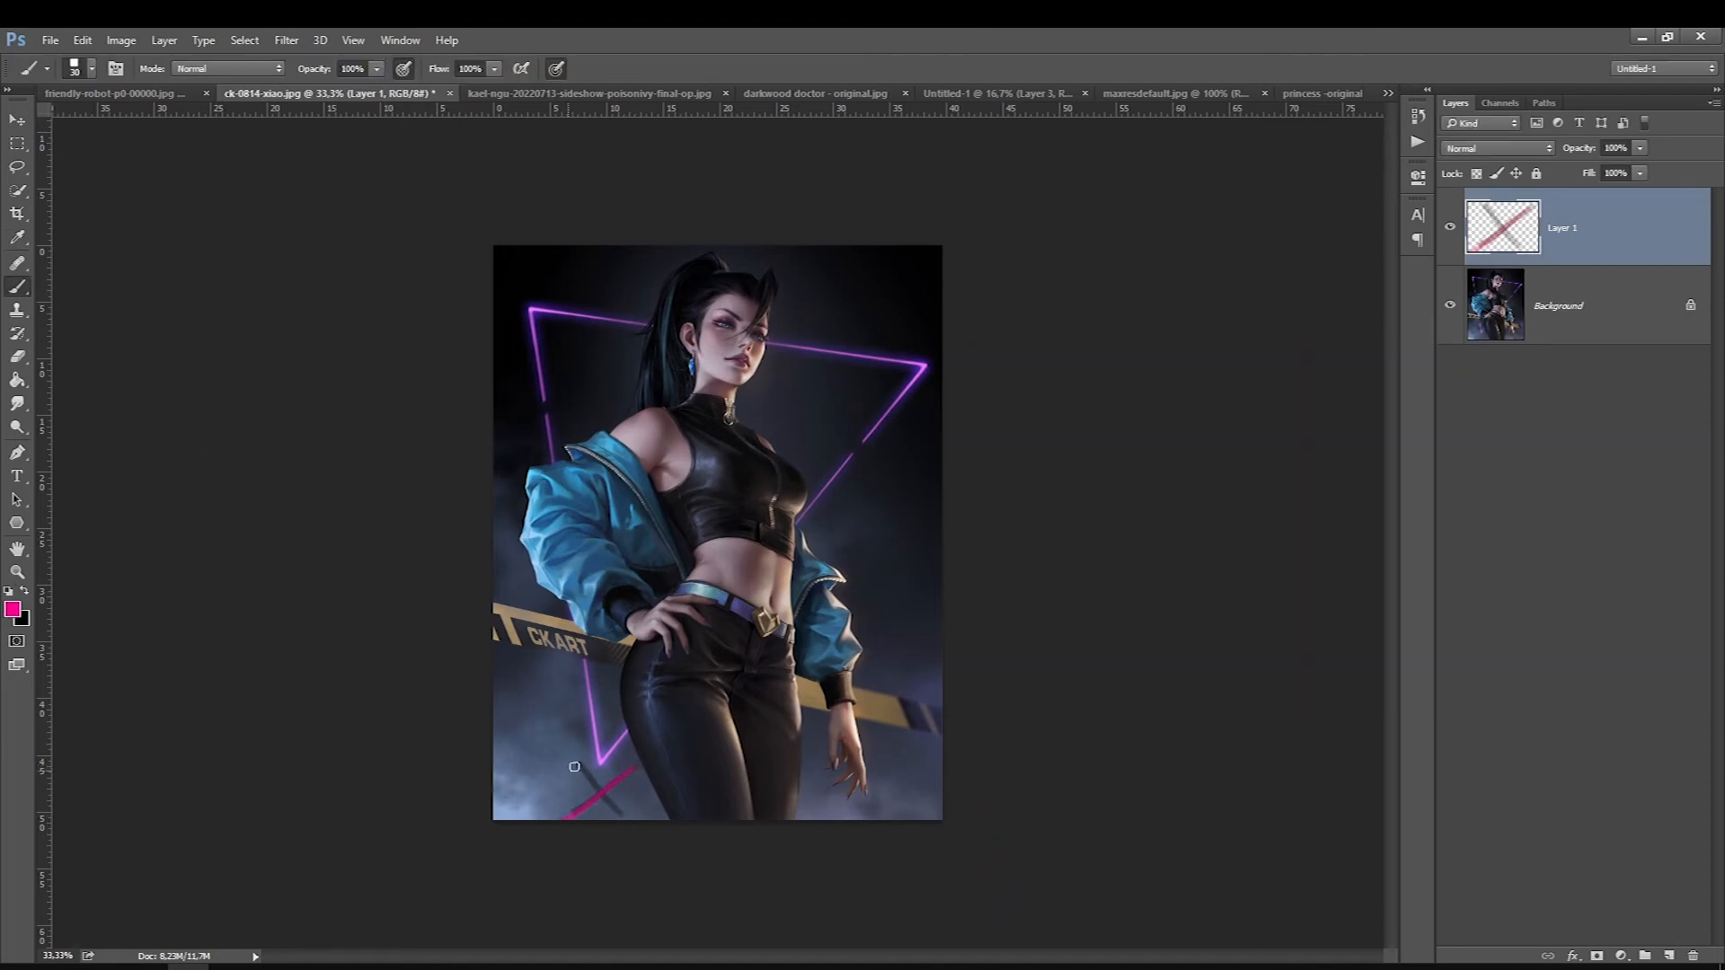
left_click_drag(575, 766, 622, 818)
- Outline the woman's outer thigh, the dark background beside her jaw and the ponytail's edge in pink, with an arrow toward the jaw
mouse_move(626, 704)
left_mouse_down()
mouse_move(684, 841)
mouse_move(621, 713)
mouse_move(677, 834)
mouse_move(638, 719)
mouse_move(644, 800)
mouse_move(659, 731)
mouse_move(648, 843)
left_mouse_up()
key("]")
key("]")
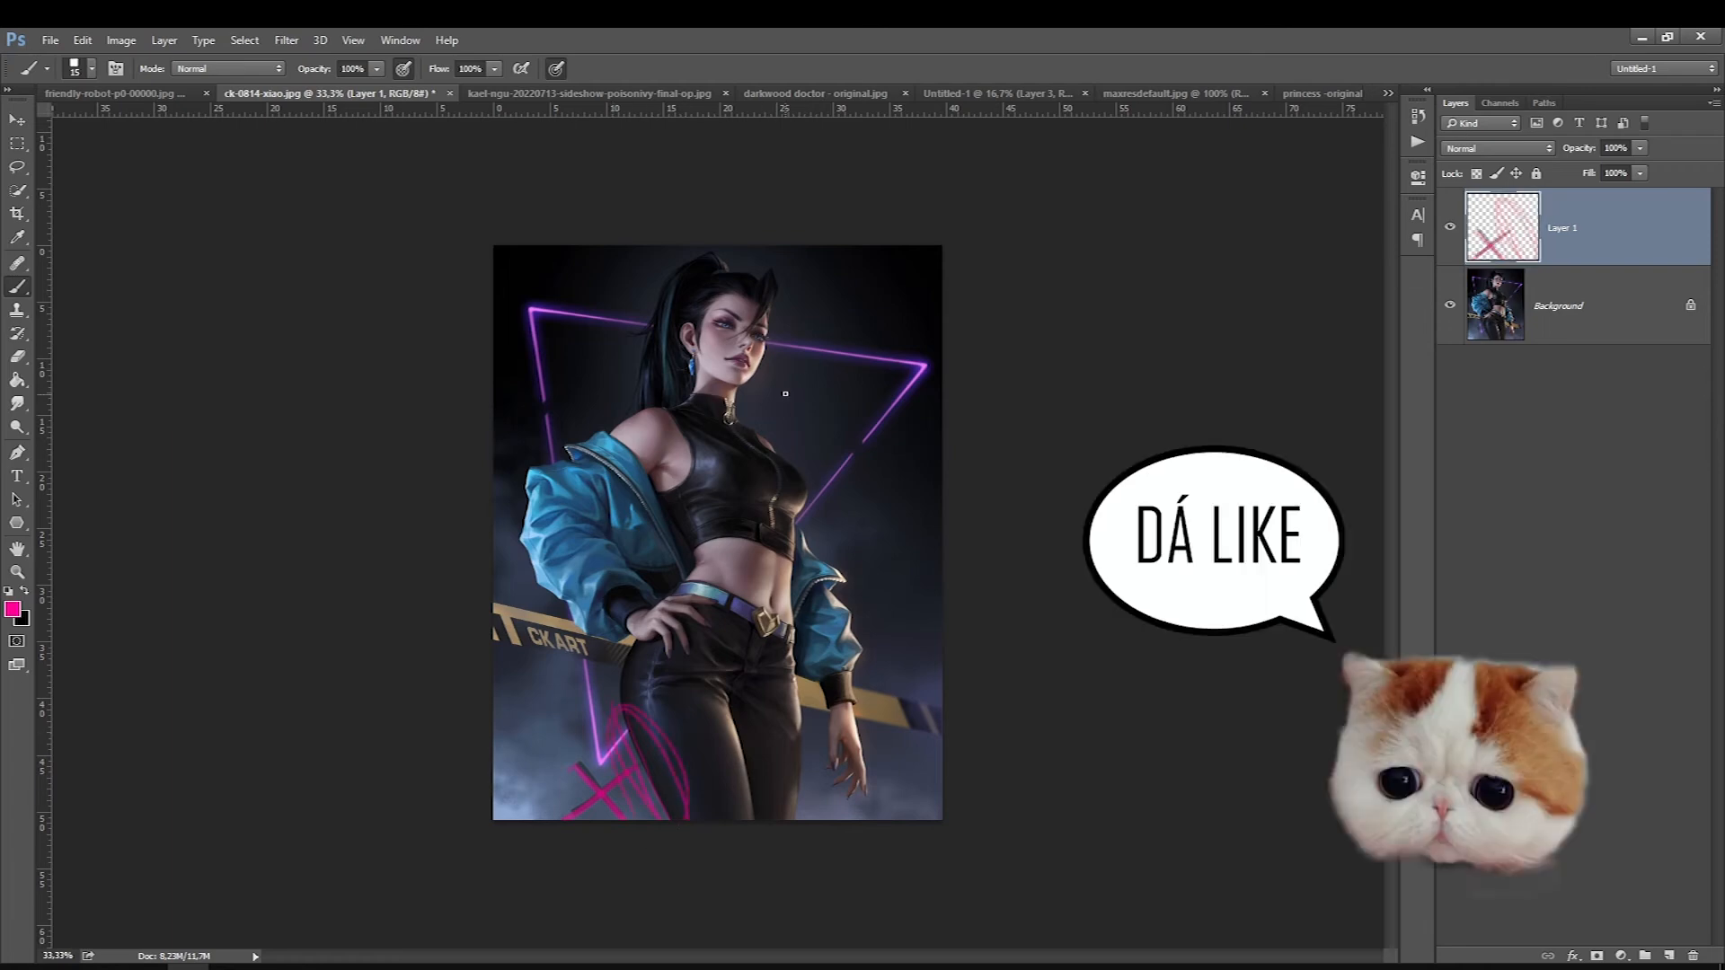
mouse_move(763, 406)
left_mouse_down()
mouse_move(860, 522)
mouse_move(780, 384)
mouse_move(771, 403)
mouse_move(771, 338)
left_mouse_up()
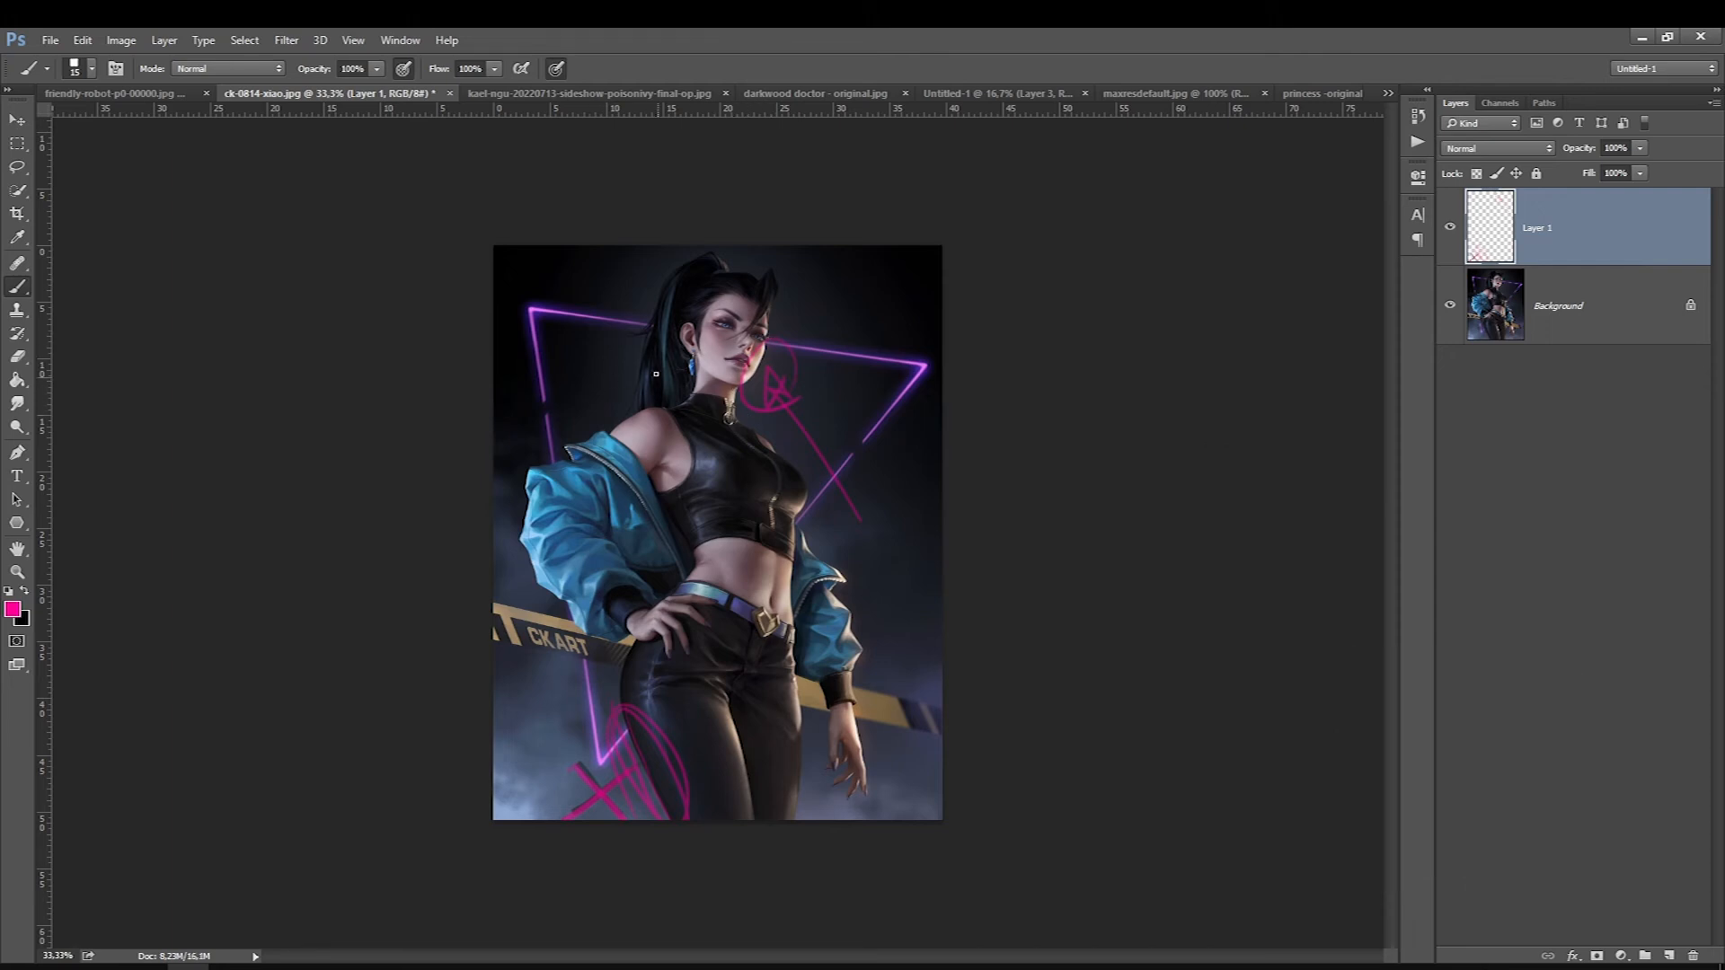
mouse_move(678, 272)
left_mouse_down()
mouse_move(664, 379)
mouse_move(629, 369)
mouse_move(648, 401)
mouse_move(663, 304)
mouse_move(669, 361)
left_mouse_up()
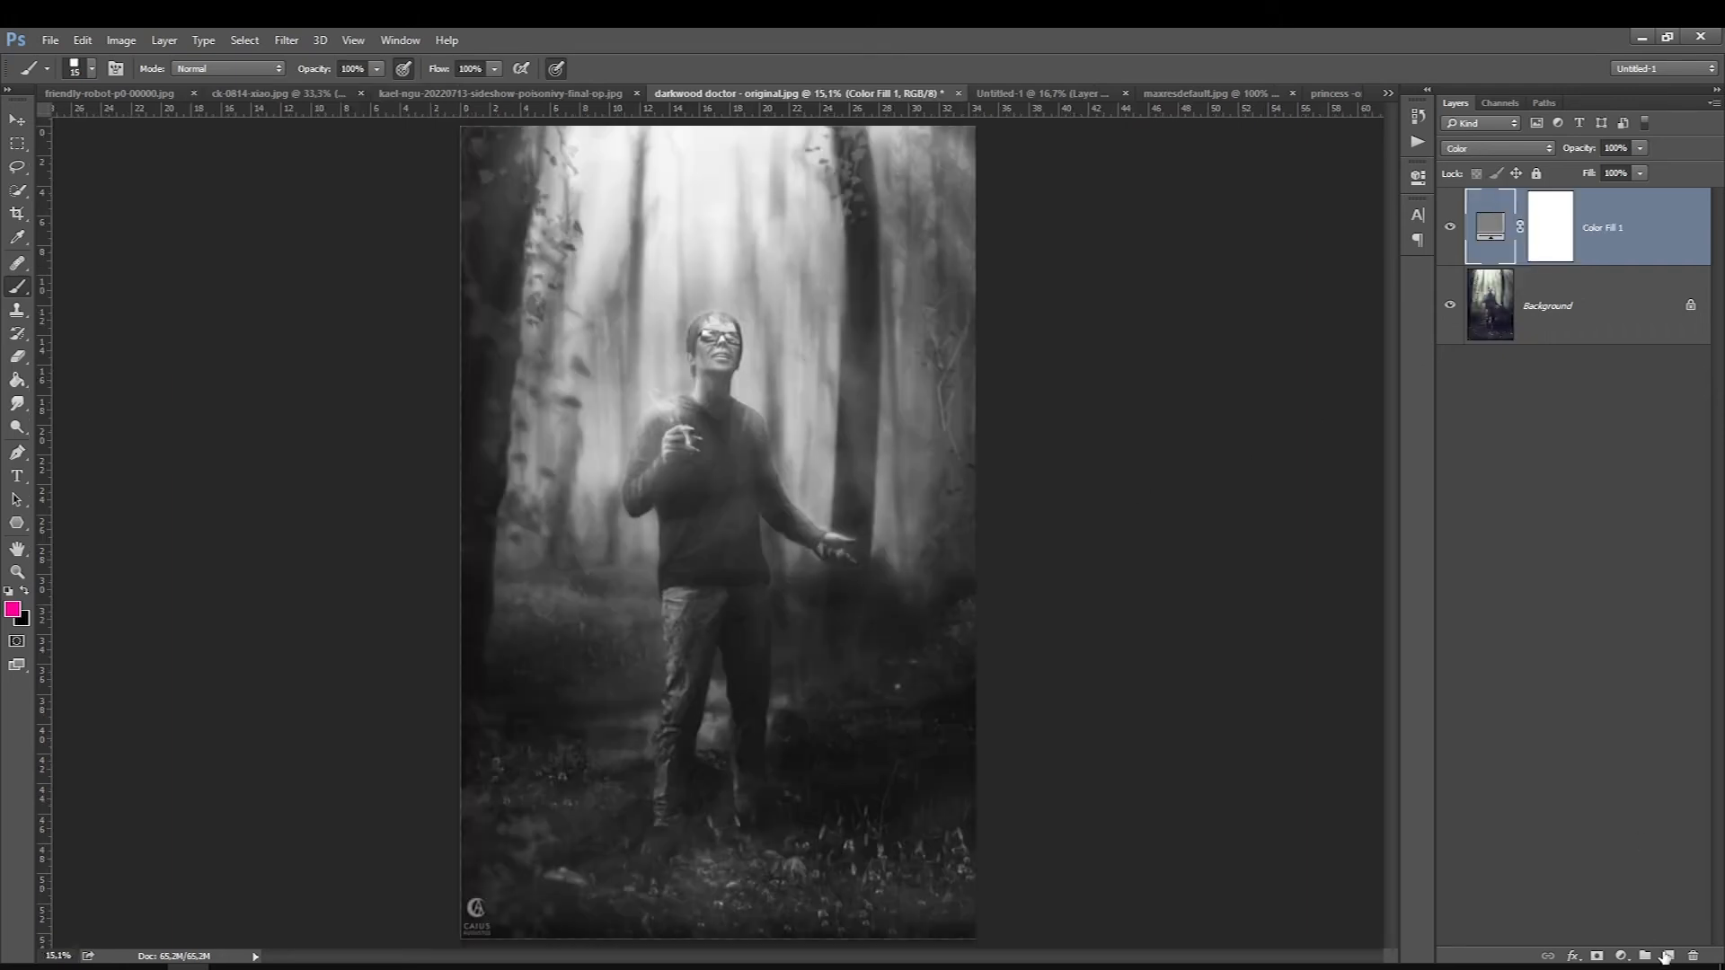
- On a new layer in the darkwood doctor image, circle the man's outstretched hand, the area beside his lower leg and both feet in pink
left_click(1668, 957)
mouse_move(837, 570)
left_mouse_down()
mouse_move(798, 563)
mouse_move(839, 565)
left_mouse_up()
left_click_drag(780, 690, 806, 710)
left_click_drag(729, 759, 757, 785)
mouse_move(647, 796)
left_mouse_down()
mouse_move(633, 841)
mouse_move(680, 822)
mouse_move(629, 817)
mouse_move(672, 836)
mouse_move(661, 797)
mouse_move(624, 811)
mouse_move(703, 824)
left_mouse_up()
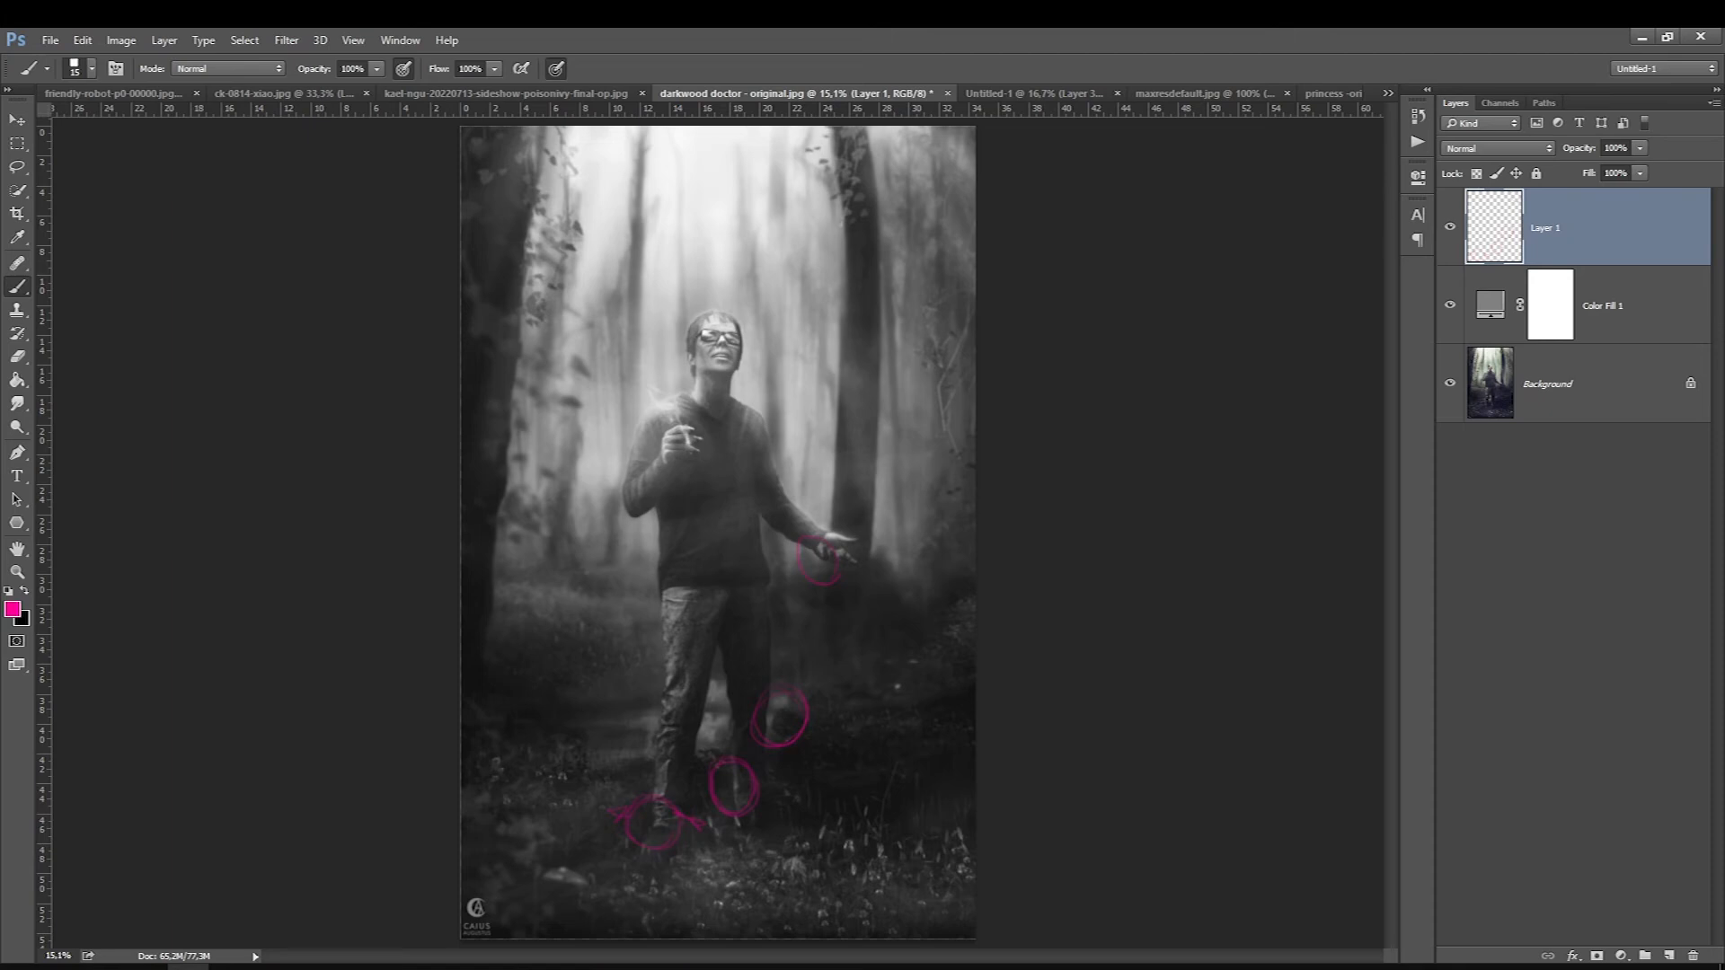
- In the kael-ngu poison ivy image, add an empty layer with a grey Solid Color fill beneath it for a greyscale view, and make Layer 1 active
left_click(1020, 97)
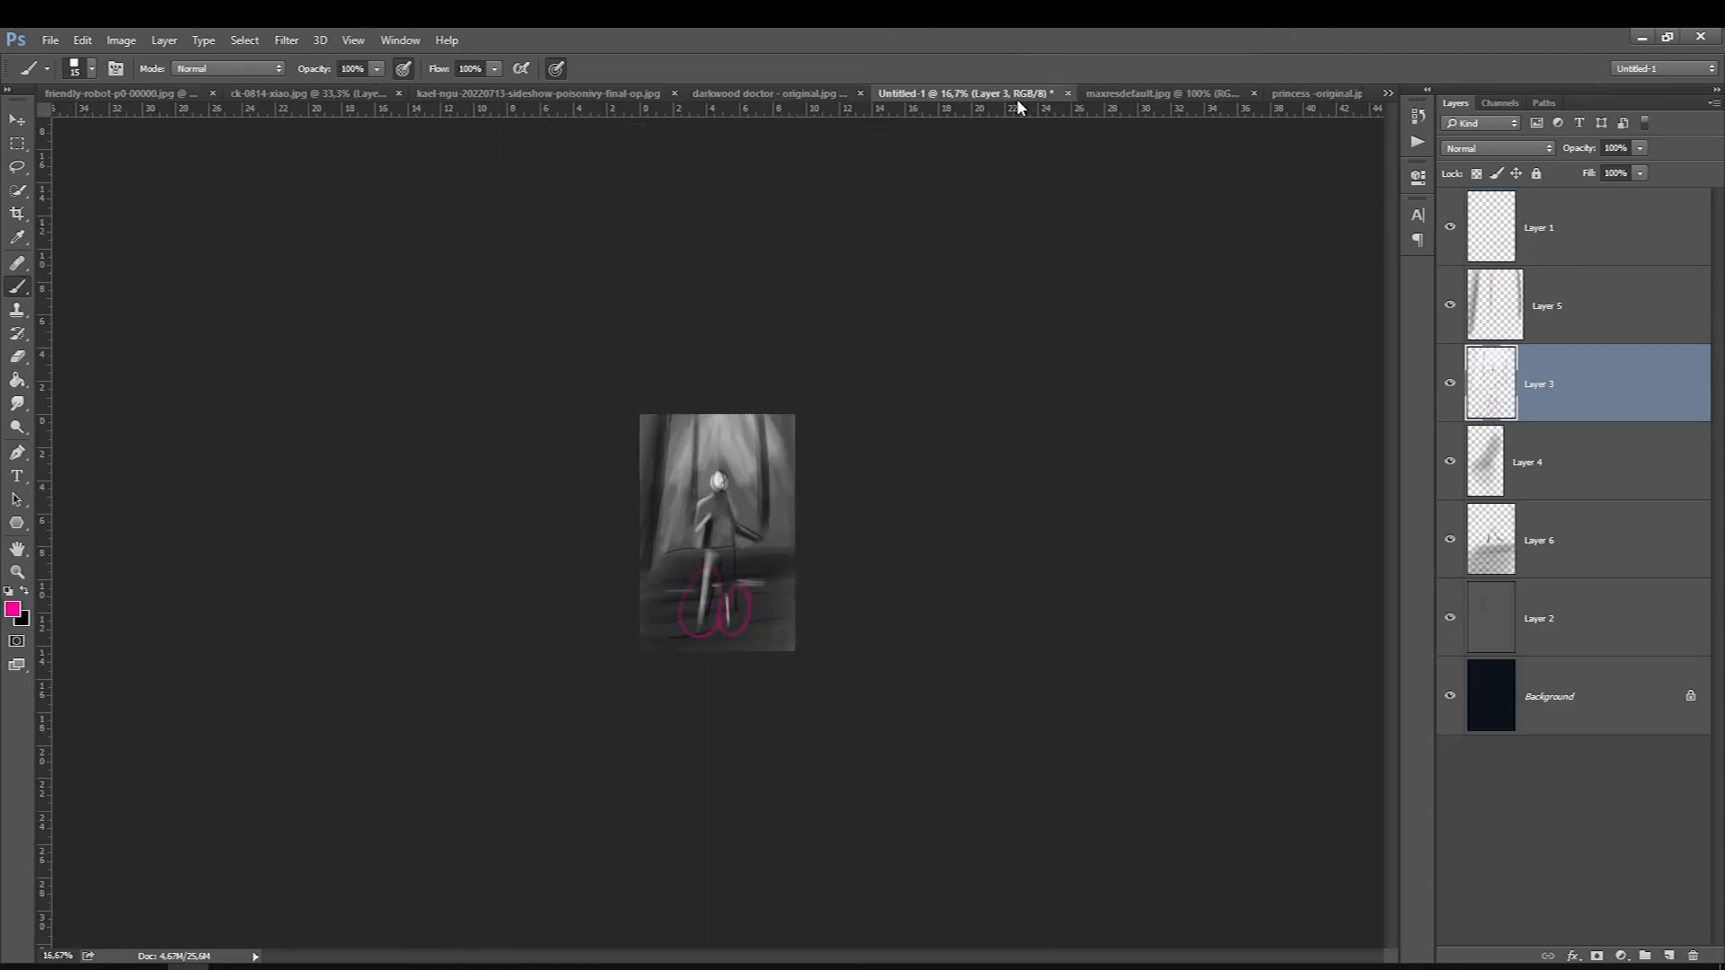
left_click(603, 93)
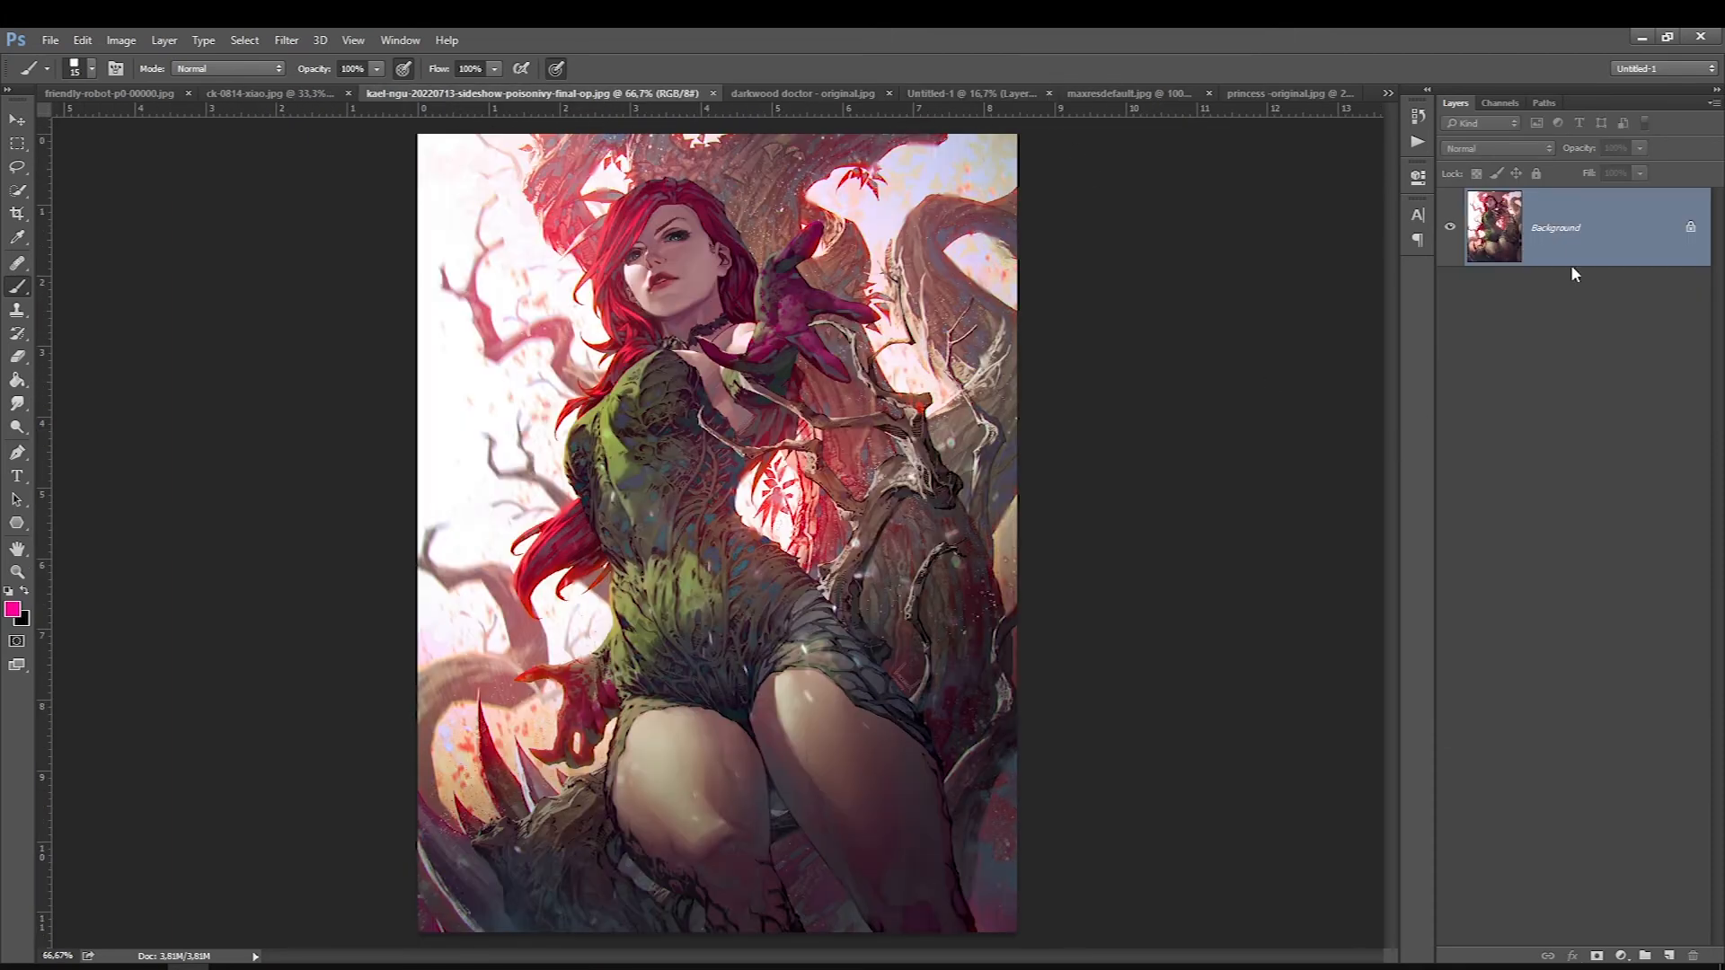
left_click(1669, 955)
left_click(1554, 320)
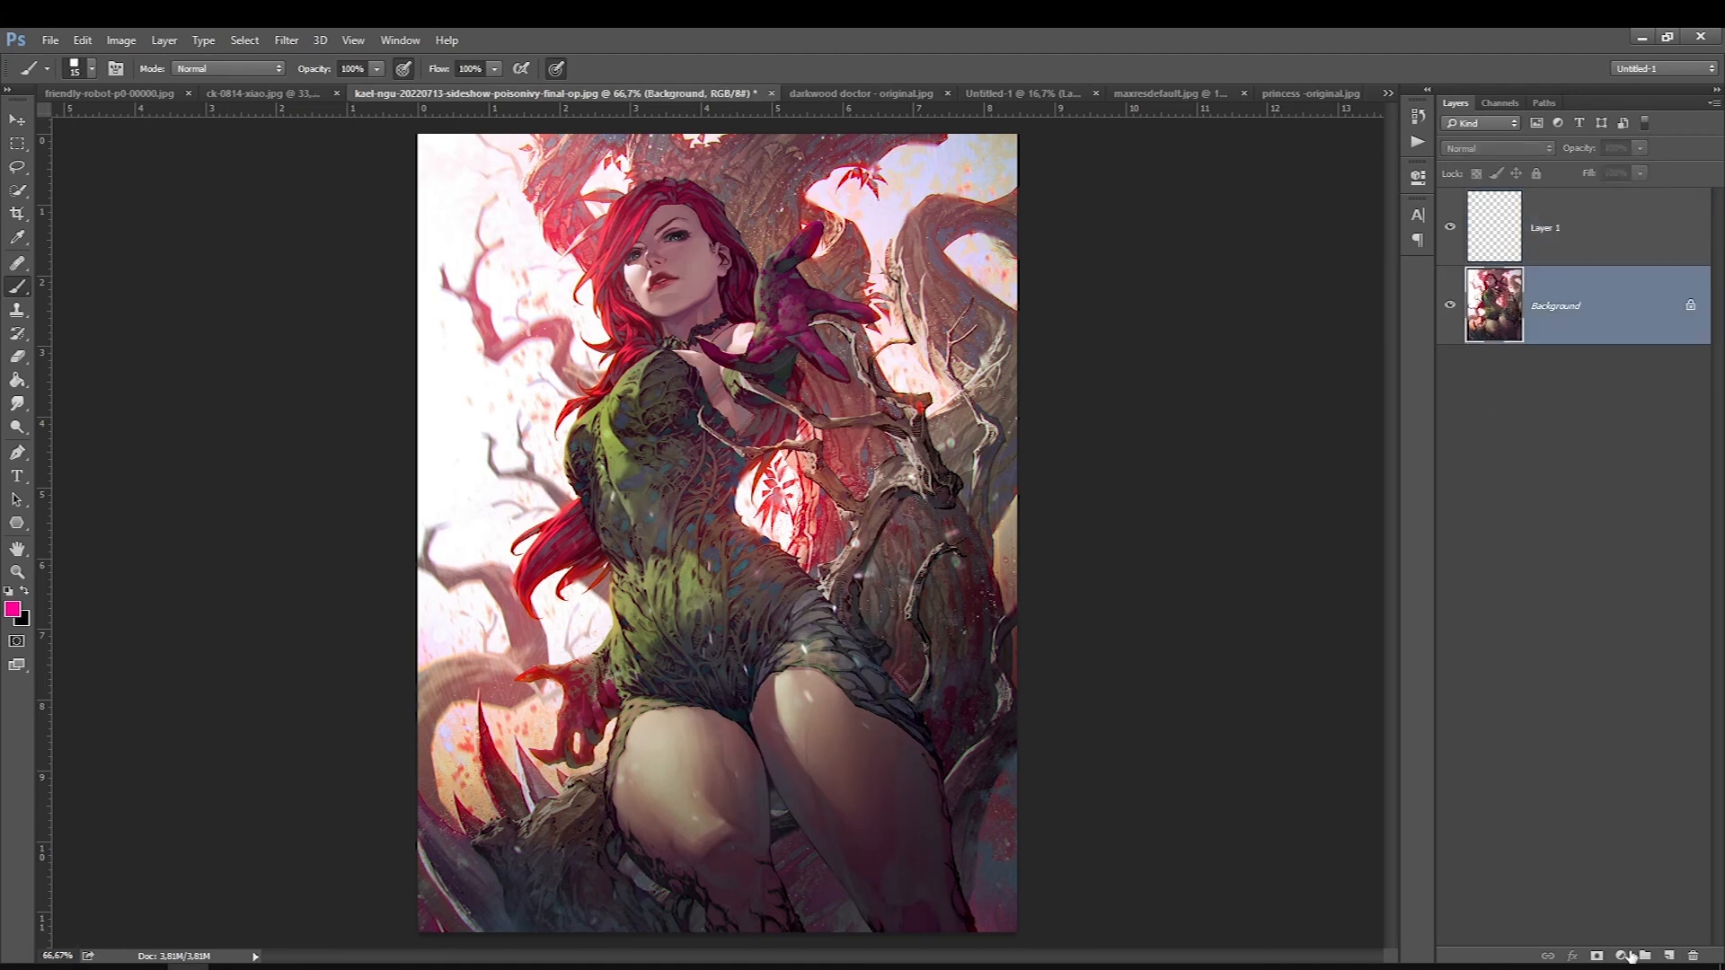
left_click(1622, 956)
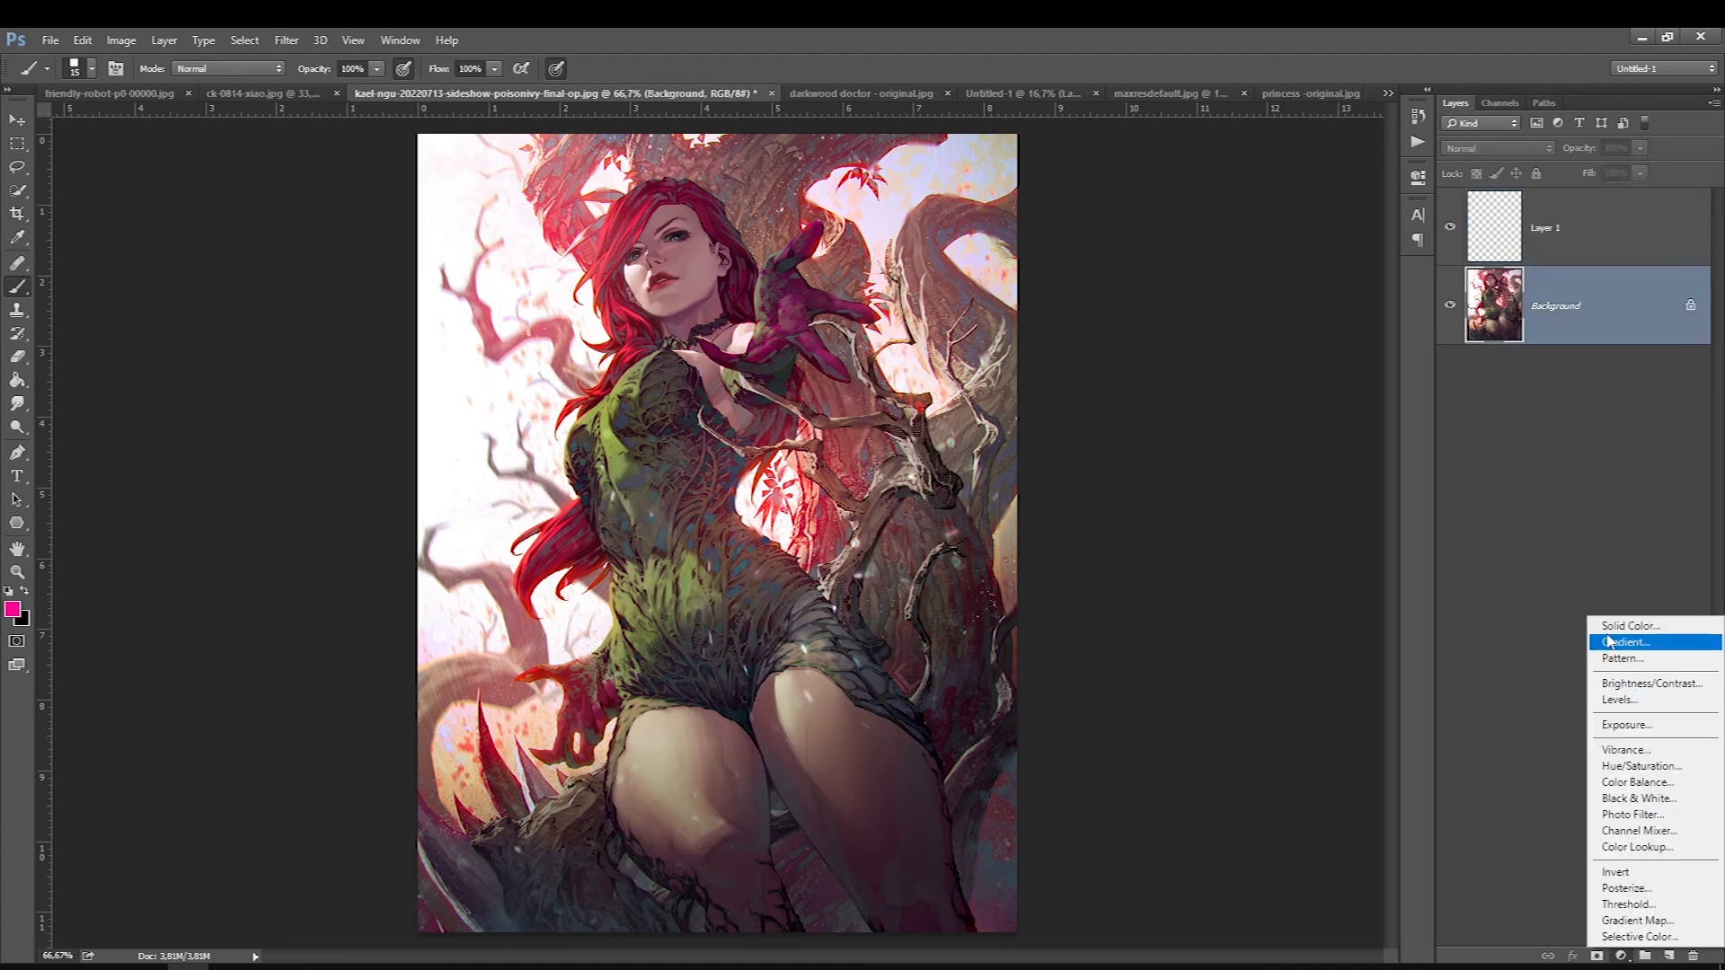
left_click(1617, 629)
left_click(1545, 229)
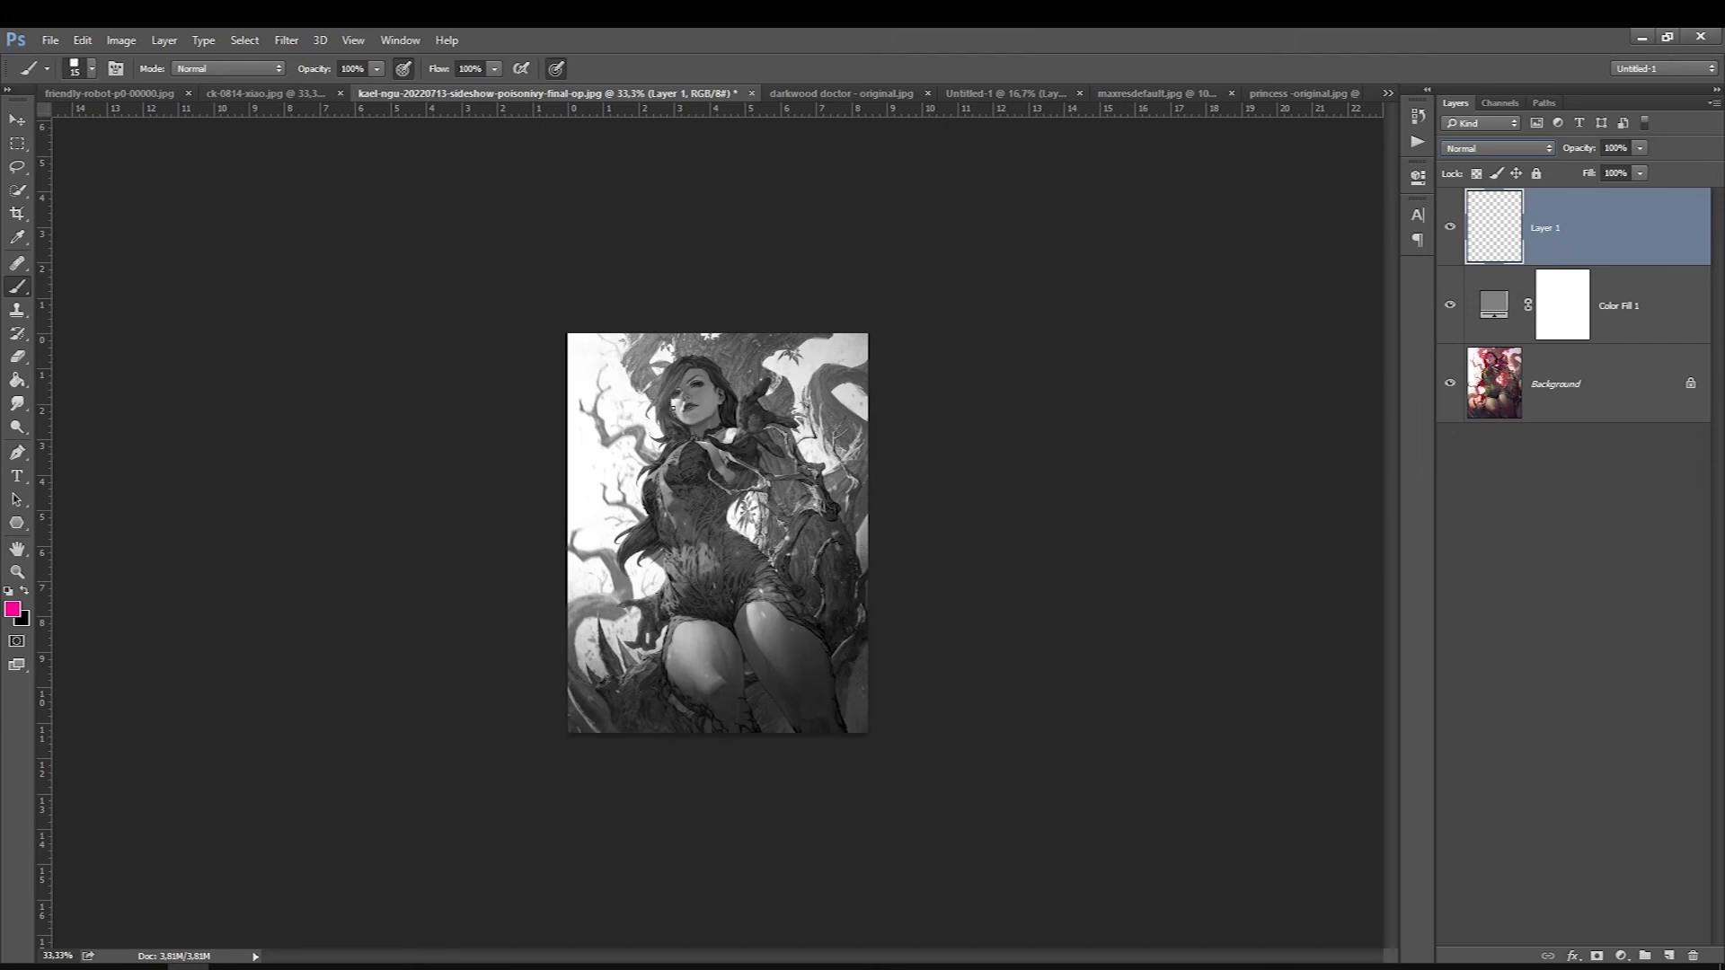
- Mark the edge of the woman's cheek, her back against the bright background and the dark lower corner beside her leg in pink
left_click_drag(670, 401, 687, 424)
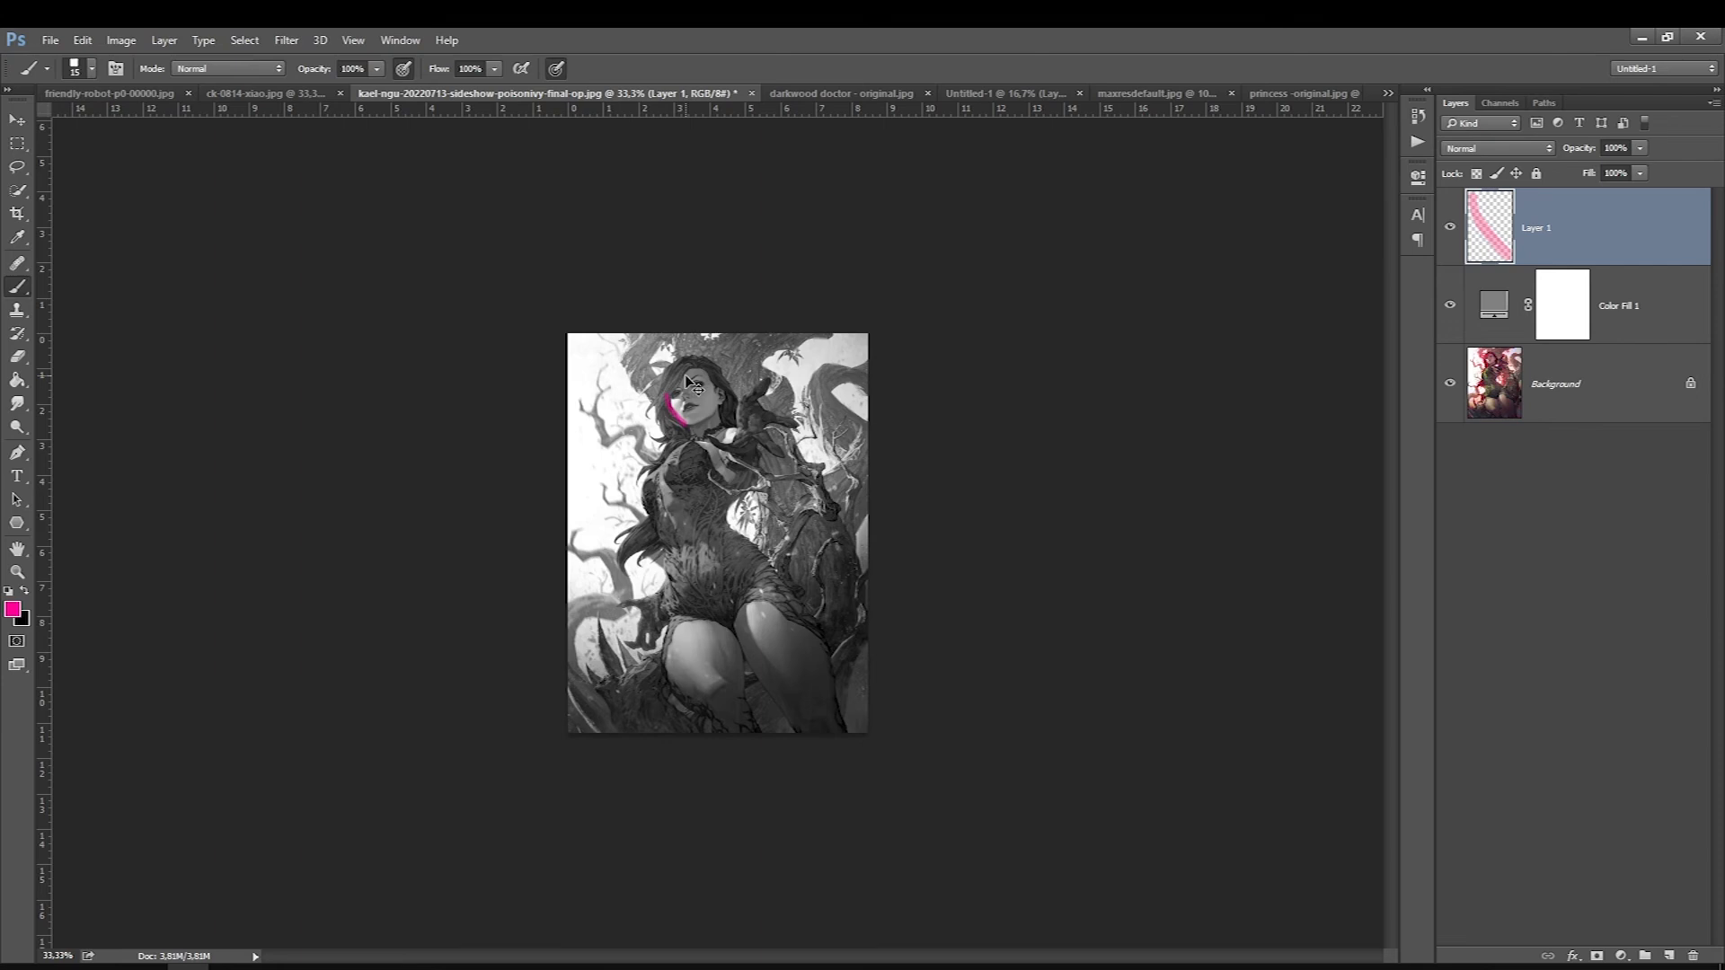
key("ctrl+z")
key("[")
key("alt+]")
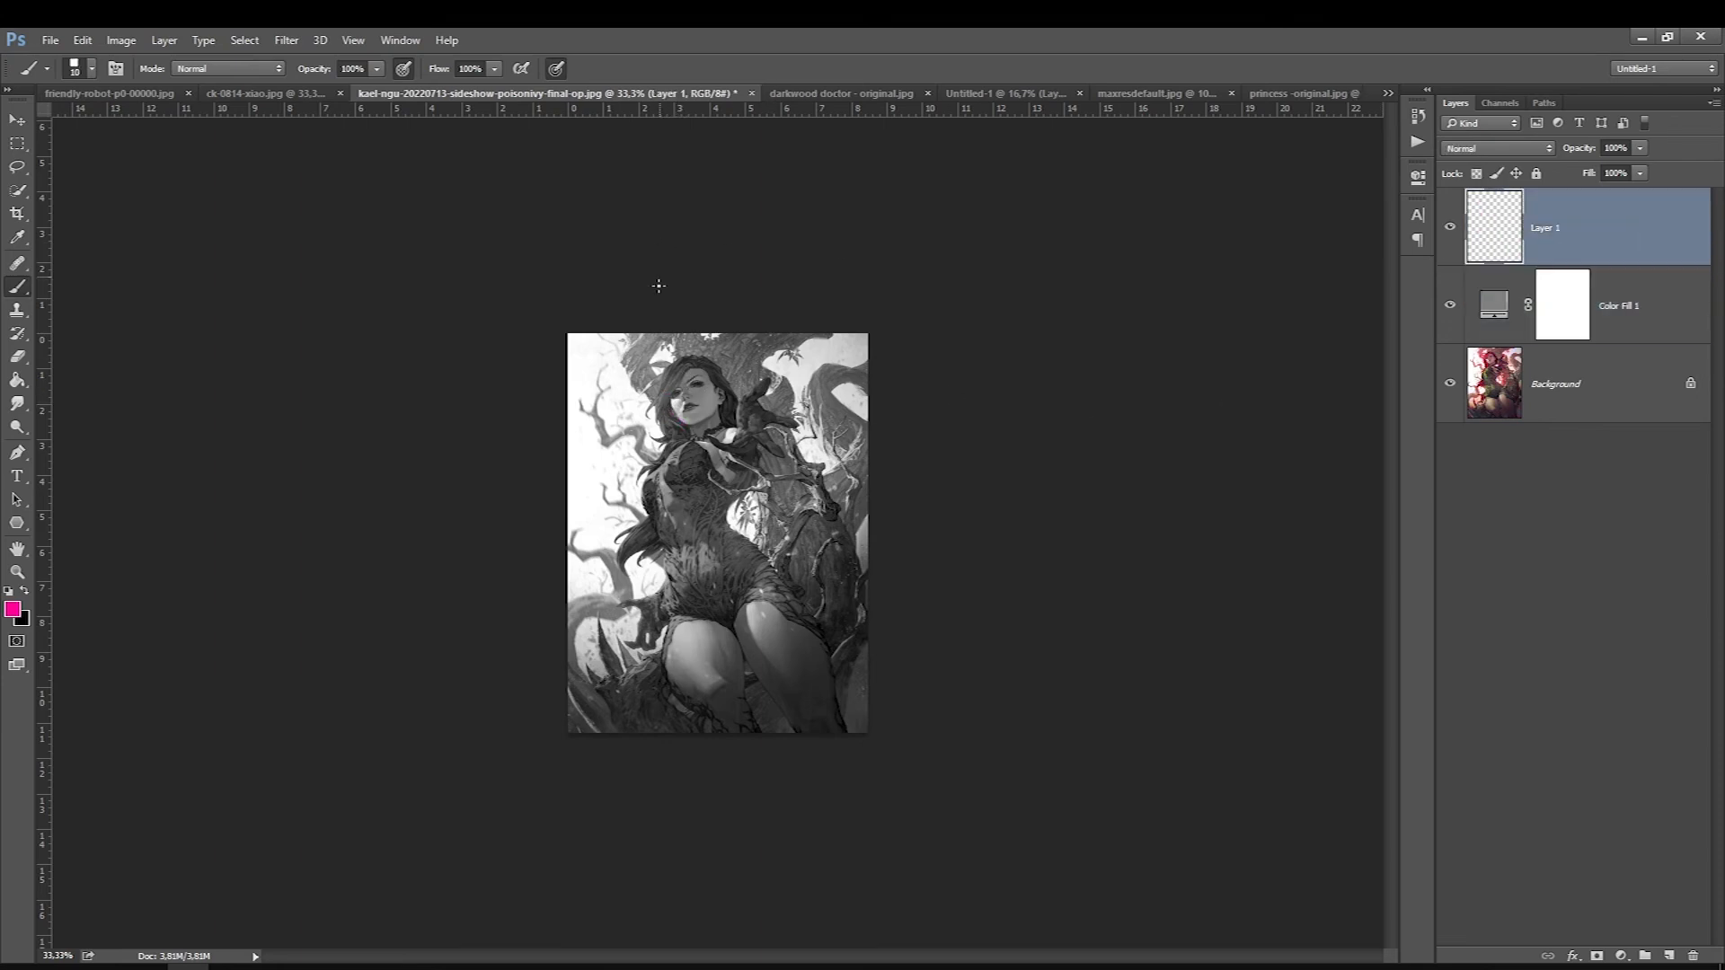
key("]")
left_click_drag(669, 398, 688, 428)
left_click_drag(633, 464, 663, 537)
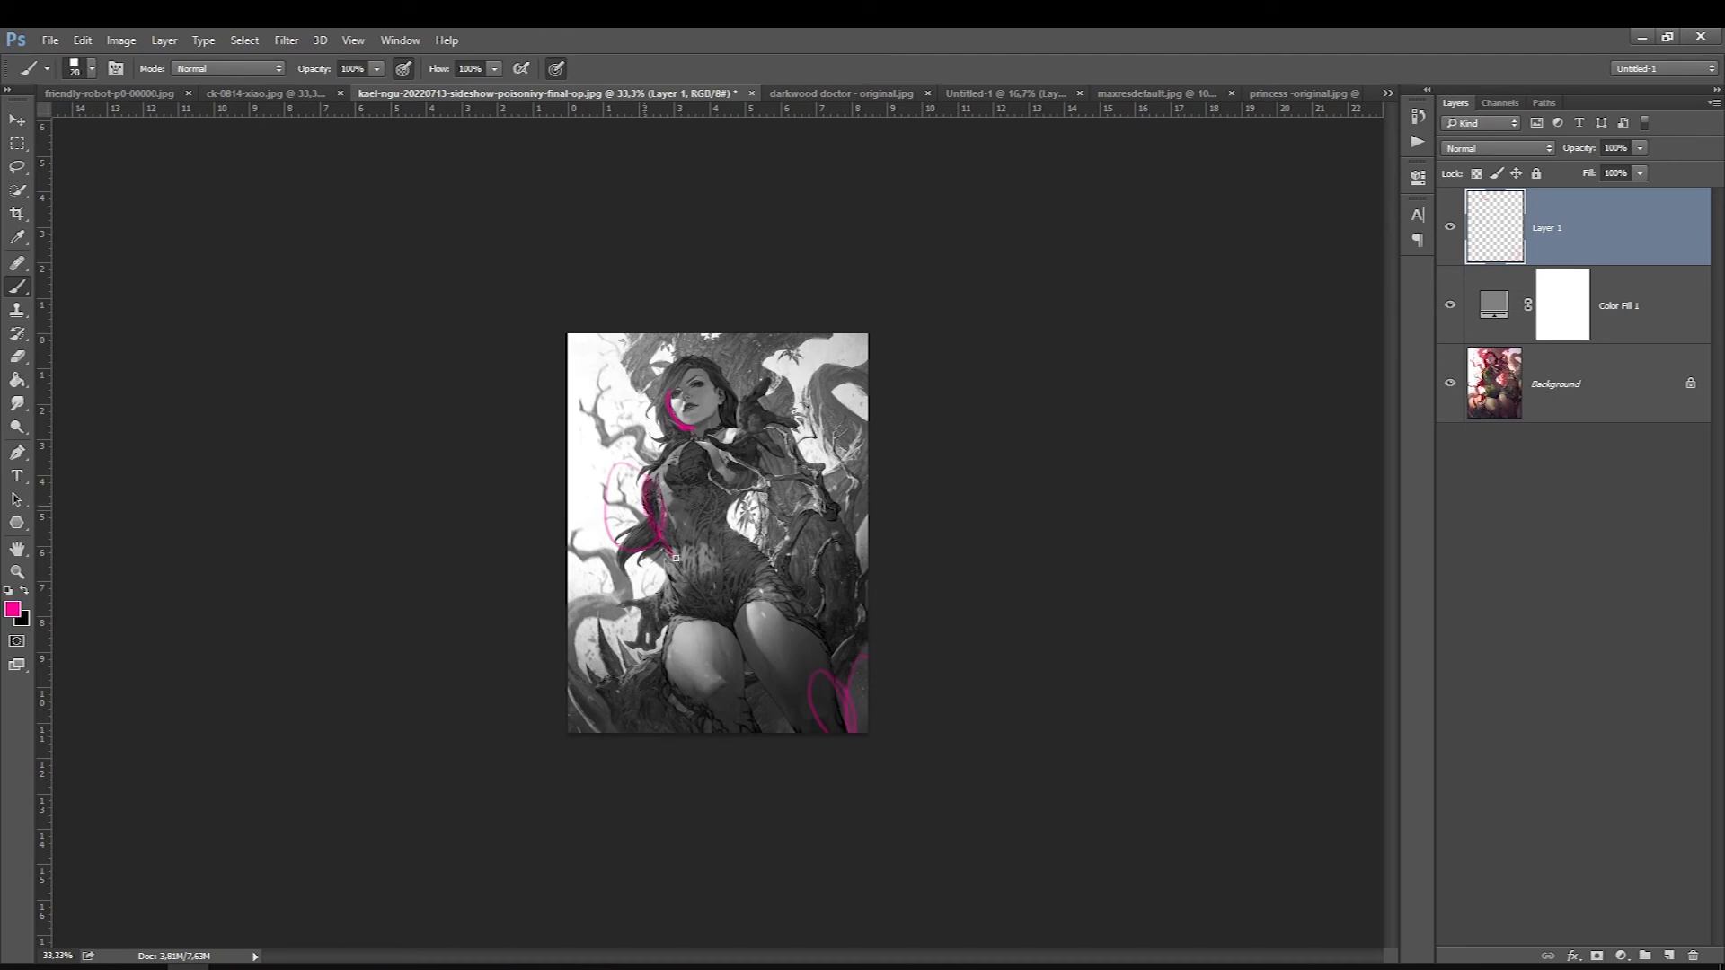
left_click_drag(593, 483, 634, 466)
- Replace the marked layer with an empty one, circle the bright background beside the woman's back in pink, and hide Layer 1
key("Delete")
left_click(1669, 956)
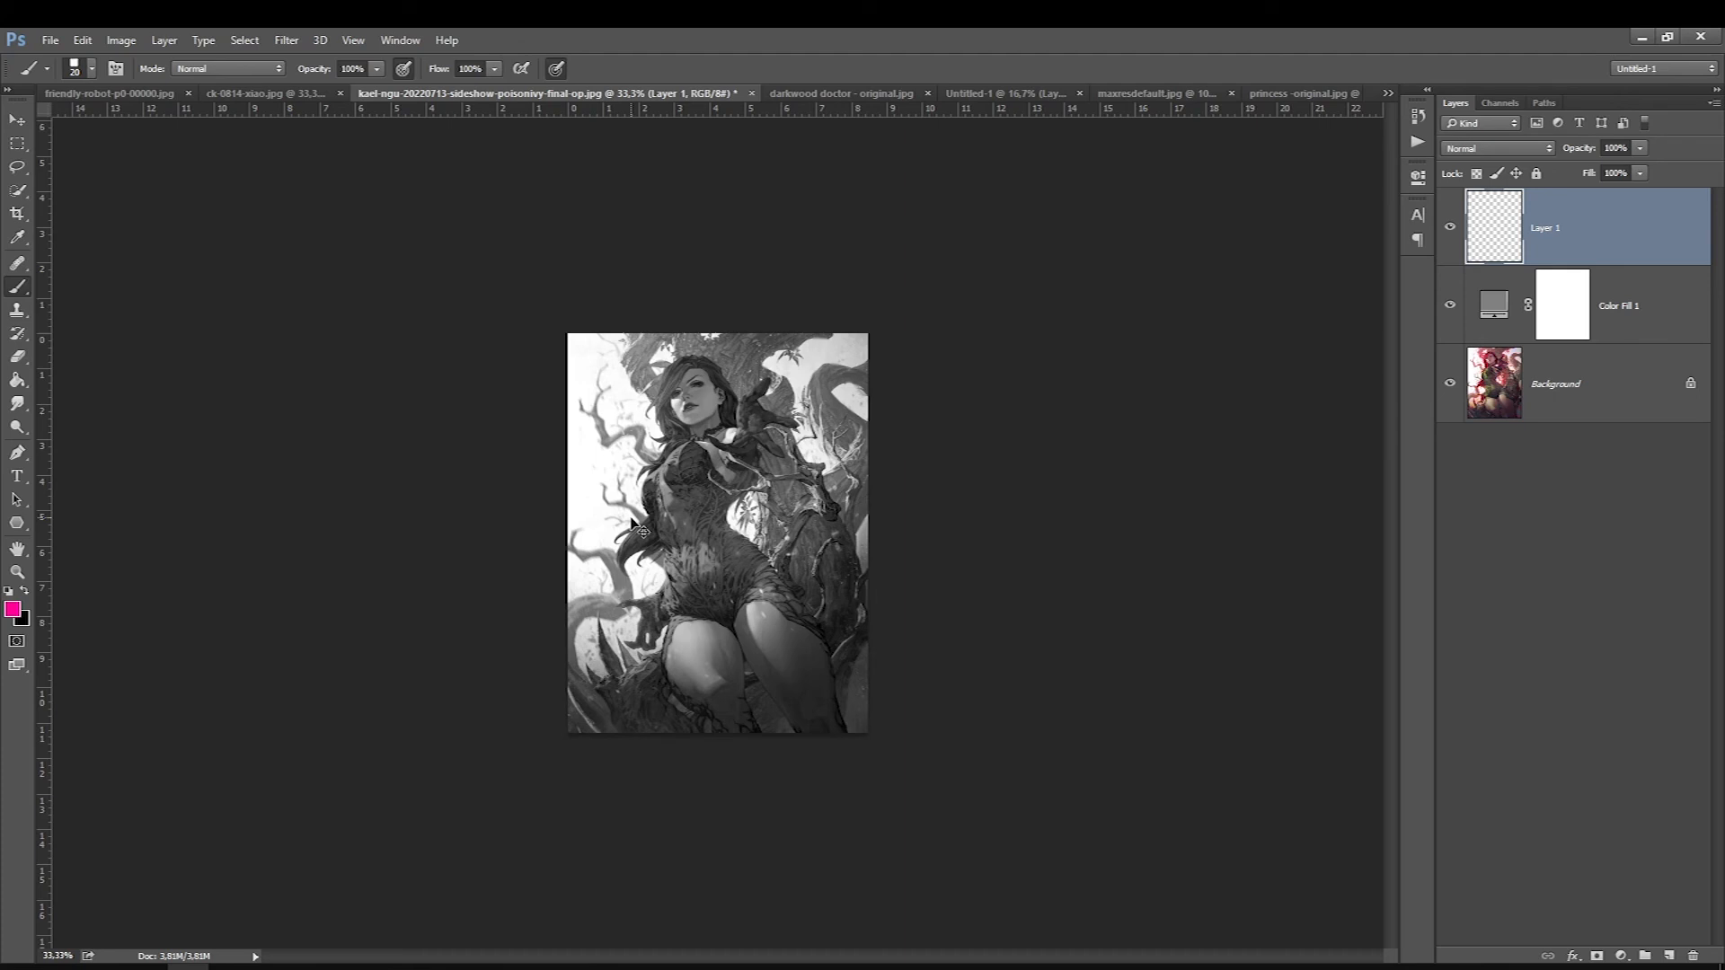
key("ctrl+plus")
key("ctrl+plus")
key("ctrl+minus")
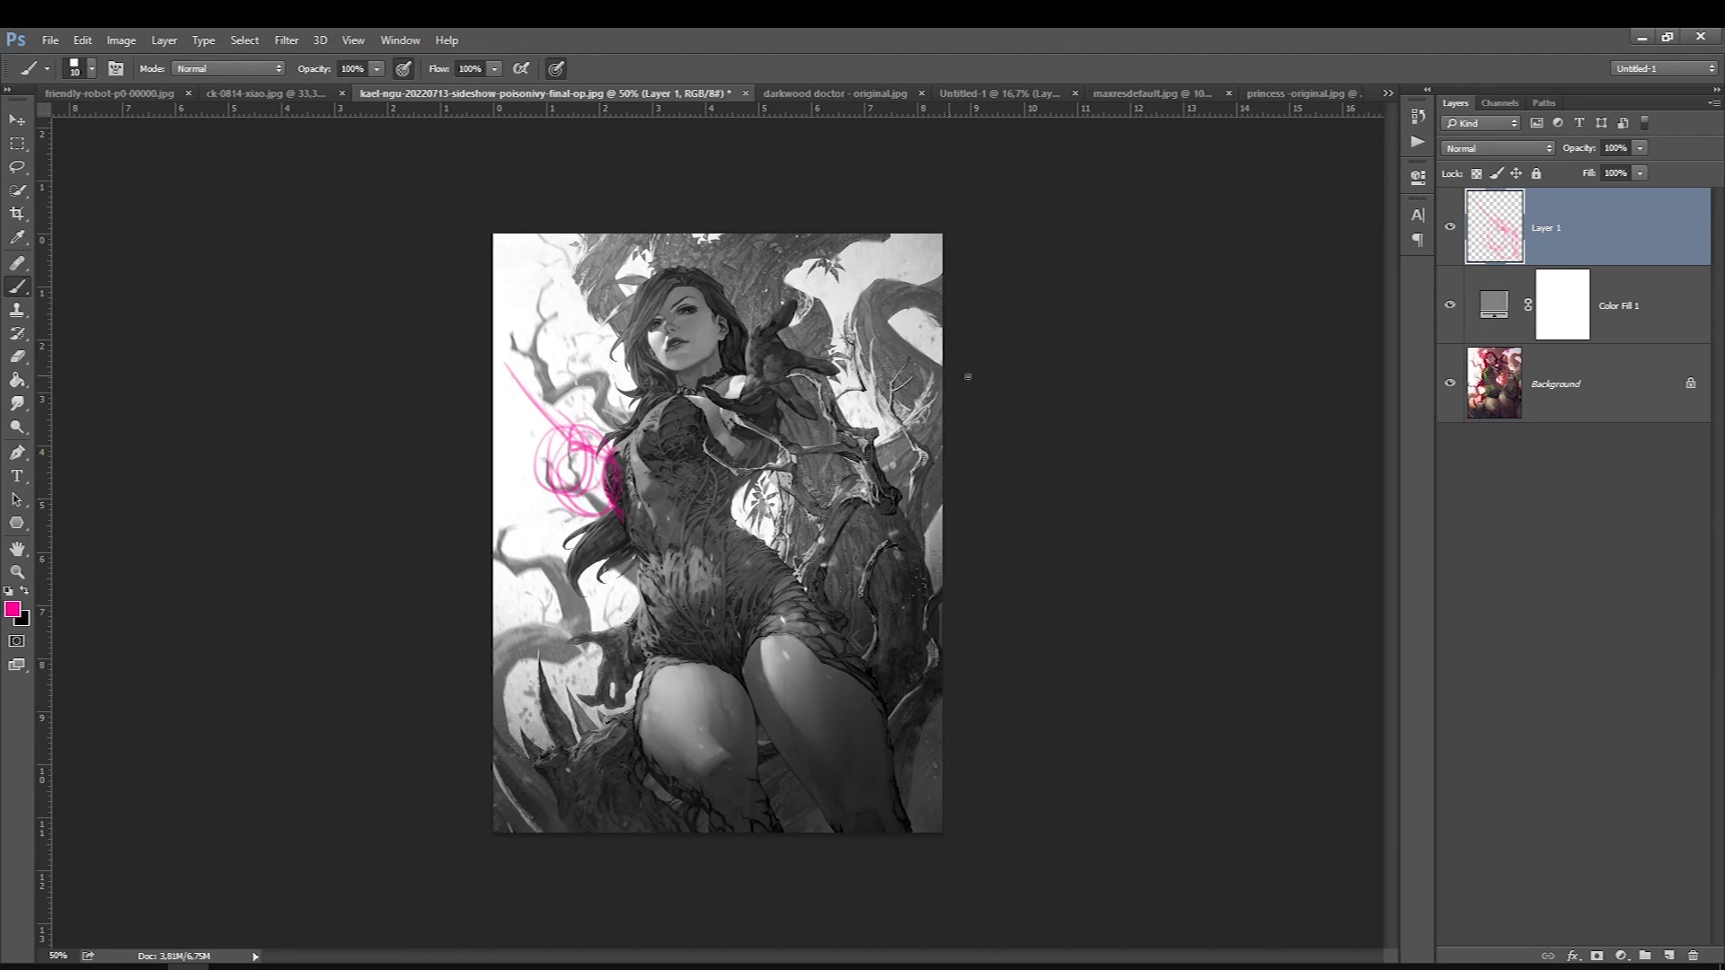
left_click(1449, 226)
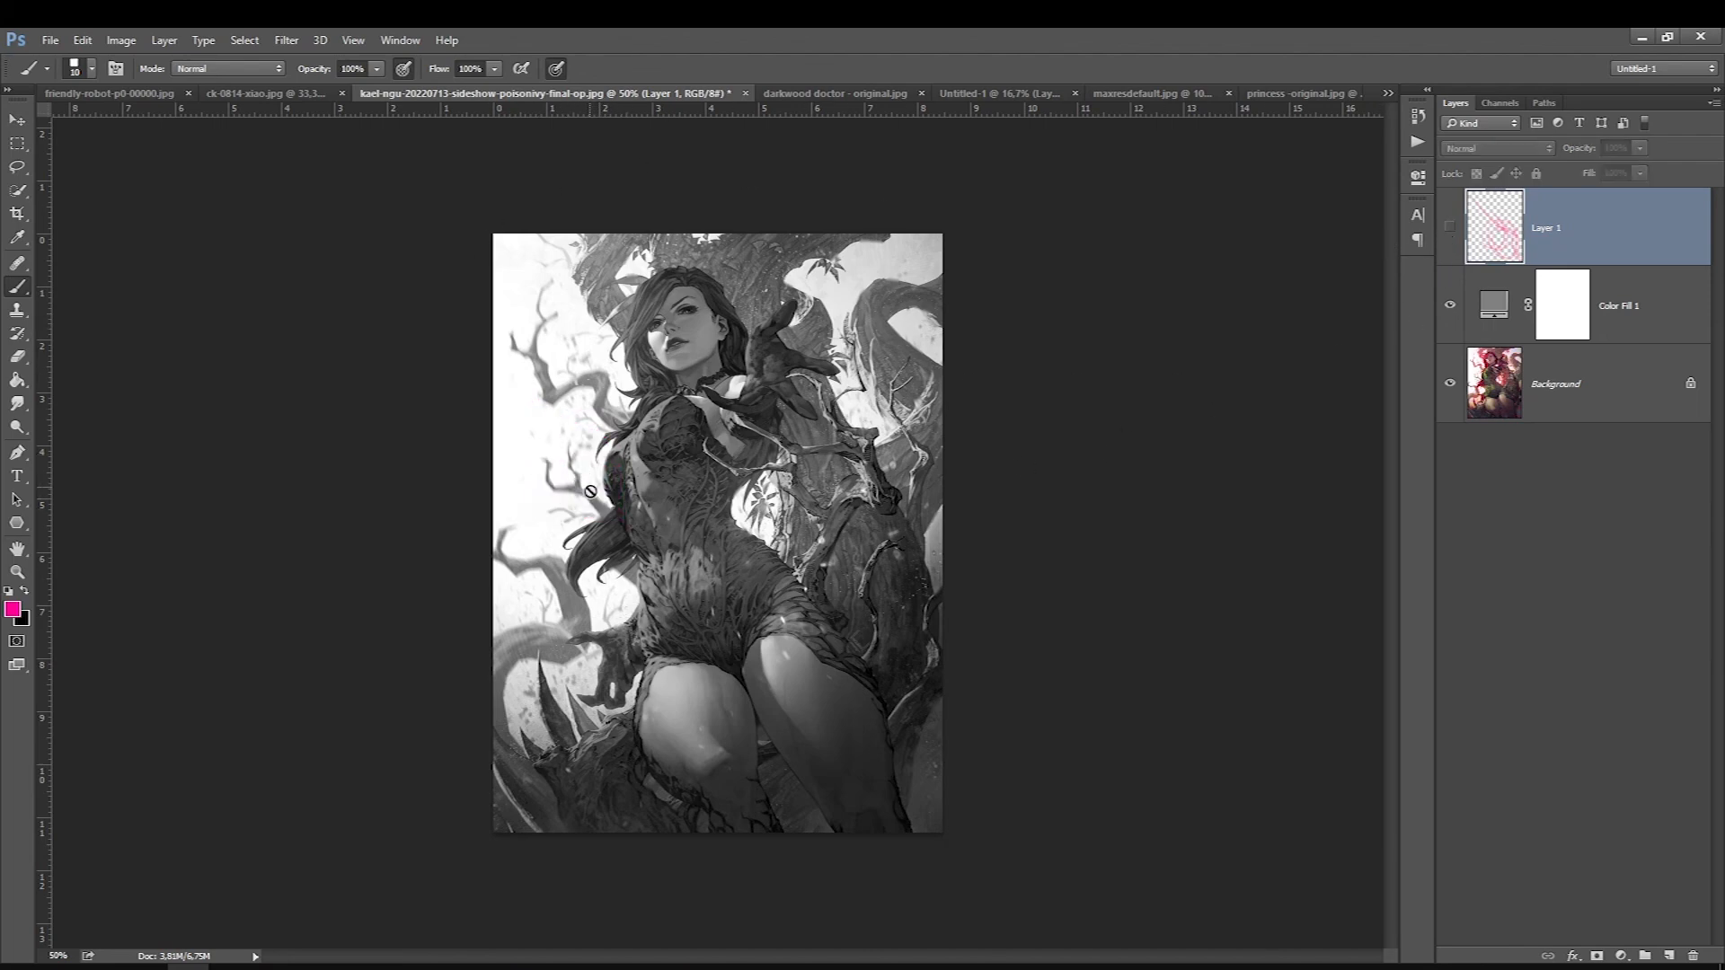
- Trace the edge of the woman's back and waist in pink on a new layer, and delete that layer
key("ctrl+shift+alt+n")
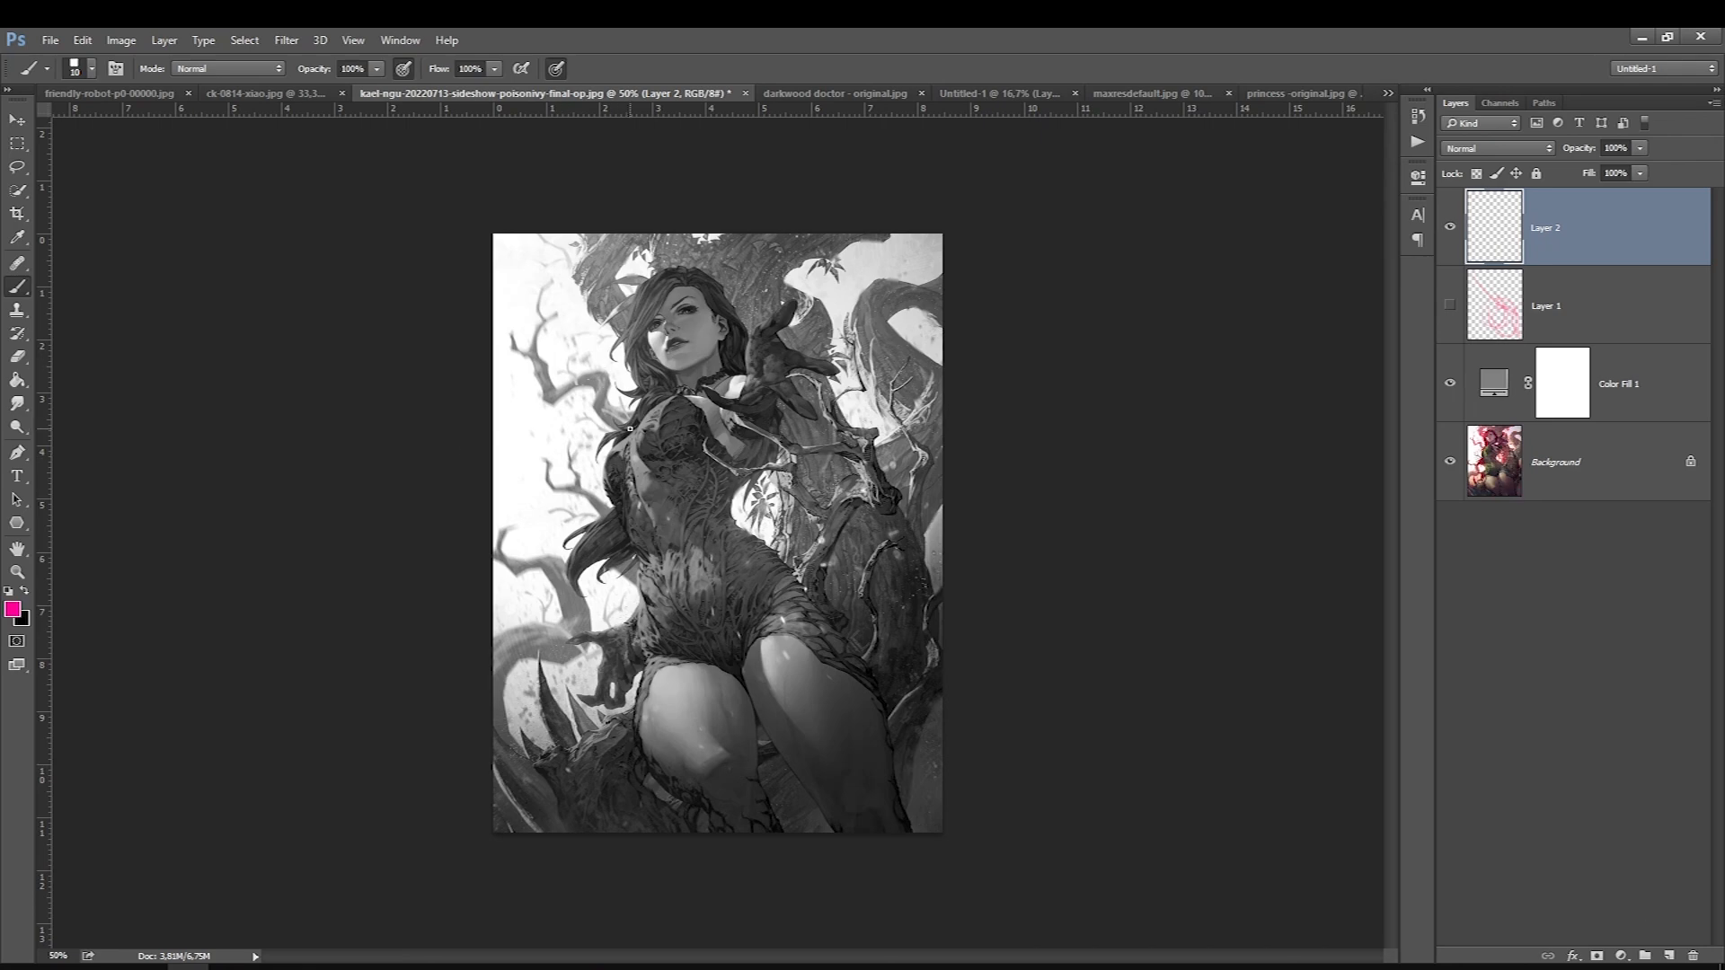
left_click_drag(630, 538, 638, 601)
mouse_move(617, 440)
left_mouse_down()
mouse_move(643, 551)
mouse_move(606, 450)
mouse_move(610, 504)
left_mouse_up()
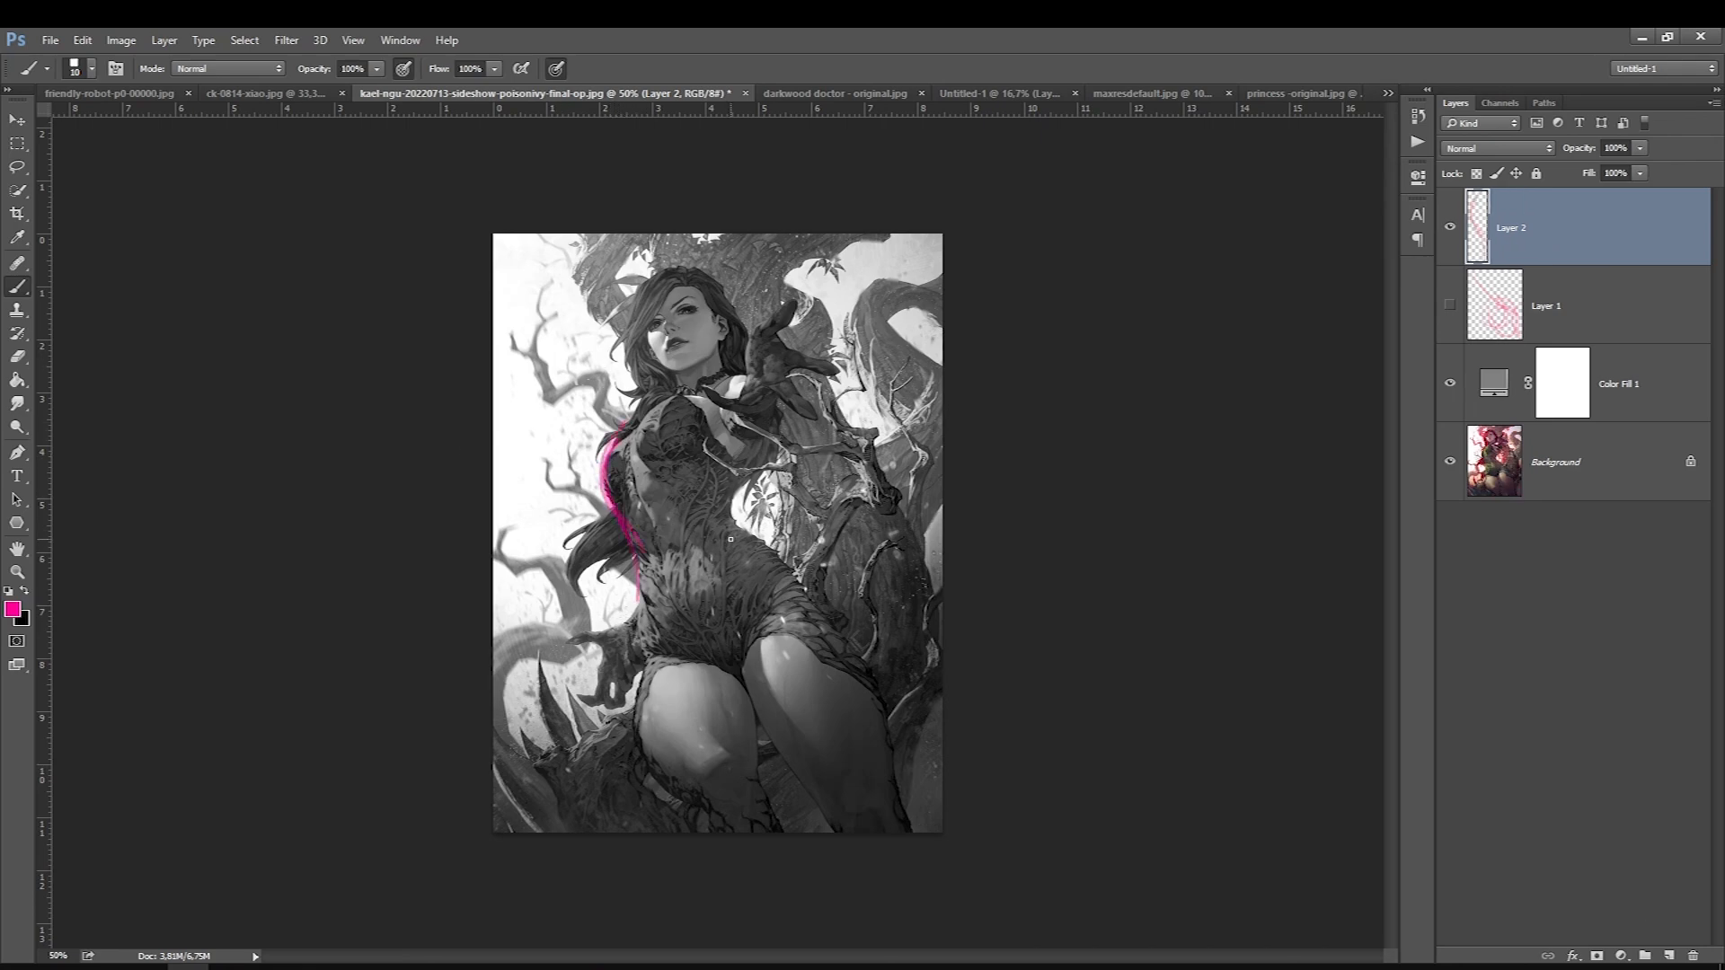
key("Delete")
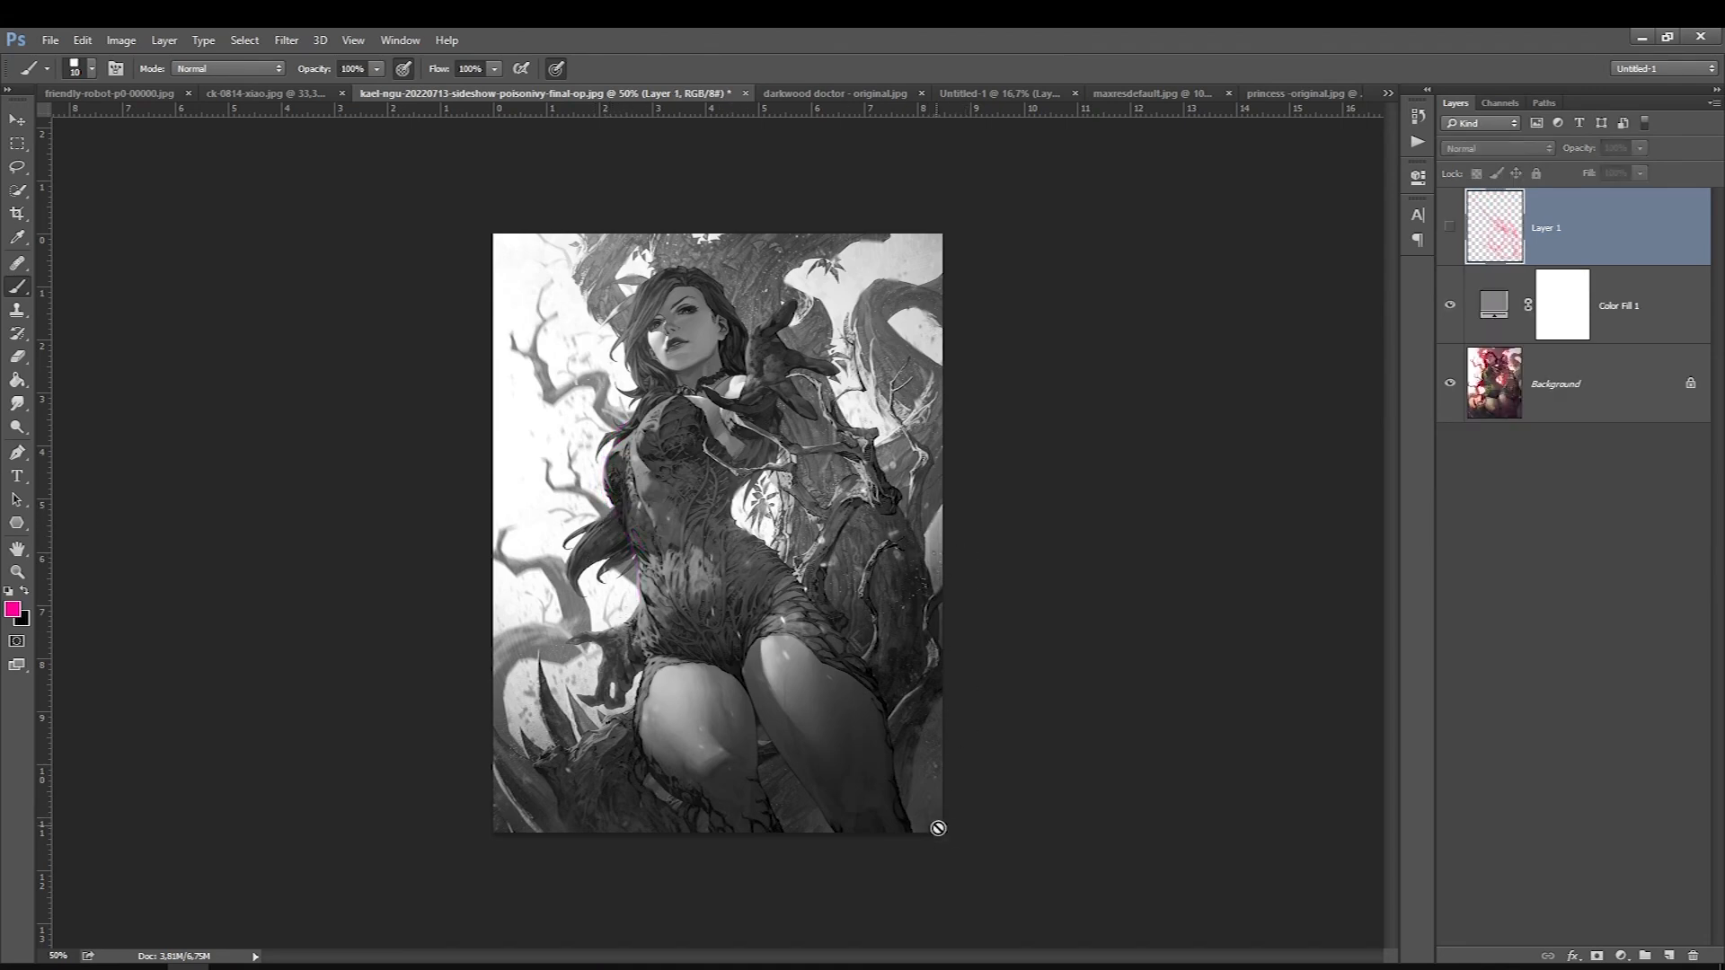
- Turn the ck-0814-xiao image greyscale with a Solid Color fill, and mark the jacket sleeve's edge and the mist beside the leg in pink on Layer 2
left_click(1667, 956)
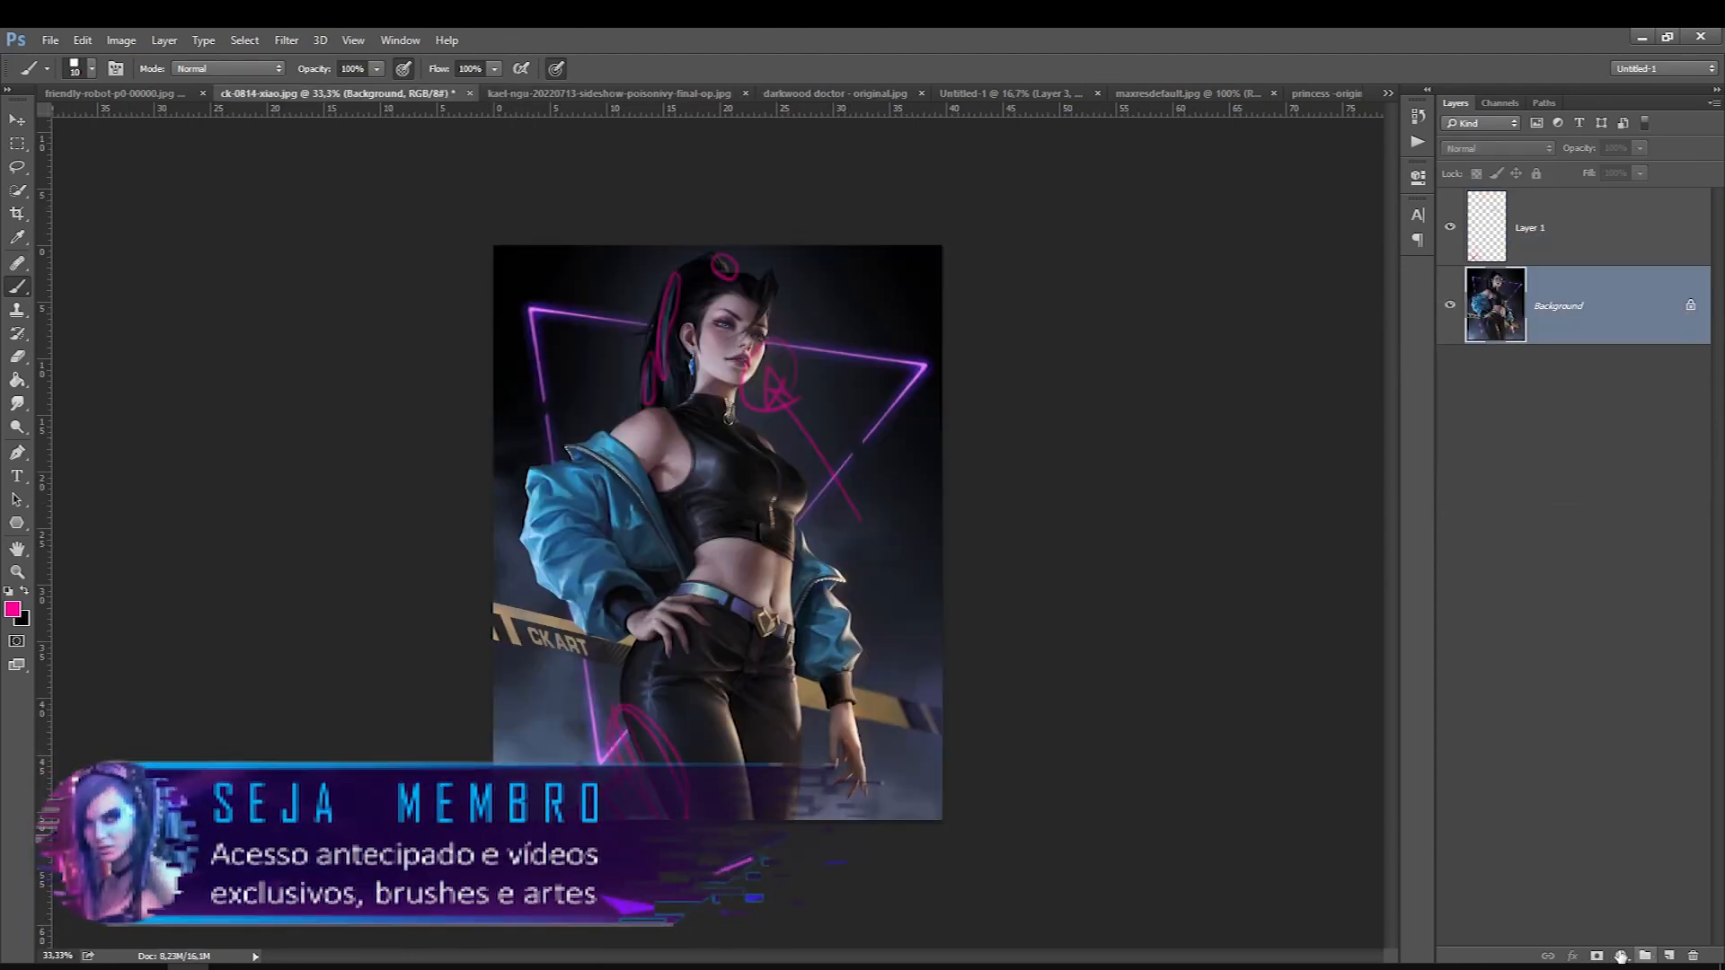
left_click(1621, 956)
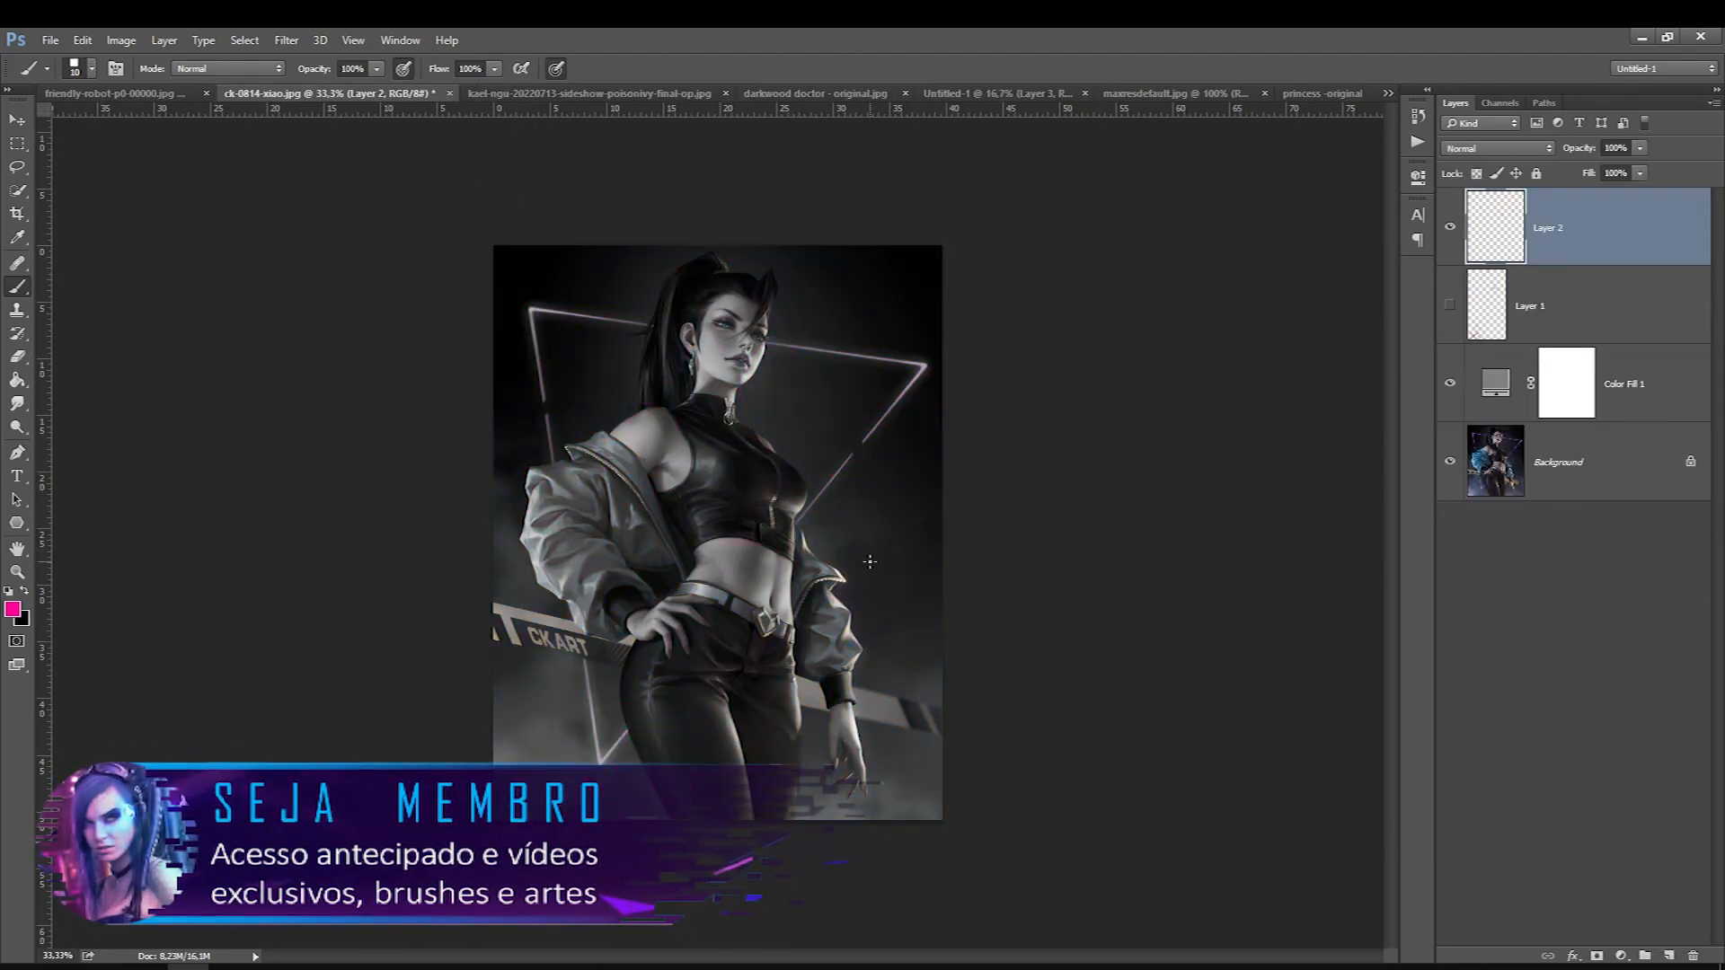
mouse_move(862, 582)
left_mouse_down()
mouse_move(917, 539)
mouse_move(844, 599)
mouse_move(861, 601)
left_mouse_up()
mouse_move(634, 804)
left_mouse_down()
mouse_move(534, 797)
mouse_move(620, 766)
left_mouse_up()
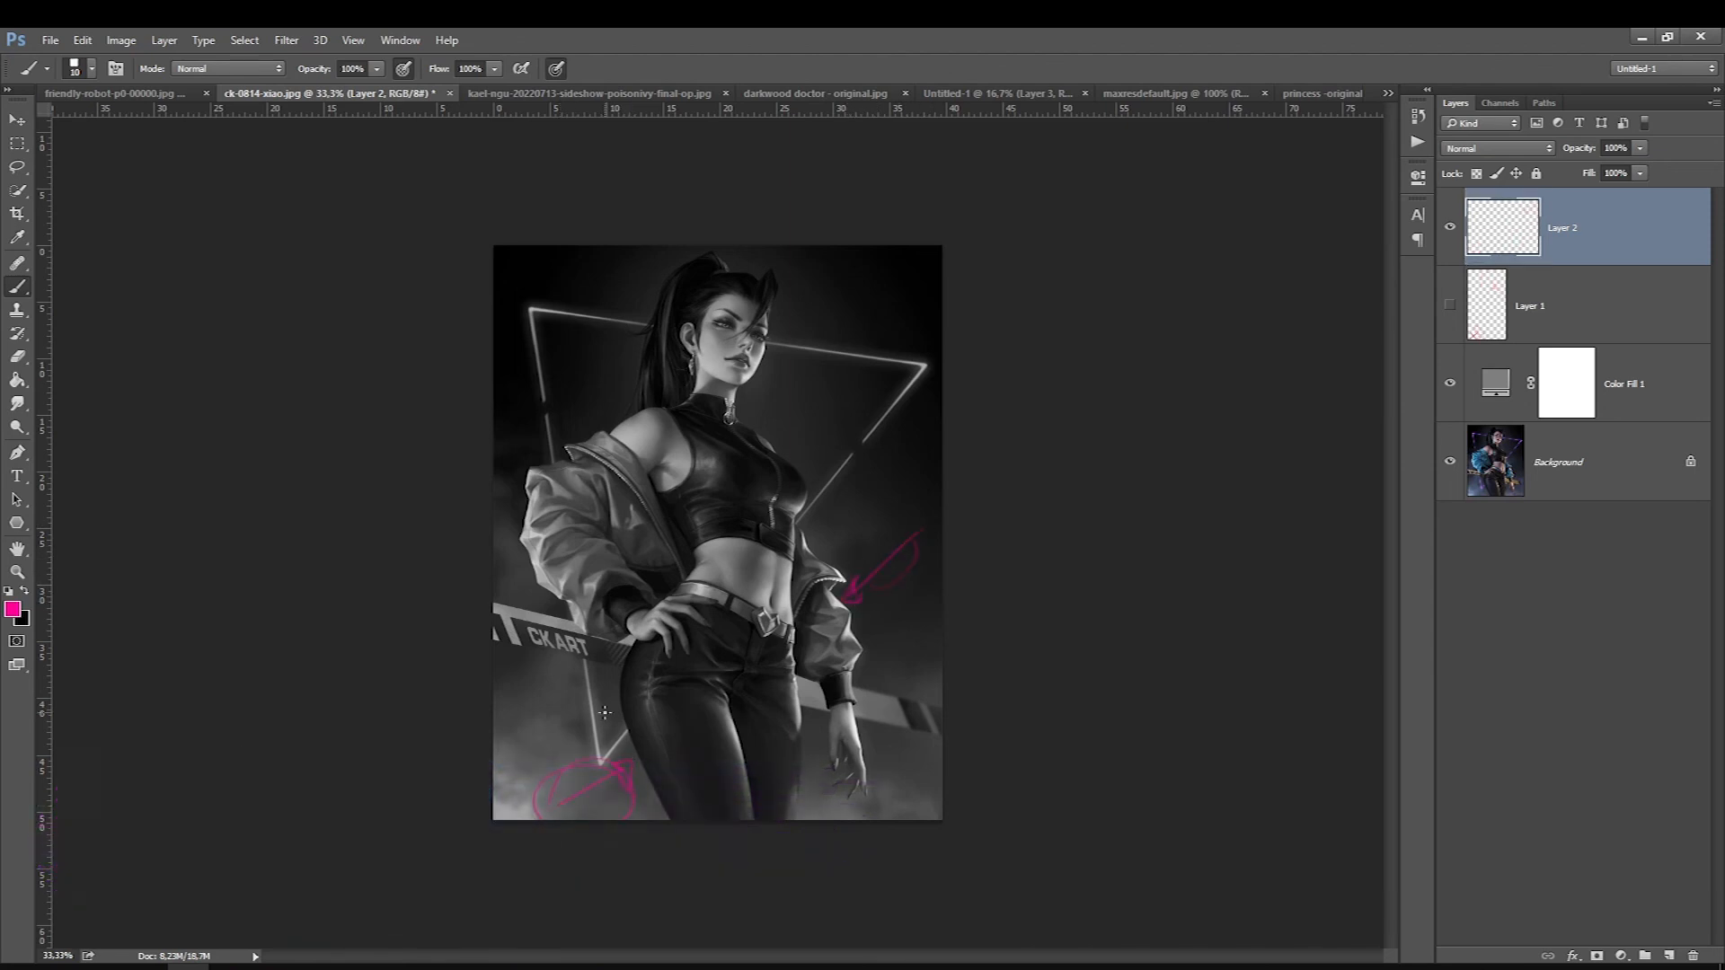
- Compare the values of the greyscale princess image with the storyboard sketches in the maxresdefault image
left_click(1321, 94)
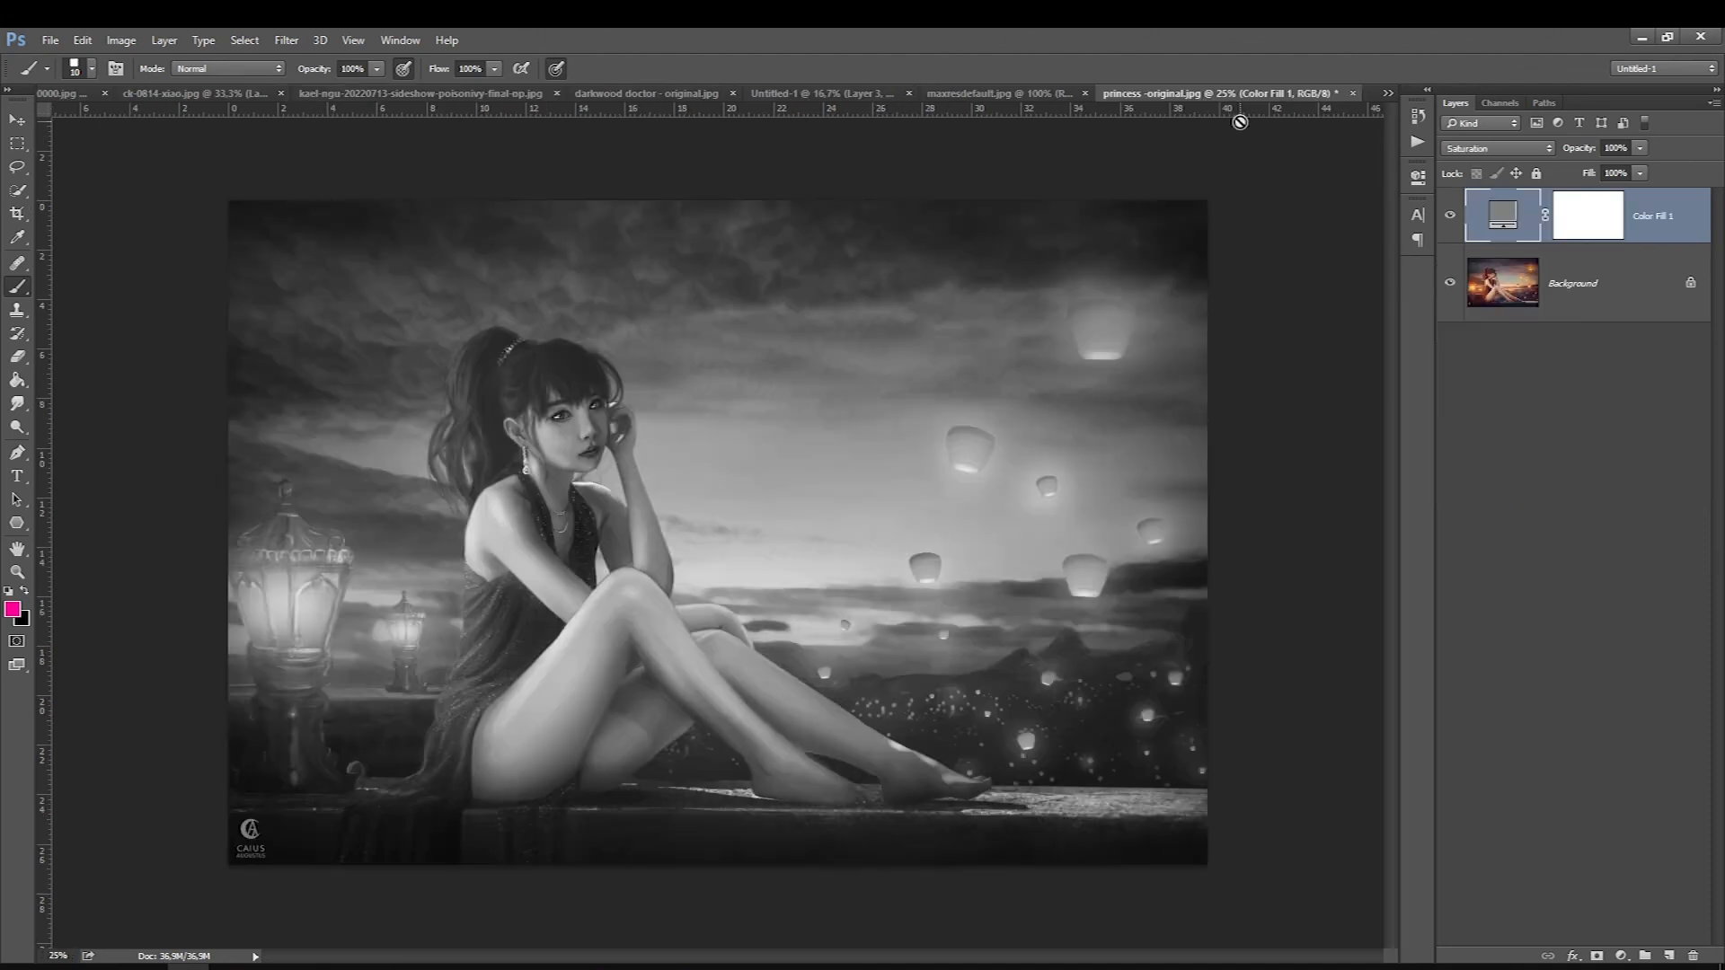
left_click(930, 93)
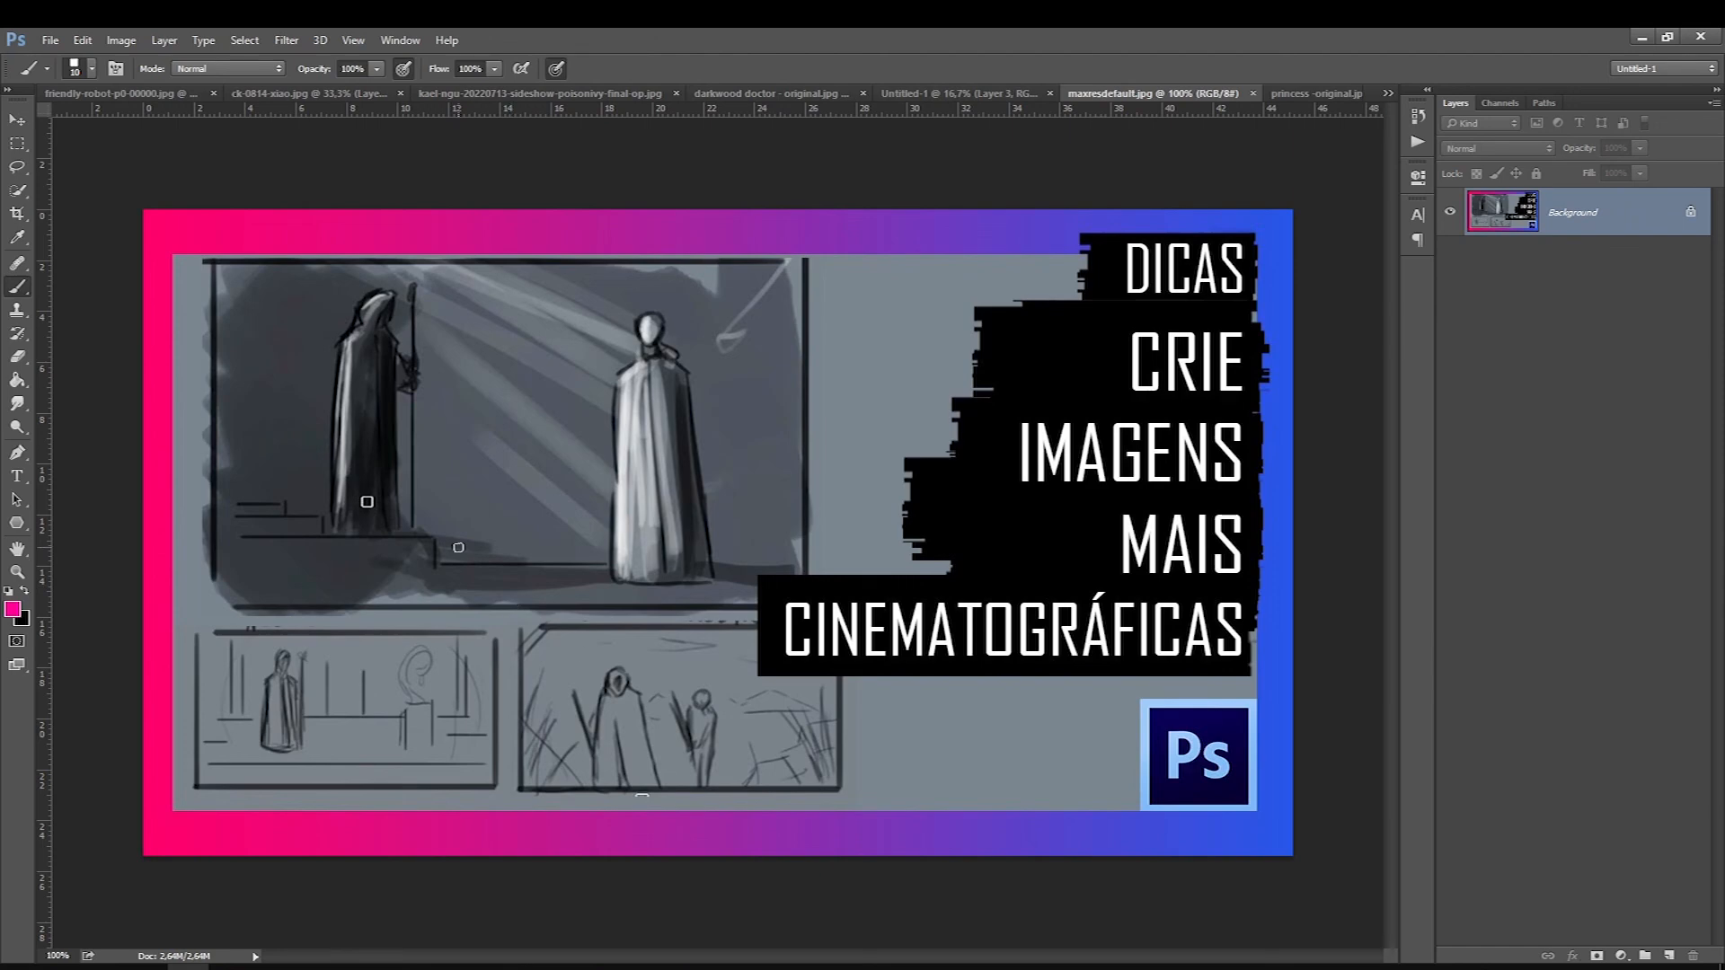
left_click(1290, 99)
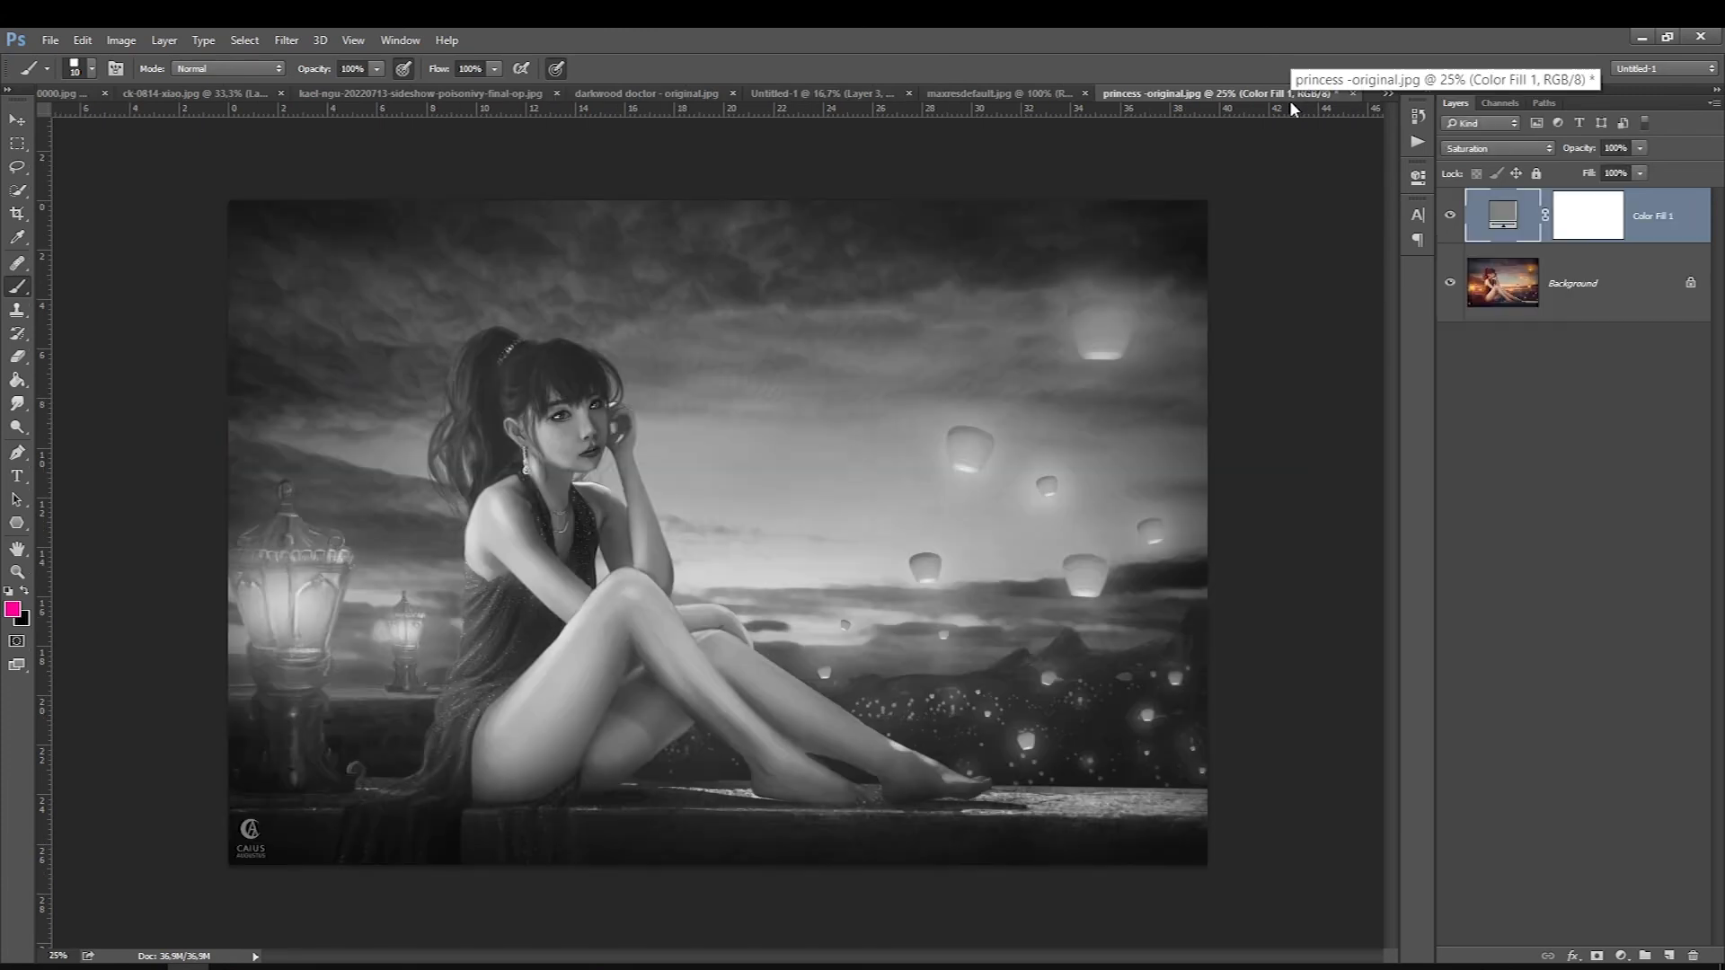